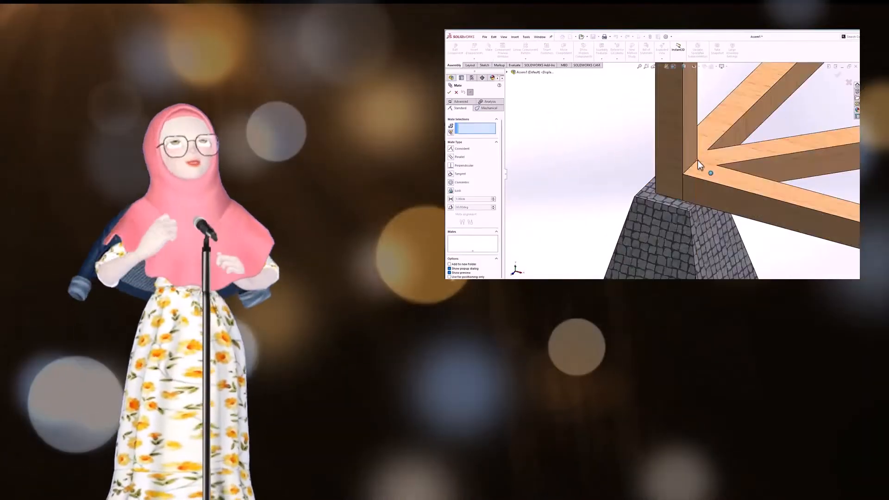
- Select corner vertices on the wooden base frame and 4. Papan kayu, plus the midpoint of 5. Pagar Depan, as mate references
{"action": "left_click", "coordinate": [699, 160]}
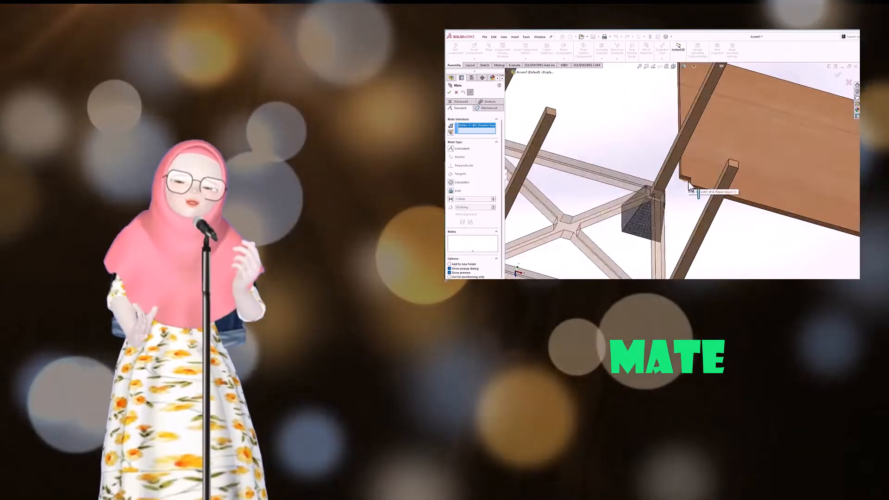
{"action": "left_click", "coordinate": [695, 185]}
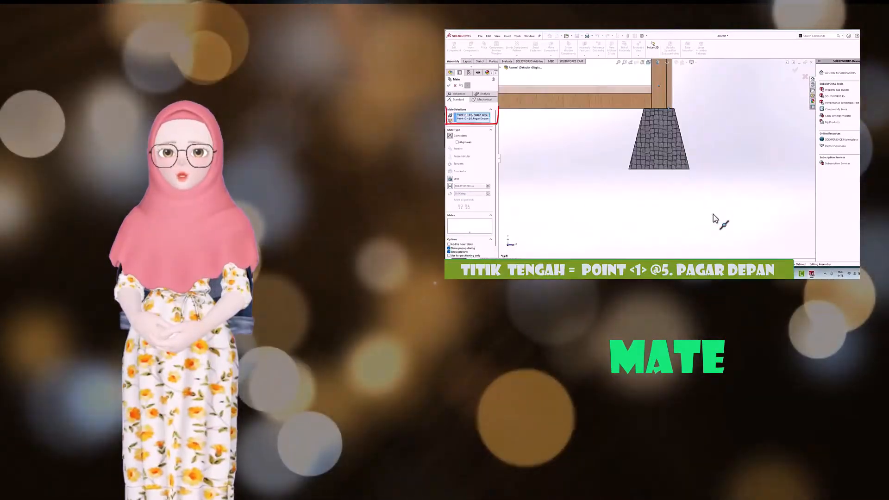
{"action": "left_click", "coordinate": [656, 63]}
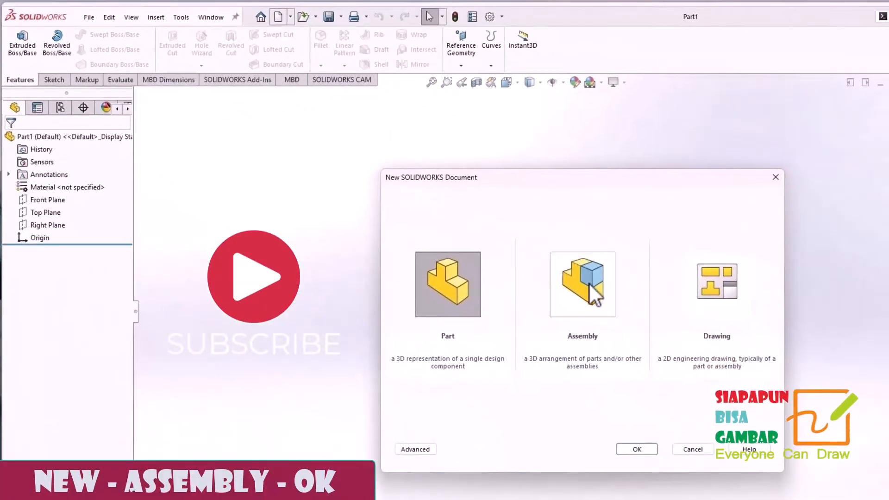
- Create a new assembly and place 1. Batu Pondasi and 2.Tiang Utama from the part2 folder side by side
{"action": "left_click", "coordinate": [589, 284]}
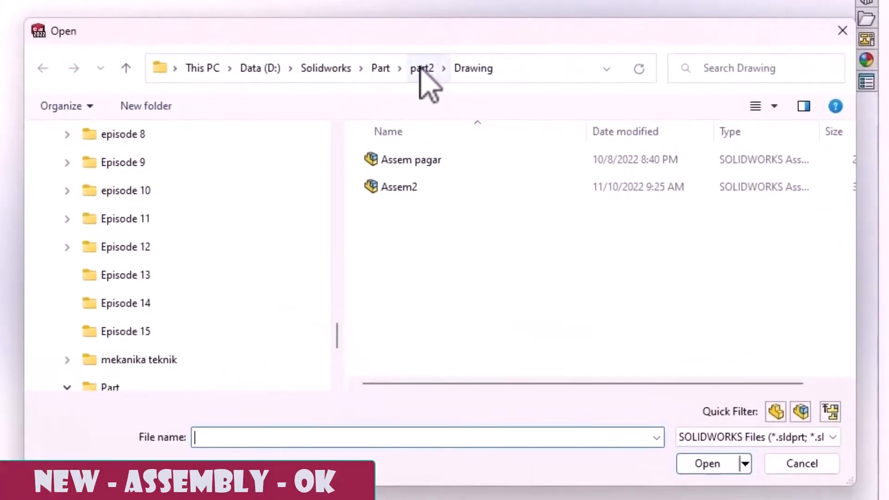
{"action": "left_click", "coordinate": [421, 69]}
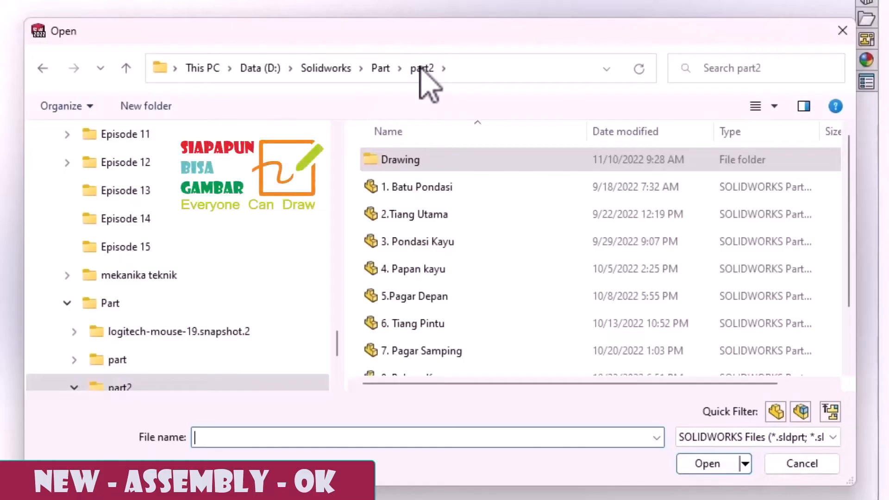
{"action": "left_click", "coordinate": [446, 187]}
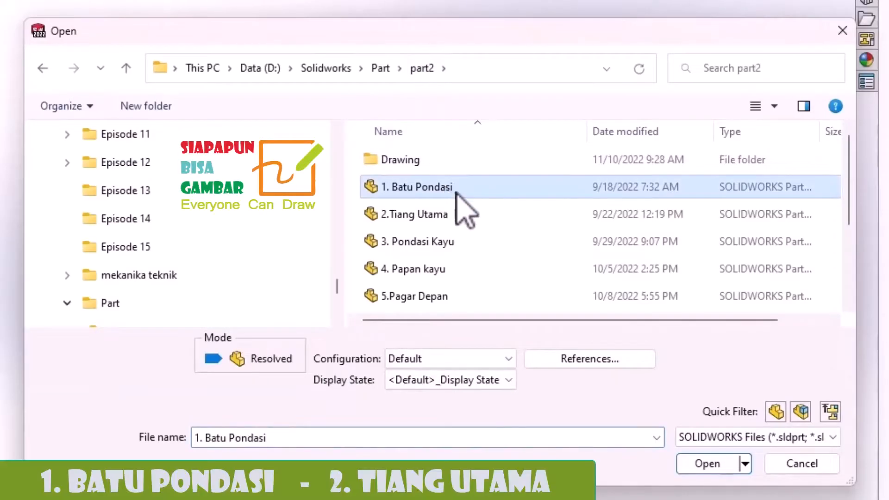
{"action": "left_click", "coordinate": [447, 215], "text": "ctrl"}
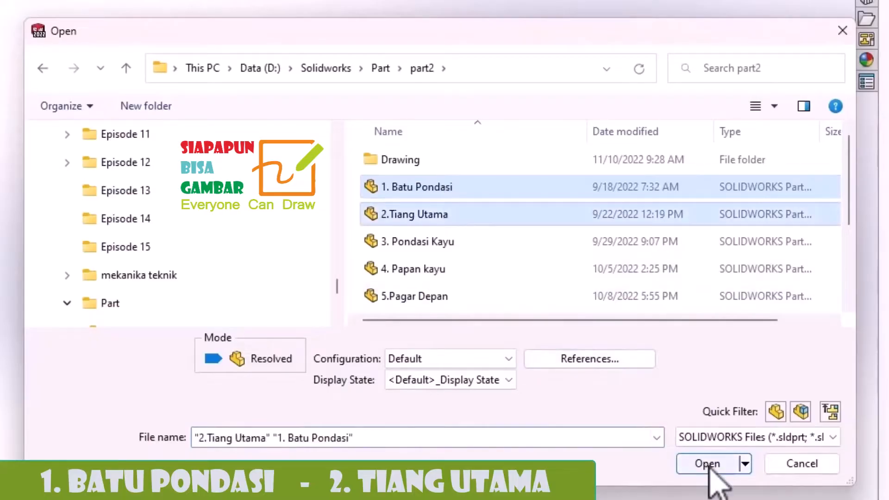
{"action": "left_click", "coordinate": [708, 463]}
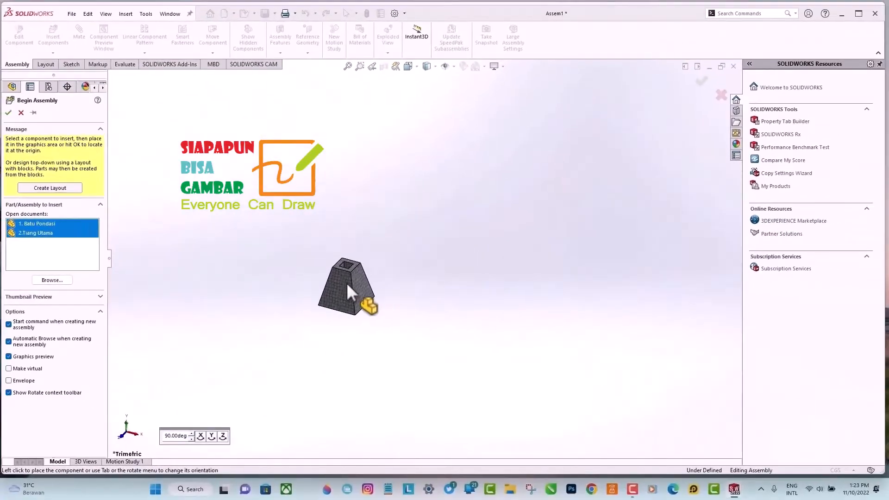
{"action": "left_click", "coordinate": [309, 282]}
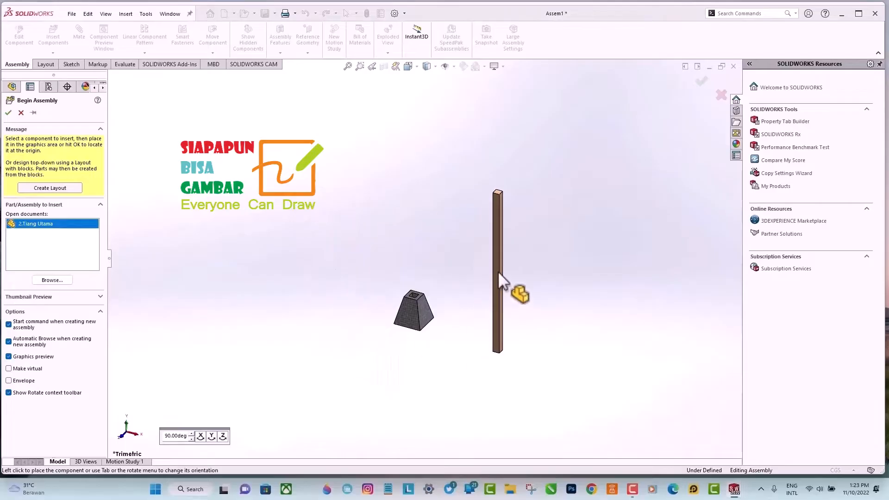
{"action": "left_click", "coordinate": [499, 271]}
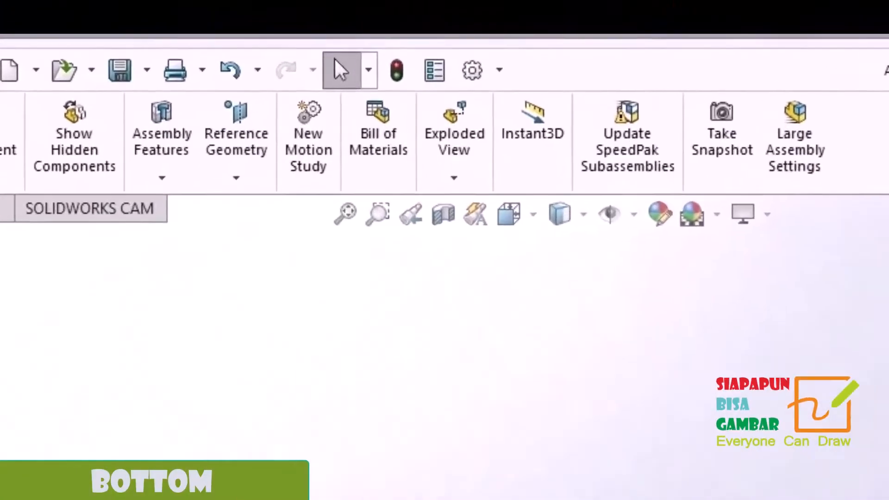
- Mate a bottom corner of the square hole in 1. Batu Pondasi coincident with the matching bottom corner of 2.Tiang Utama
{"action": "left_click", "coordinate": [417, 66]}
{"action": "left_click", "coordinate": [548, 357]}
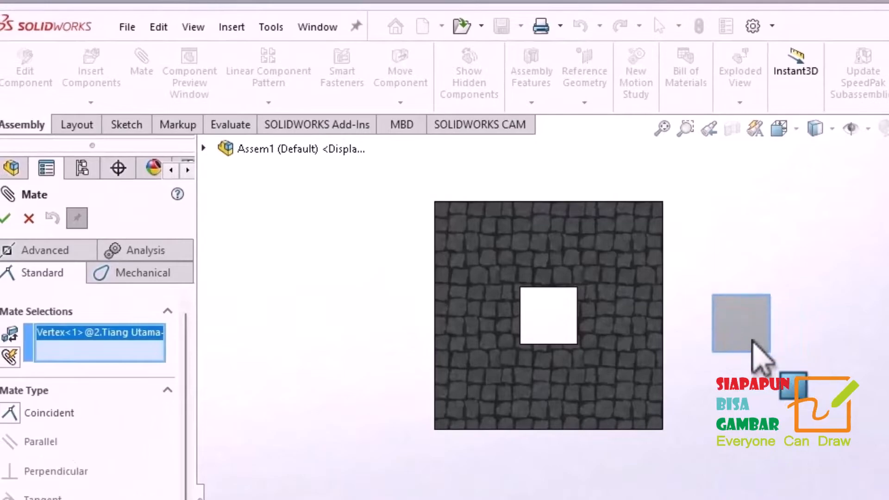
{"action": "scroll", "coordinate": [404, 284], "scroll_direction": "down", "scroll_amount": 5}
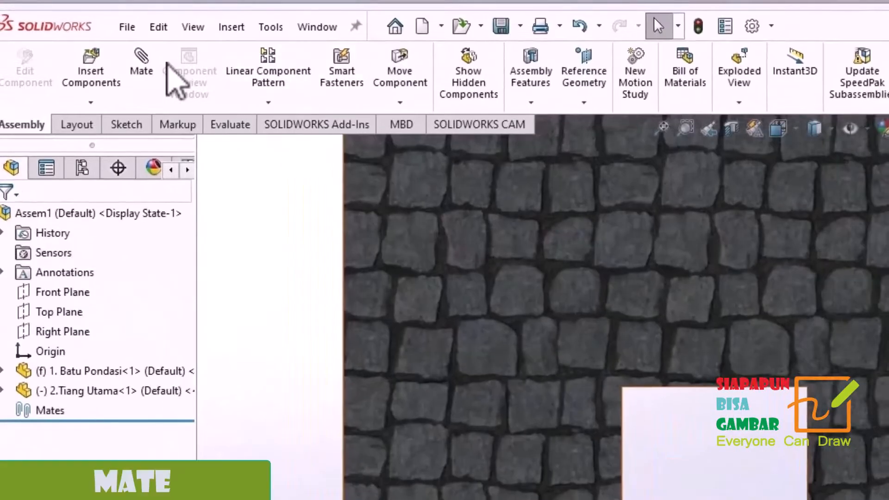
{"action": "left_click", "coordinate": [143, 65]}
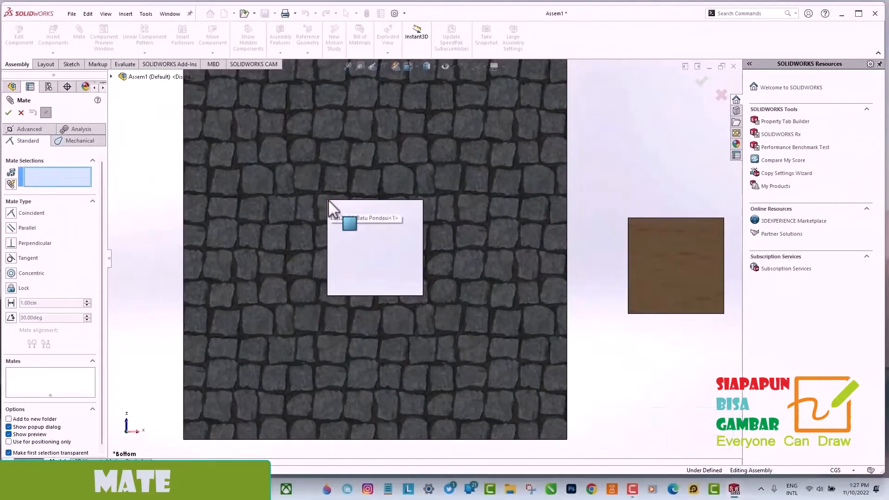
{"action": "left_click", "coordinate": [328, 201]}
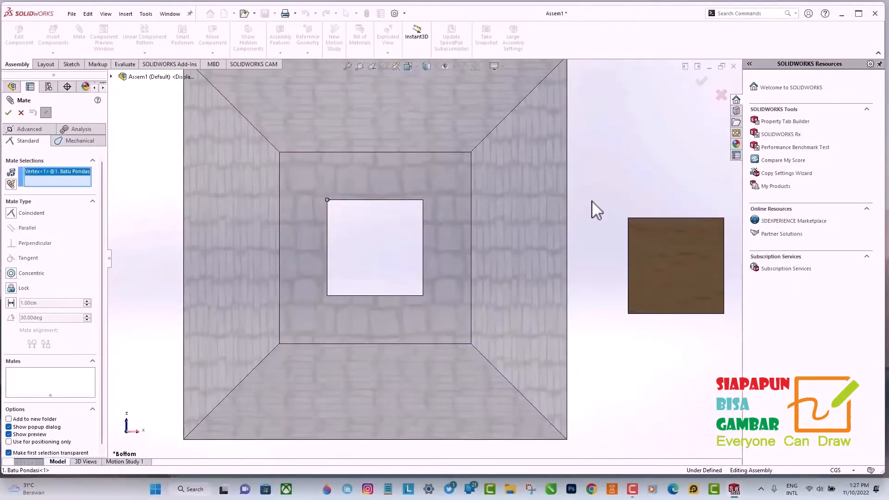
{"action": "left_click", "coordinate": [629, 218]}
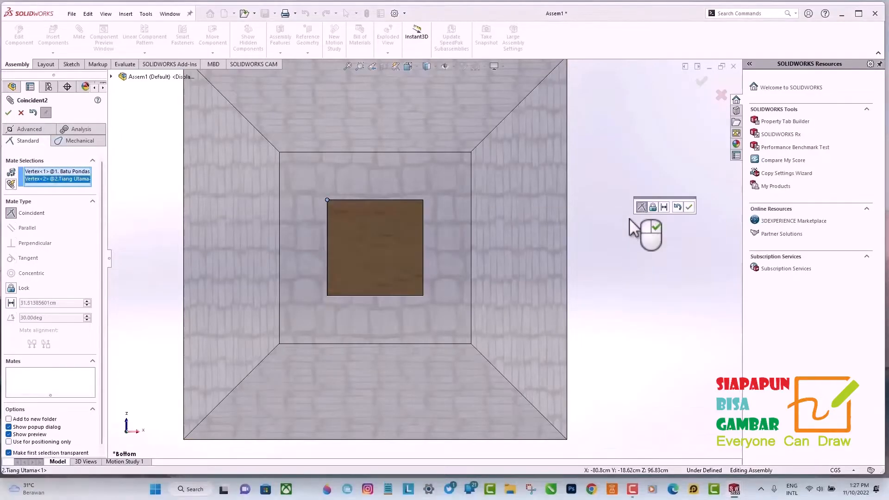
- Check the post's fit in the foundation stone from the isometric and top views, and accept the coincident mate
{"action": "scroll", "coordinate": [464, 257], "scroll_direction": "up", "scroll_amount": 4}
{"action": "left_click", "coordinate": [417, 67]}
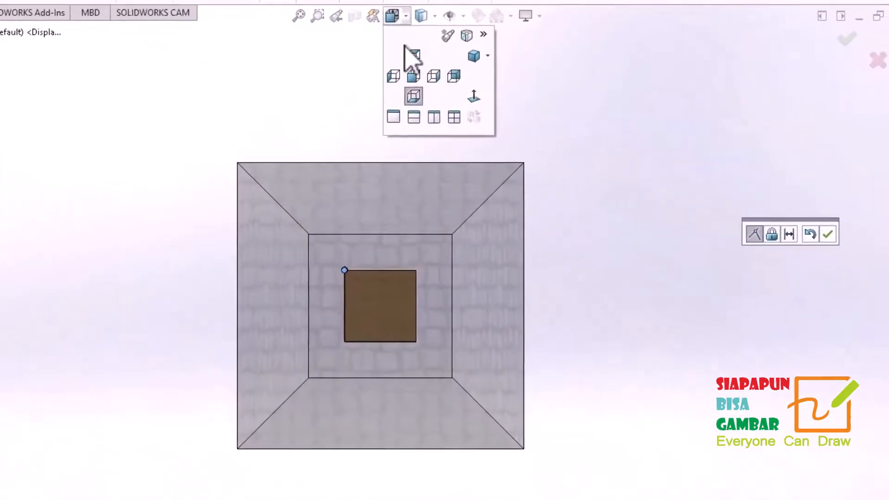
{"action": "left_click", "coordinate": [472, 56]}
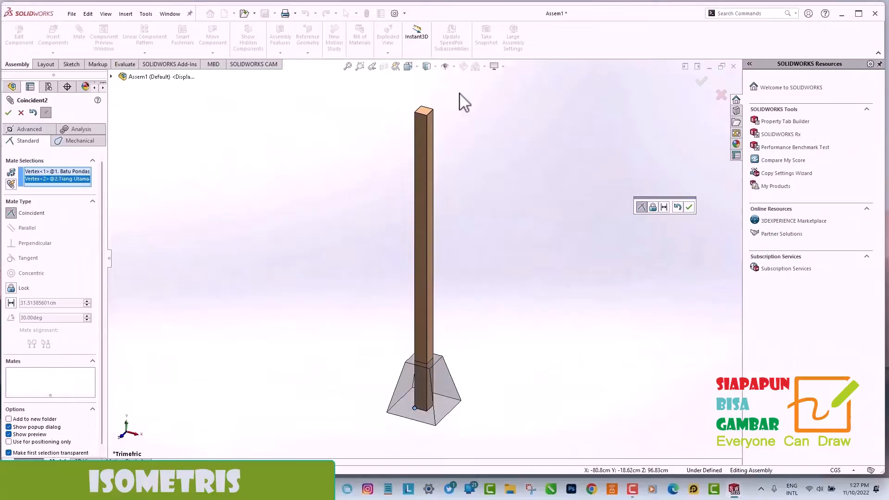
{"action": "scroll", "coordinate": [483, 351], "scroll_direction": "down", "scroll_amount": 1}
{"action": "scroll", "coordinate": [479, 366], "scroll_direction": "up", "scroll_amount": 2}
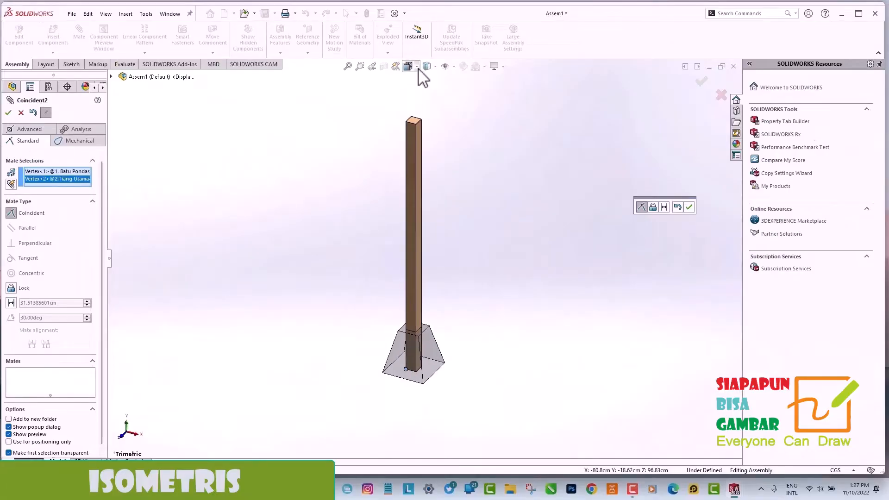
{"action": "left_click", "coordinate": [421, 92]}
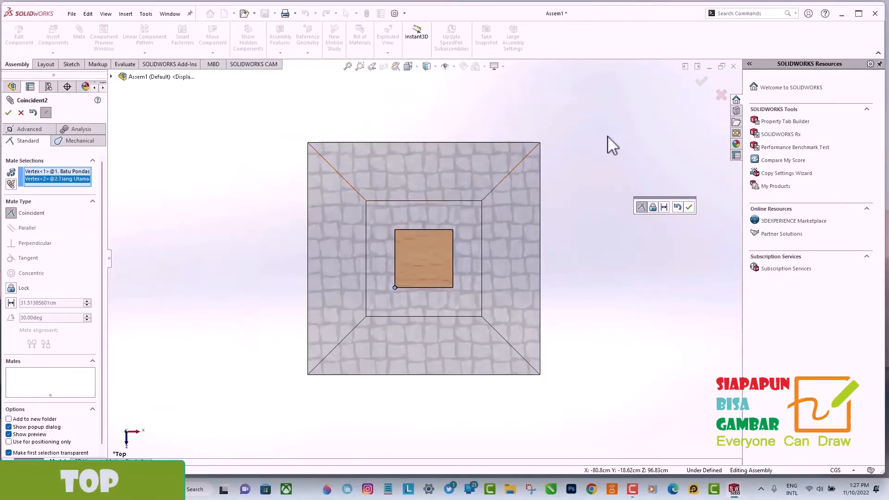
{"action": "left_click", "coordinate": [8, 113]}
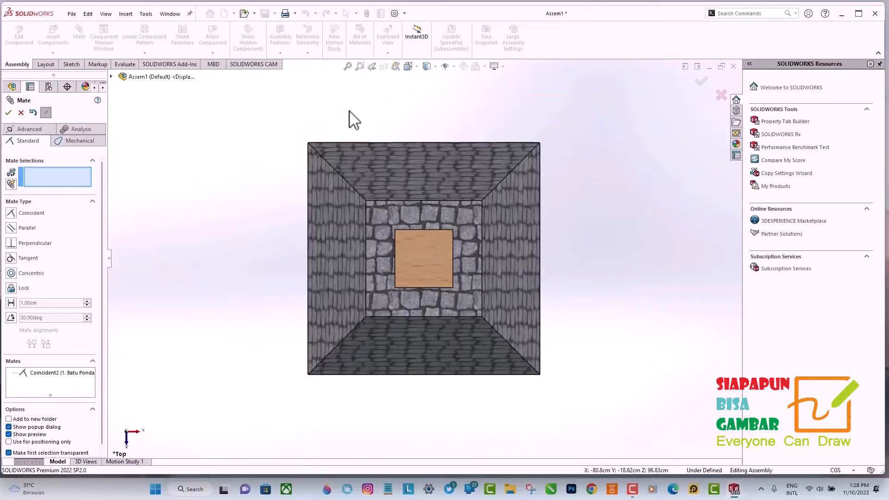
{"action": "left_click", "coordinate": [461, 92]}
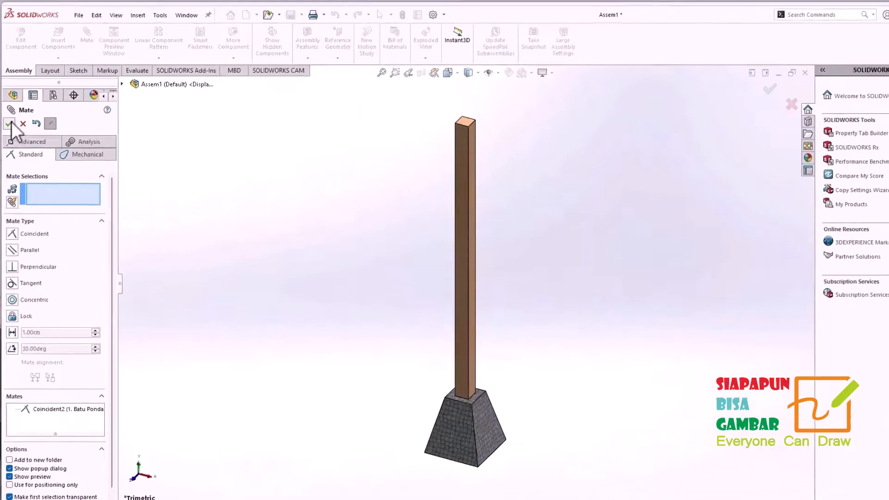
{"action": "left_click", "coordinate": [20, 113]}
- Insert the 3. Pondasi Kayu part and place it beside the post and foundation stone
{"action": "left_click", "coordinate": [53, 39]}
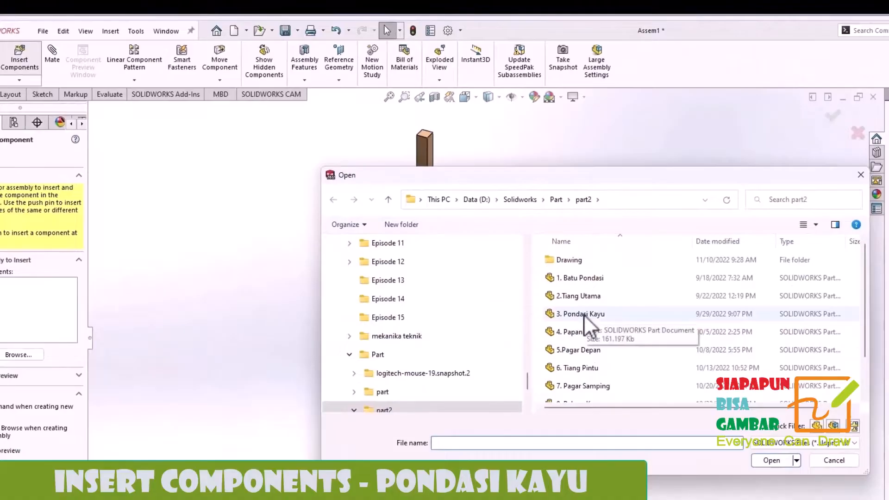
{"action": "left_click", "coordinate": [584, 314]}
{"action": "left_click", "coordinate": [769, 461]}
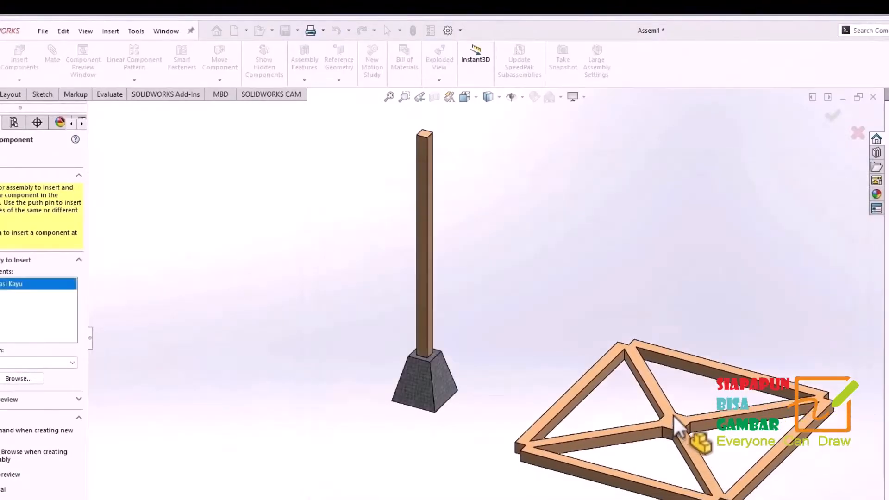
{"action": "left_click", "coordinate": [645, 308]}
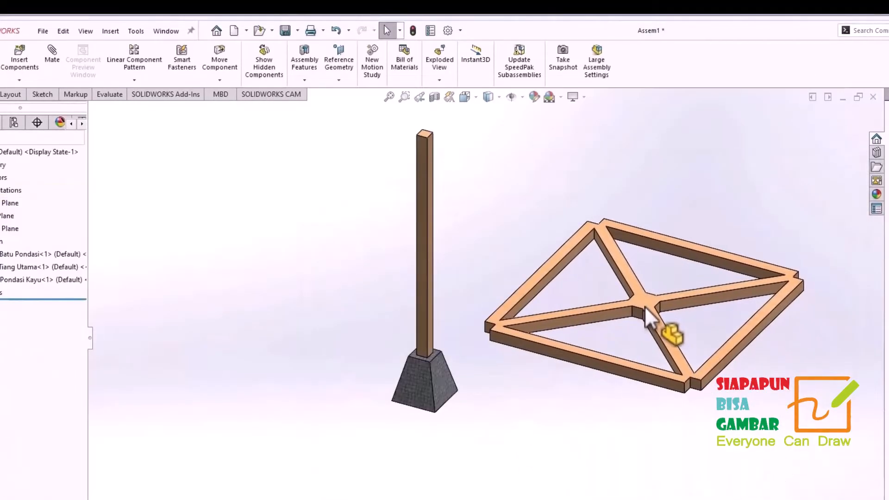
- Mate the top corner of the square hole in 1. Batu Pondasi coincident with the bottom inner notch corner of 3. Pondasi Kayu
{"action": "scroll", "coordinate": [478, 343], "scroll_direction": "down", "scroll_amount": 5}
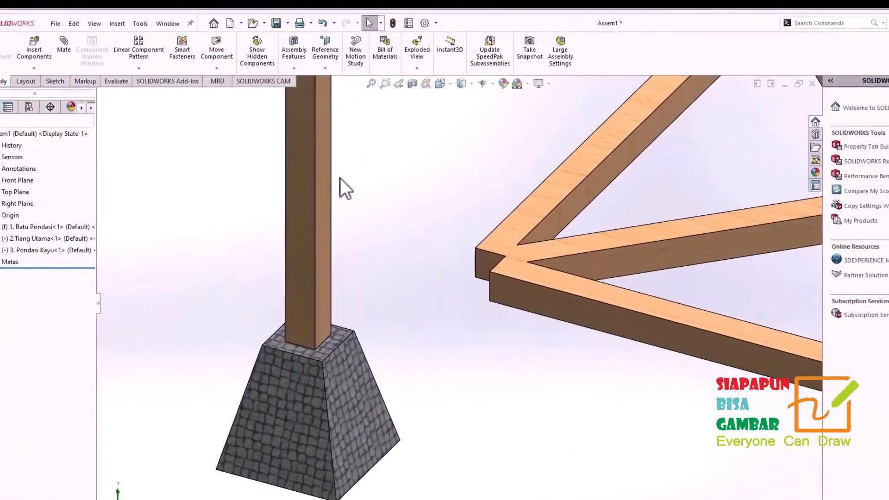
{"action": "scroll", "coordinate": [303, 366], "scroll_direction": "down", "scroll_amount": 6}
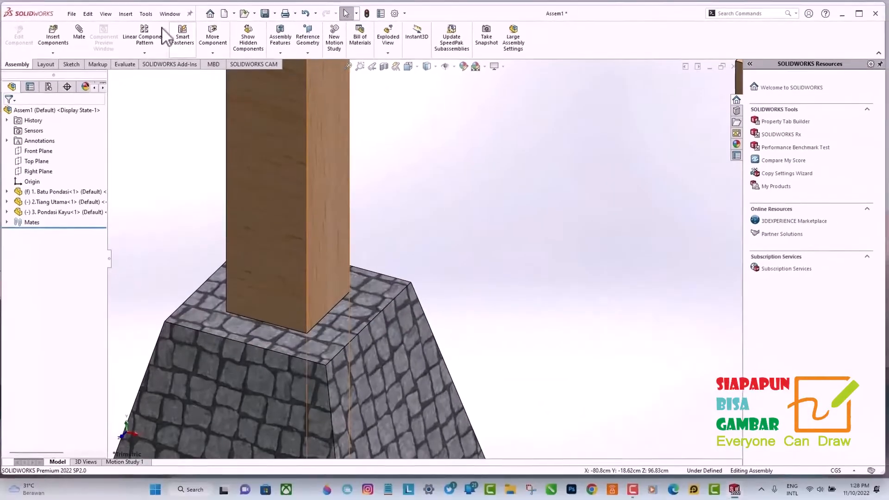
{"action": "left_click", "coordinate": [79, 37]}
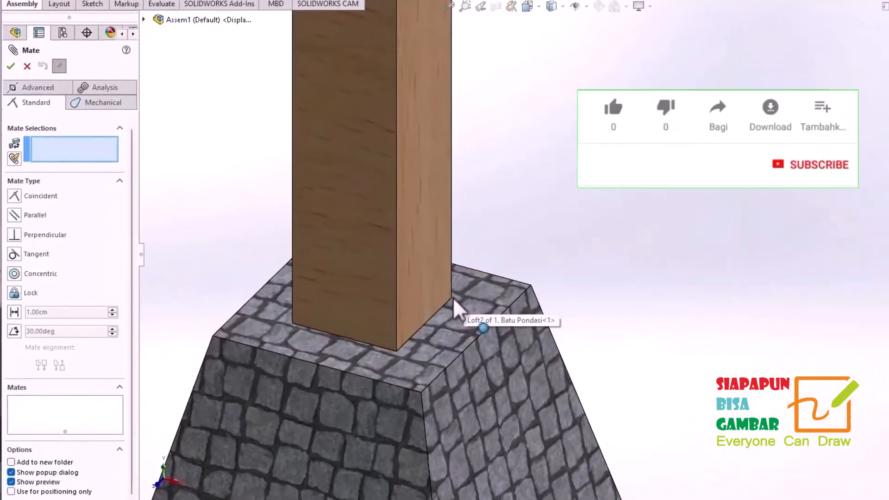
{"action": "left_click", "coordinate": [452, 298]}
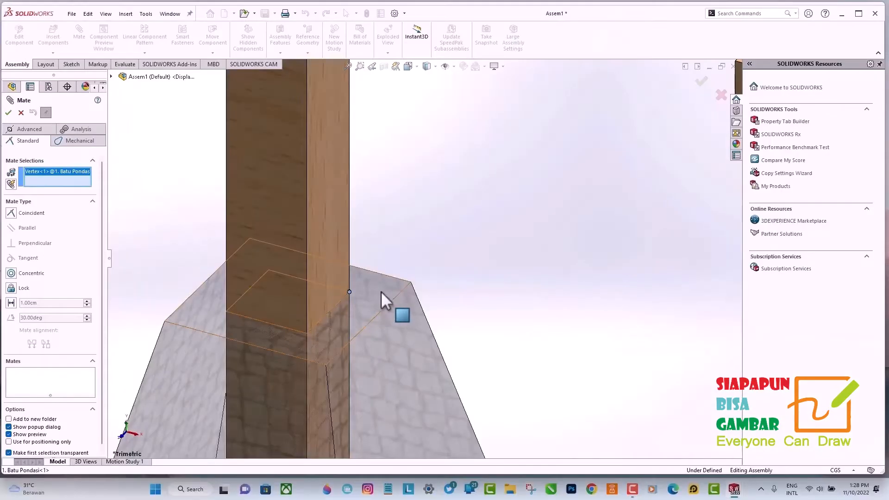
{"action": "scroll", "coordinate": [507, 292], "scroll_direction": "up", "scroll_amount": 8}
{"action": "scroll", "coordinate": [623, 228], "scroll_direction": "down", "scroll_amount": 2}
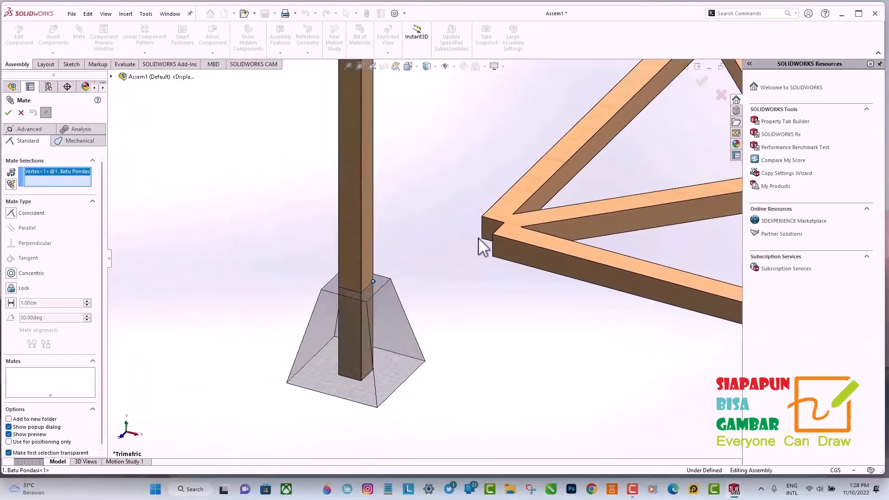
{"action": "middle_click_drag", "start_coordinate": [596, 306], "coordinate": [735, 296]}
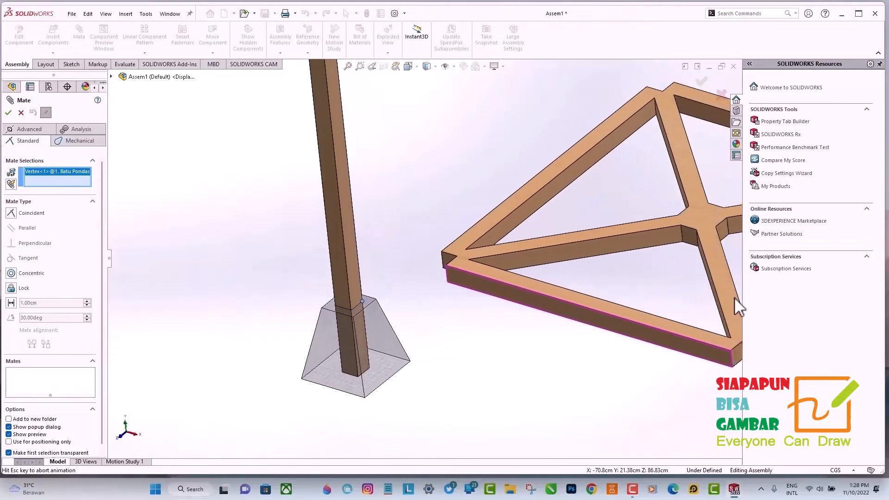
{"action": "scroll", "coordinate": [329, 318], "scroll_direction": "down", "scroll_amount": 6}
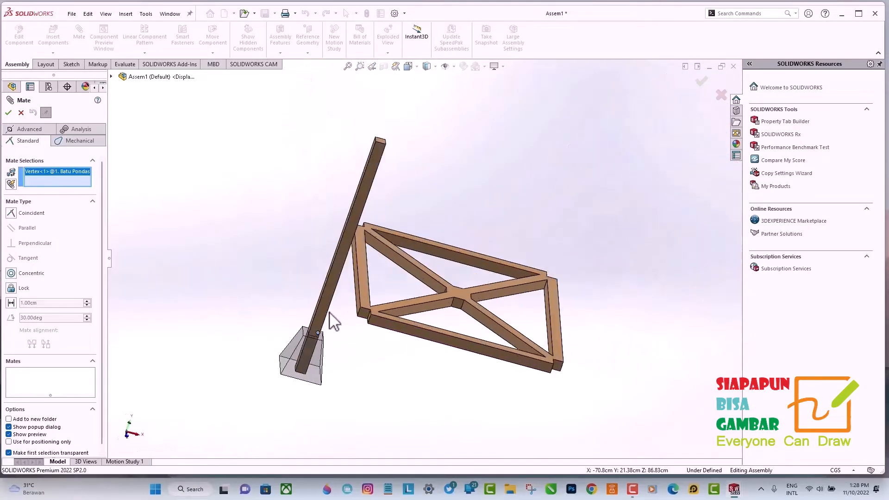
{"action": "scroll", "coordinate": [510, 265], "scroll_direction": "up", "scroll_amount": 10}
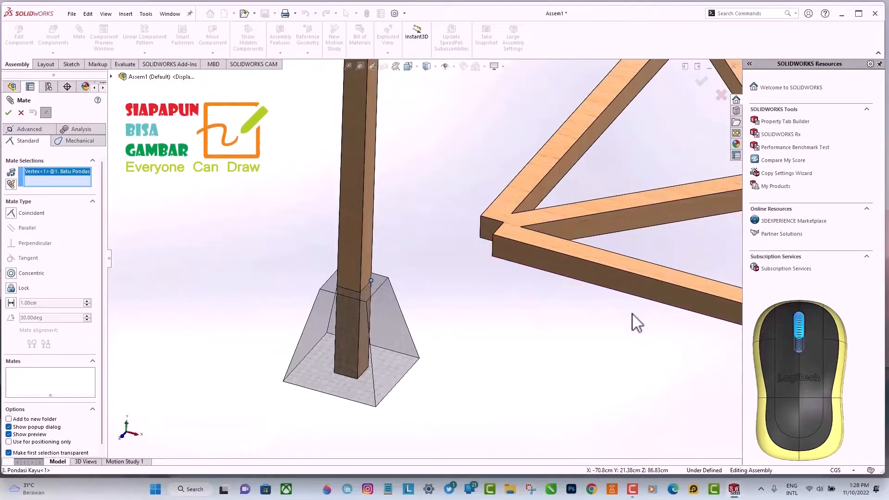
{"action": "middle_click_drag", "start_coordinate": [579, 319], "coordinate": [222, 254]}
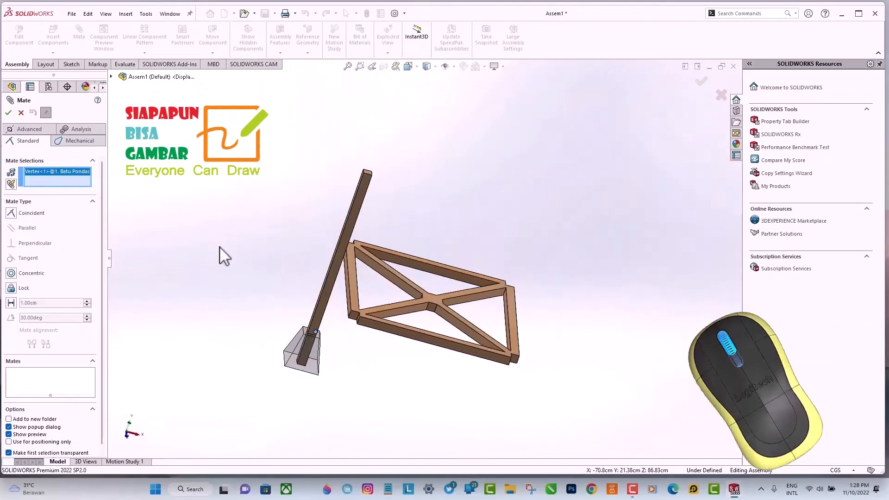
{"action": "scroll", "coordinate": [339, 317], "scroll_direction": "down", "scroll_amount": 5}
{"action": "scroll", "coordinate": [477, 292], "scroll_direction": "down", "scroll_amount": 6}
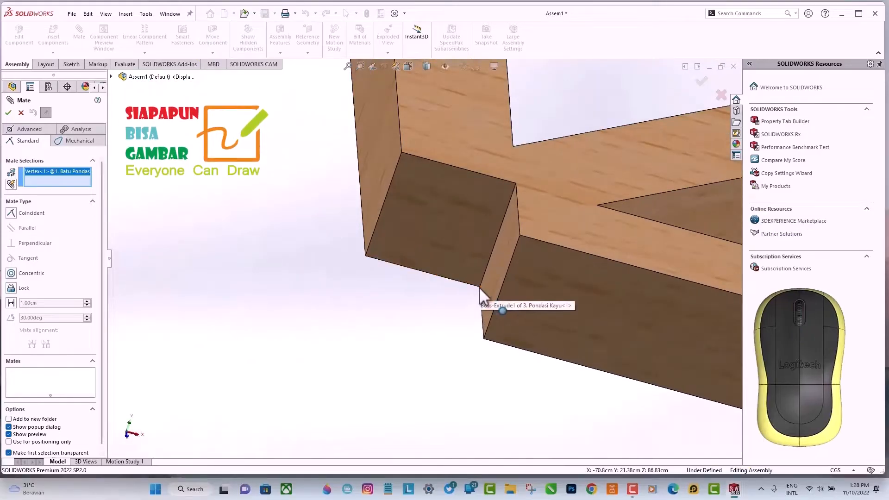
{"action": "scroll", "coordinate": [477, 290], "scroll_direction": "up", "scroll_amount": 3}
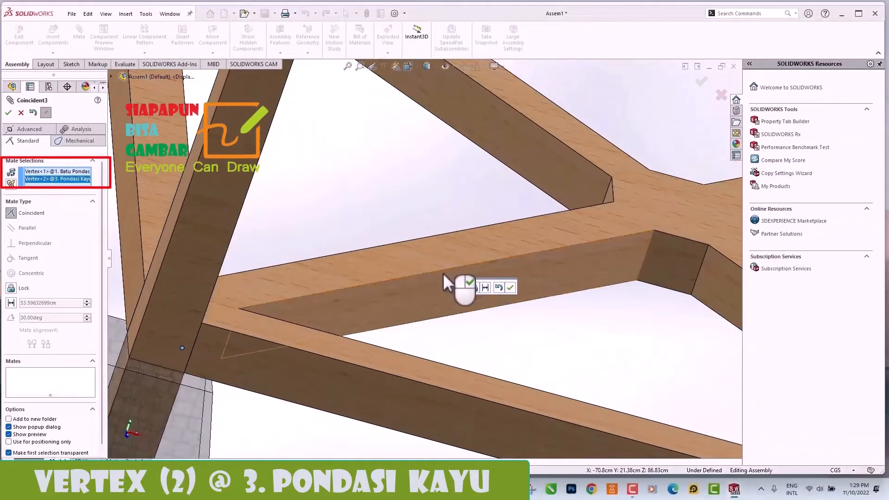
- Check the base frame's position on the foundation stone from the trimetric and top views, and accept the coincident mate
{"action": "scroll", "coordinate": [443, 273], "scroll_direction": "up", "scroll_amount": 8}
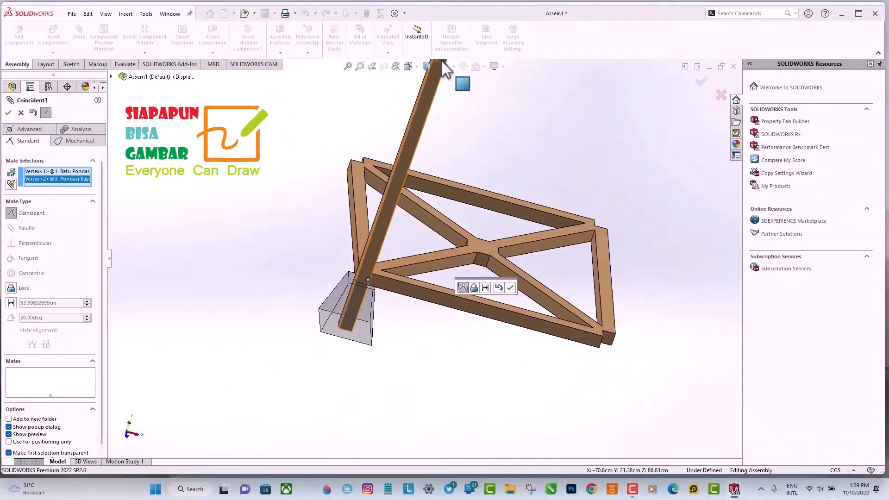
{"action": "left_click", "coordinate": [462, 94]}
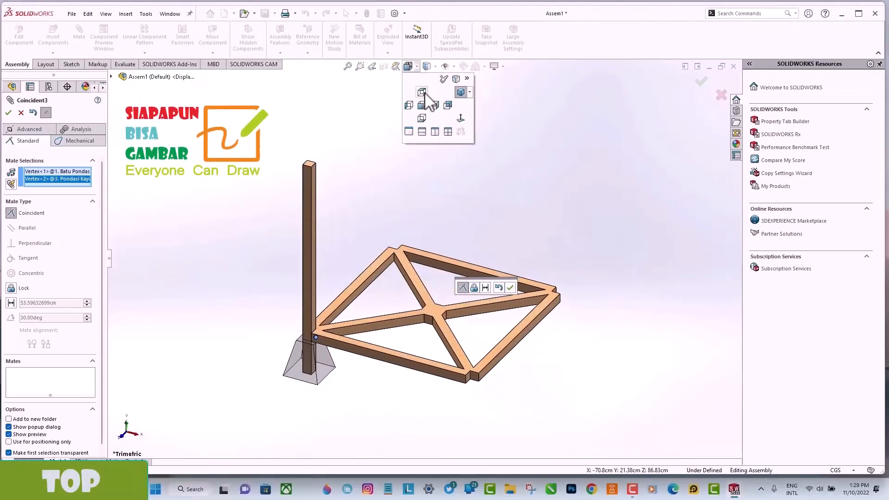
{"action": "left_click", "coordinate": [421, 92]}
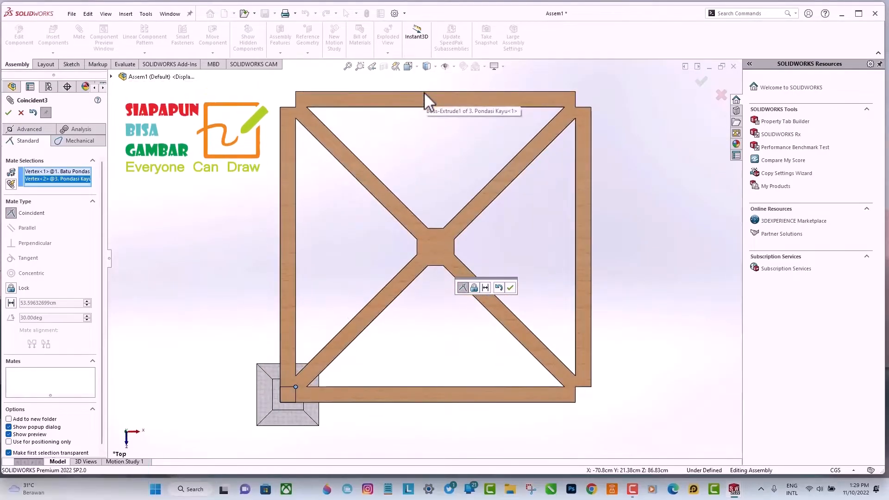
{"action": "left_click", "coordinate": [8, 113]}
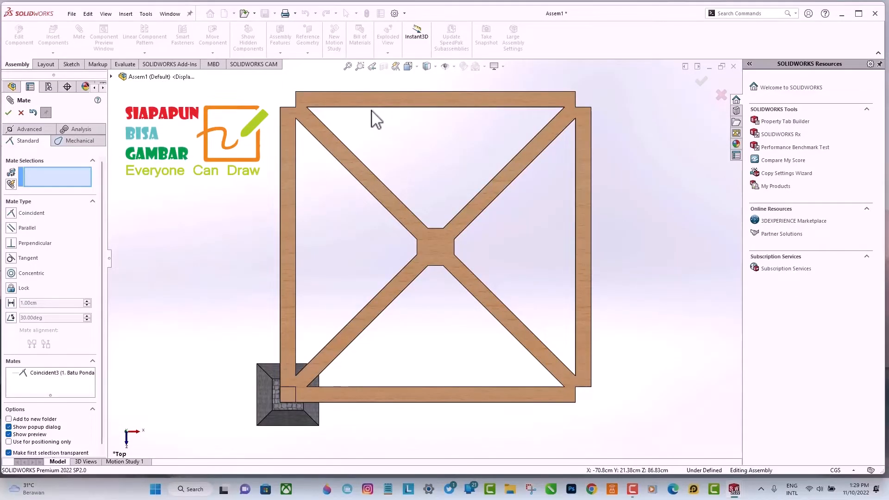
{"action": "key", "text": "Escape"}
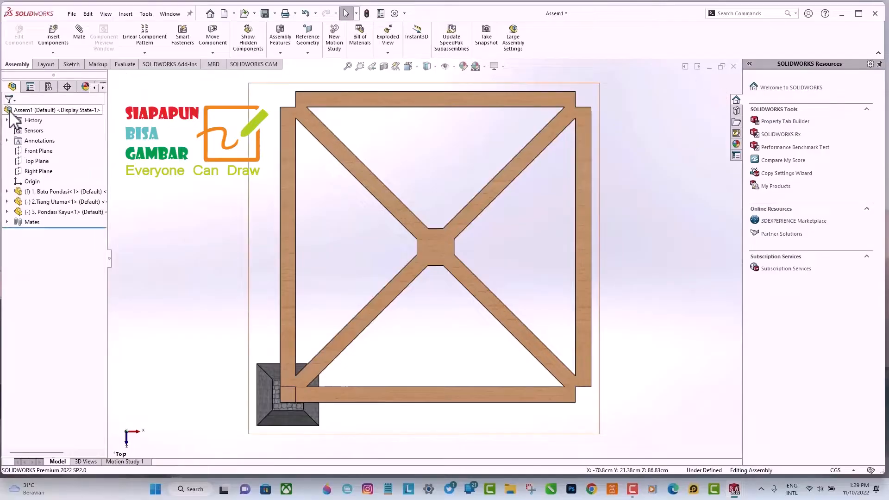
- Set up a Linear Component Pattern of 2.Tiang Utama and 1. Batu Pondasi along two perpendicular outer edges of the base frame
{"action": "left_click", "coordinate": [413, 68]}
{"action": "left_click", "coordinate": [461, 90]}
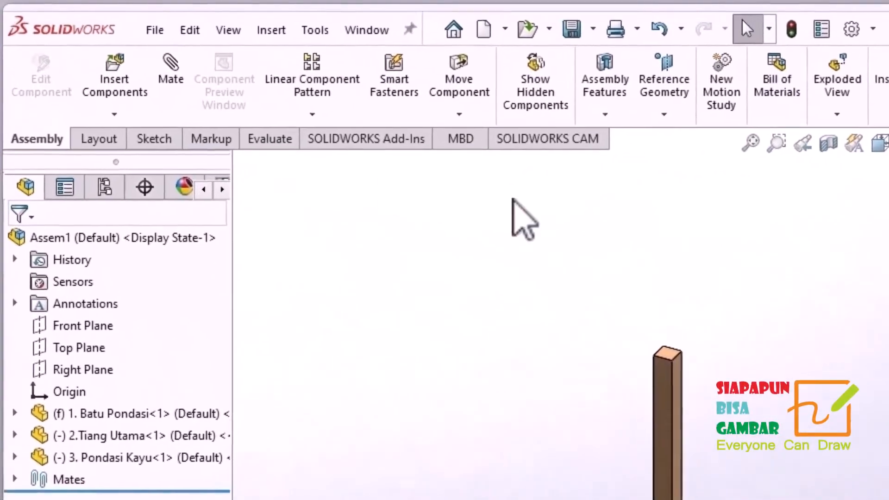
{"action": "left_click", "coordinate": [145, 53]}
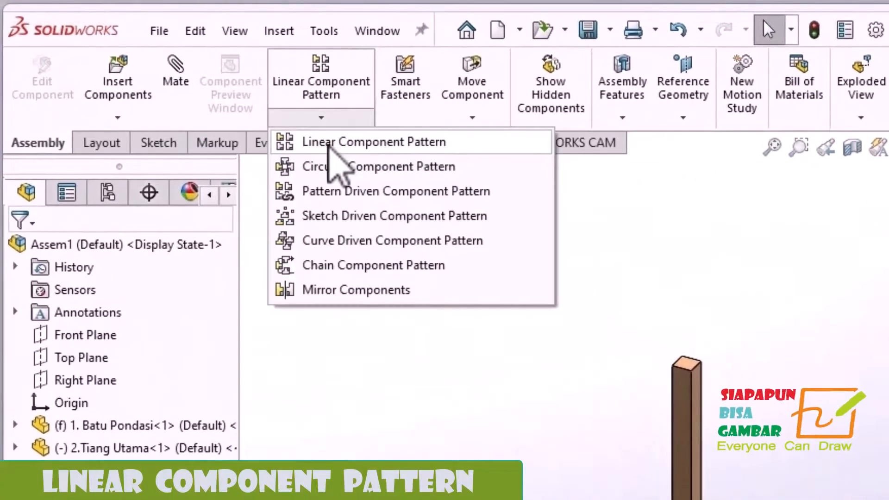
{"action": "left_click", "coordinate": [328, 143]}
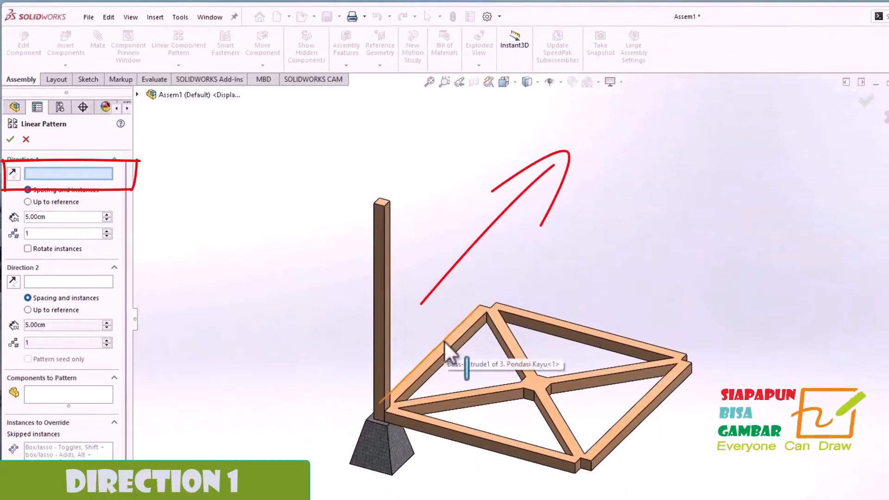
{"action": "left_click", "coordinate": [444, 341]}
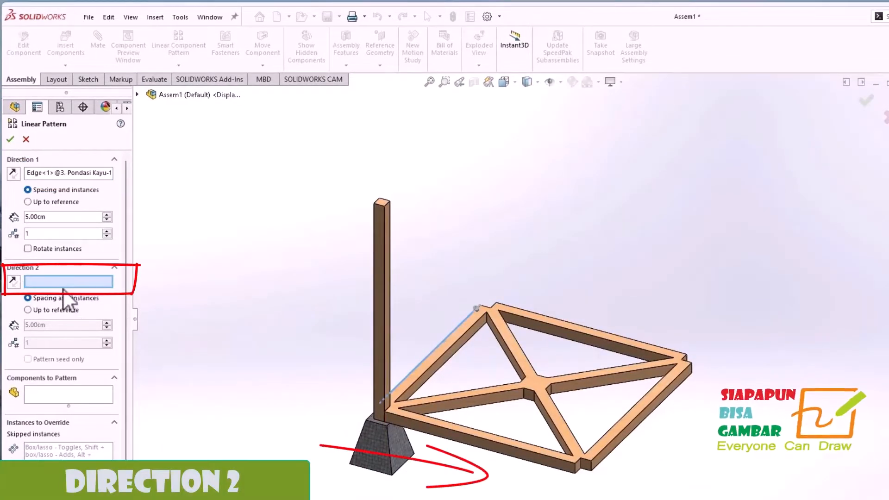
{"action": "left_click", "coordinate": [463, 435]}
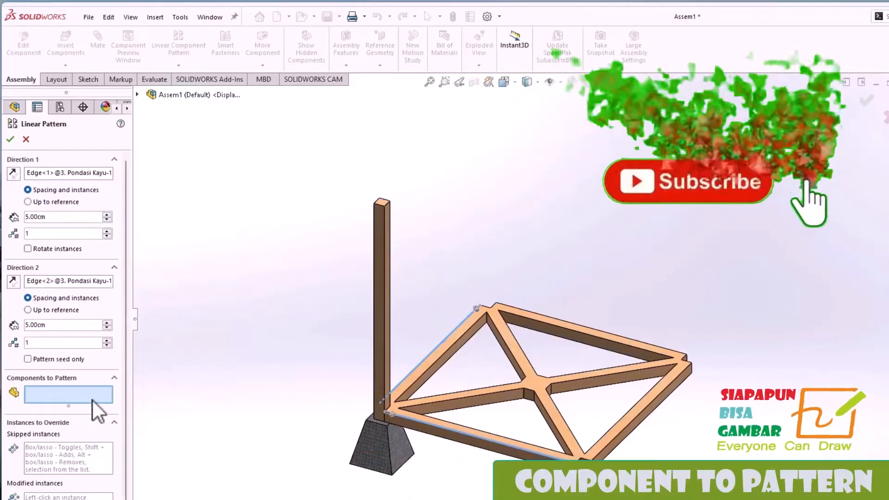
{"action": "left_click", "coordinate": [380, 318]}
{"action": "left_click", "coordinate": [375, 456]}
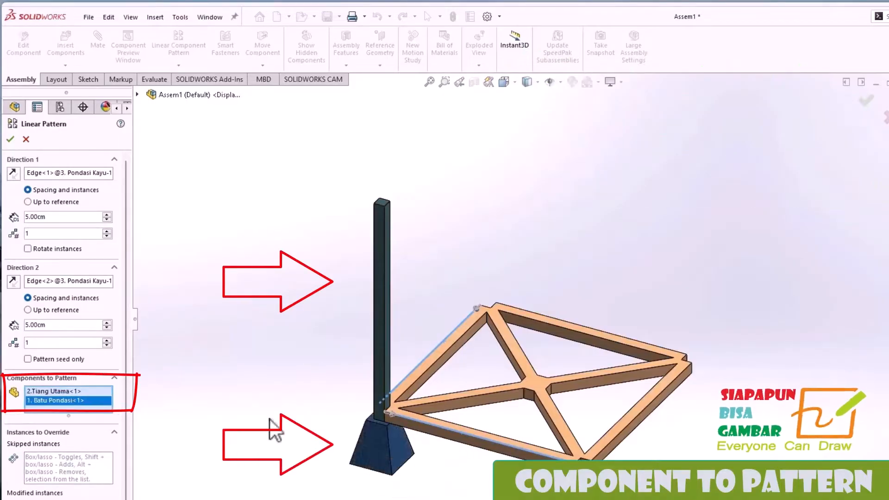
- Set the number of instances to 2 in both directions of the linear pattern
{"action": "double_click", "coordinate": [34, 234]}
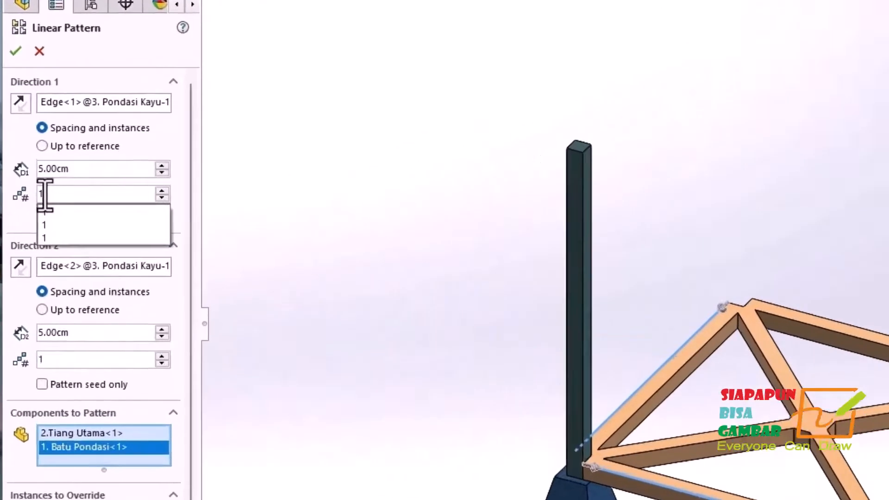
{"action": "type", "text": "2"}
{"action": "left_click", "coordinate": [39, 343]}
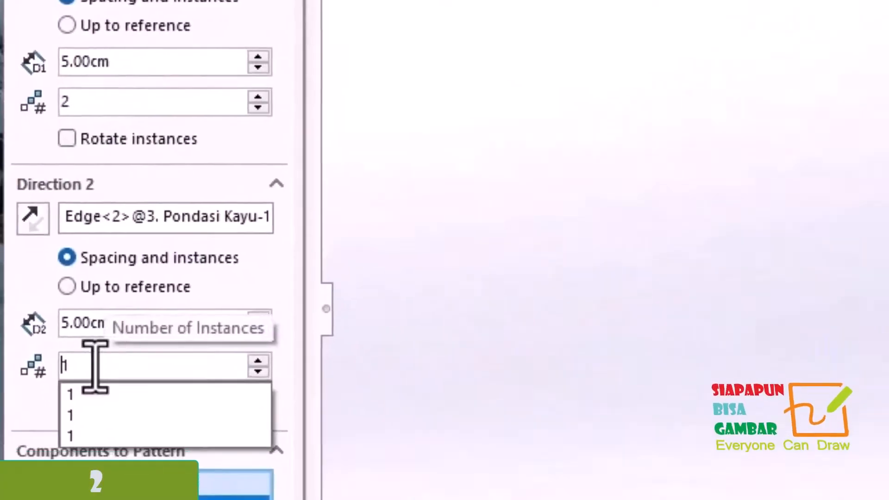
{"action": "type", "text": "2"}
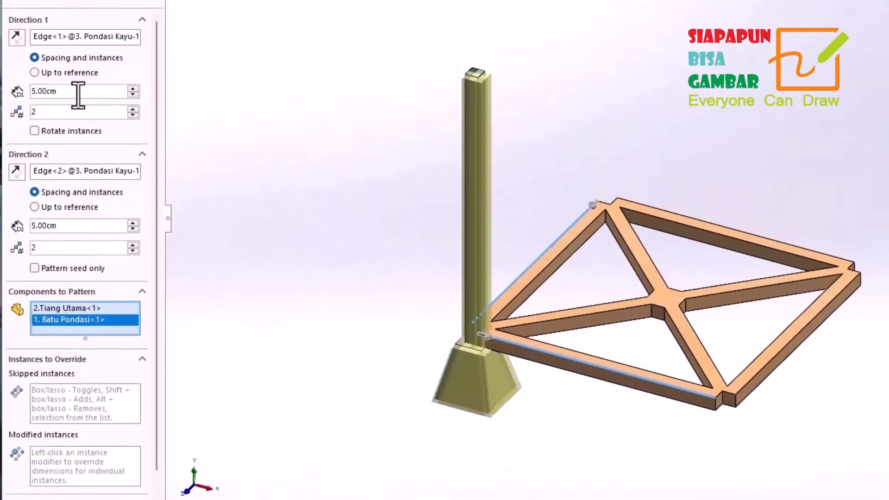
- Set the pattern spacing to 190 cm in both directions and reverse Direction 1
{"action": "left_click", "coordinate": [80, 92]}
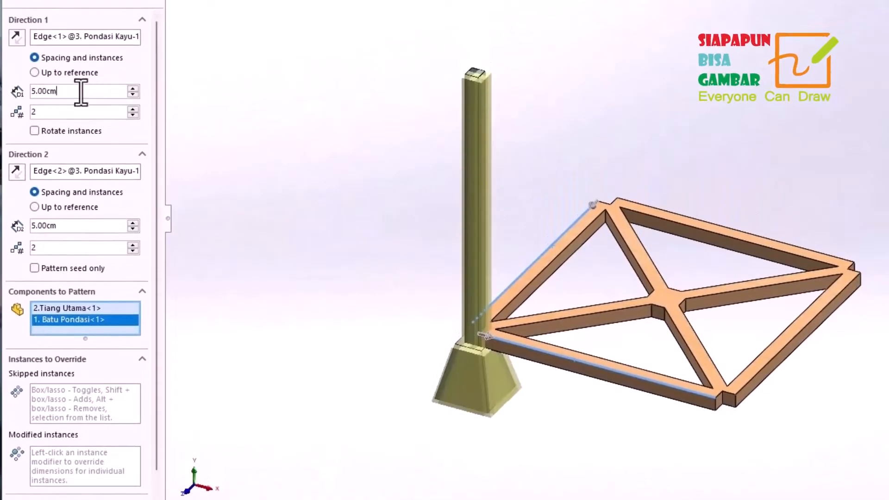
{"action": "left_click_drag", "start_coordinate": [50, 90], "coordinate": [7, 85]}
{"action": "type", "text": "190"}
{"action": "left_click", "coordinate": [214, 142]}
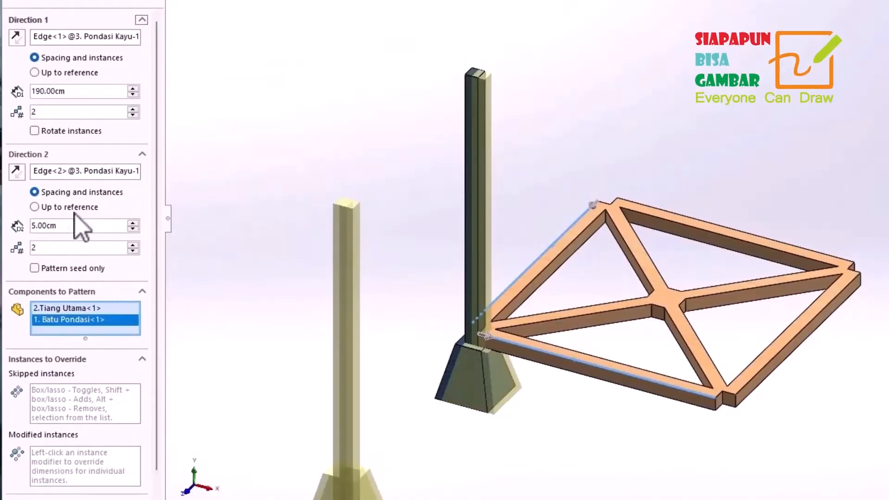
{"action": "left_click_drag", "start_coordinate": [76, 226], "coordinate": [7, 224]}
{"action": "type", "text": "190"}
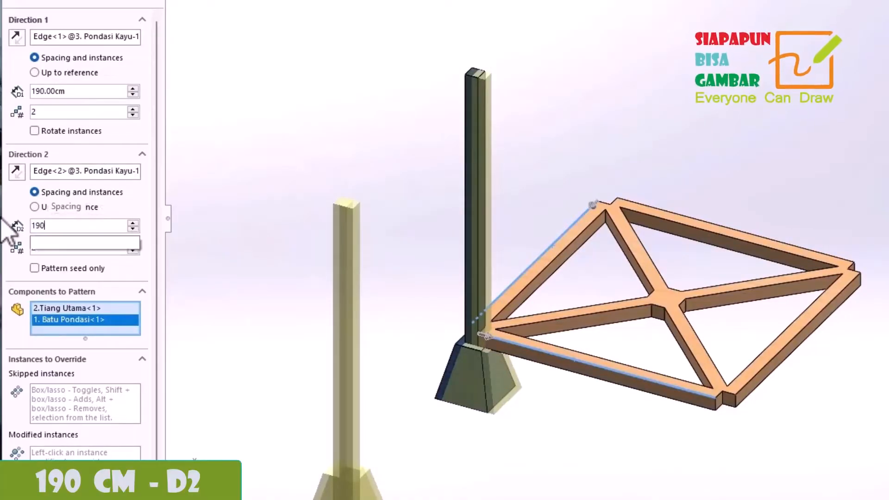
{"action": "left_click", "coordinate": [204, 215]}
{"action": "scroll", "coordinate": [227, 264], "scroll_direction": "down", "scroll_amount": 3}
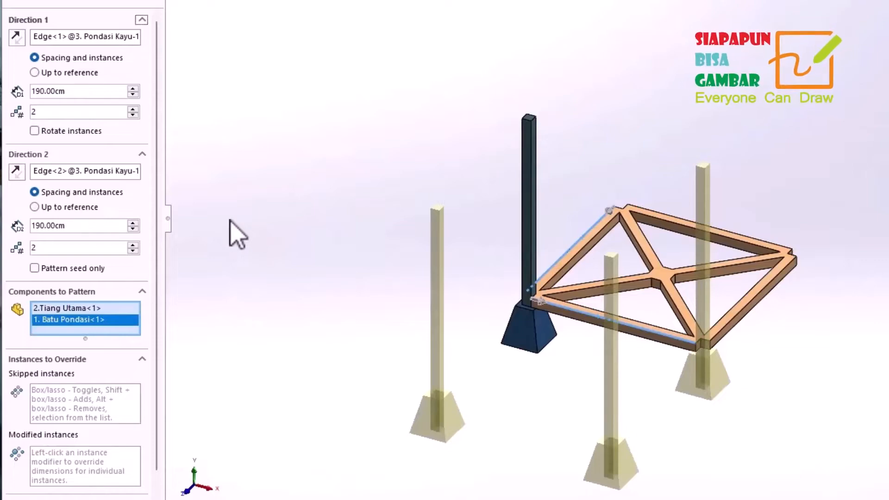
{"action": "left_click", "coordinate": [16, 37]}
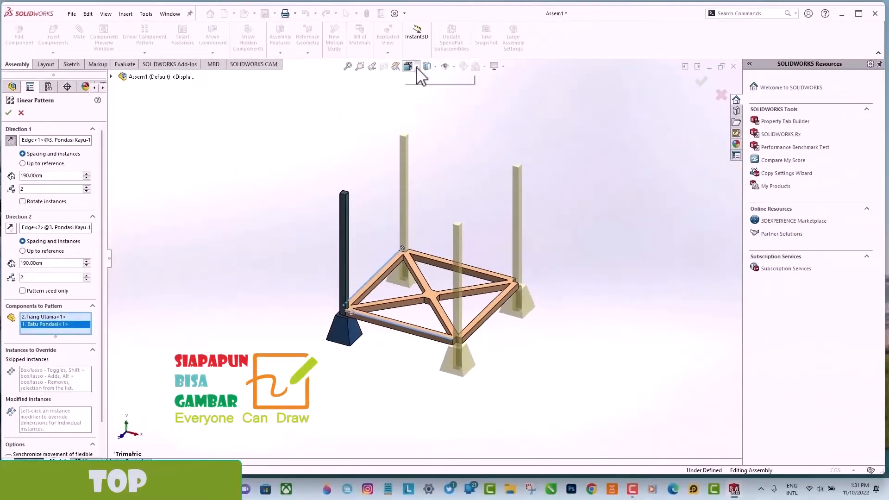
- Check the patterned posts and stones from the top, bottom and trimetric views, and accept the linear pattern
{"action": "left_click", "coordinate": [418, 68]}
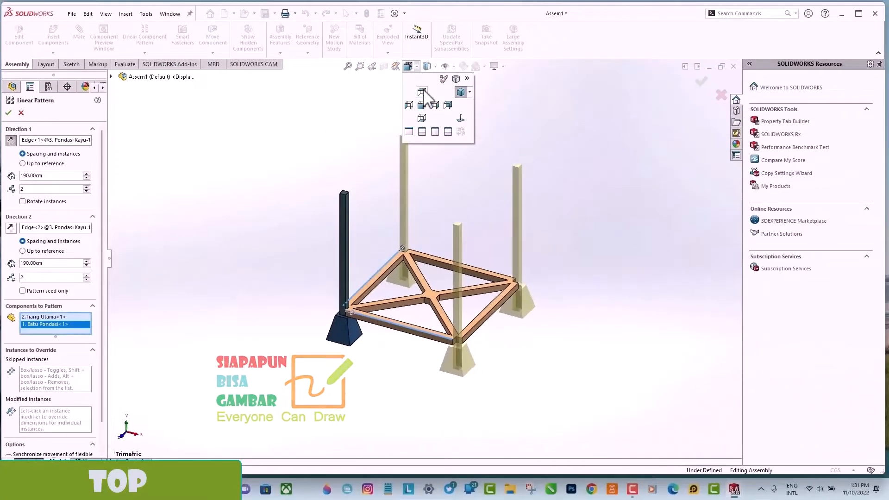
{"action": "left_click", "coordinate": [426, 95]}
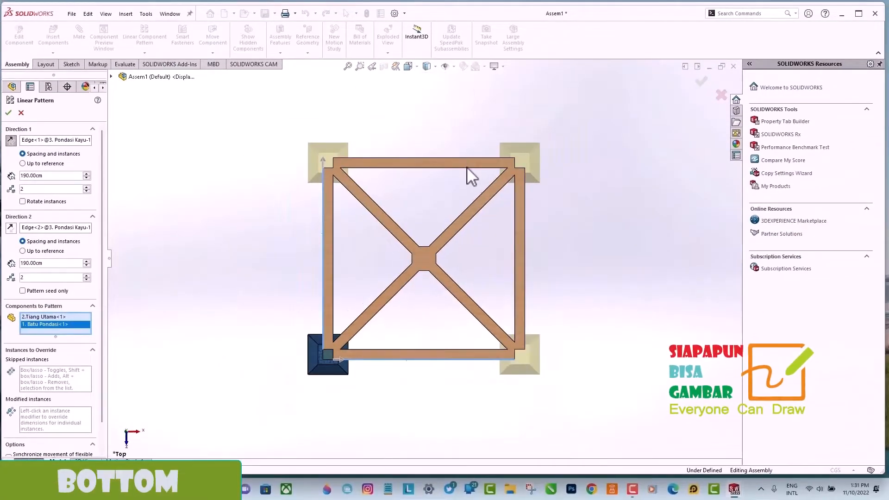
{"action": "left_click", "coordinate": [427, 67]}
{"action": "left_click", "coordinate": [420, 118]}
{"action": "left_click", "coordinate": [426, 67]}
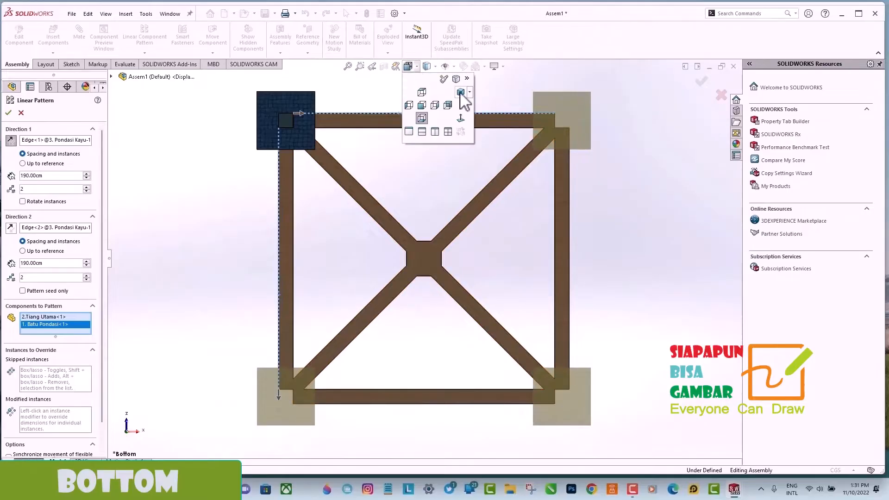
{"action": "left_click", "coordinate": [461, 93]}
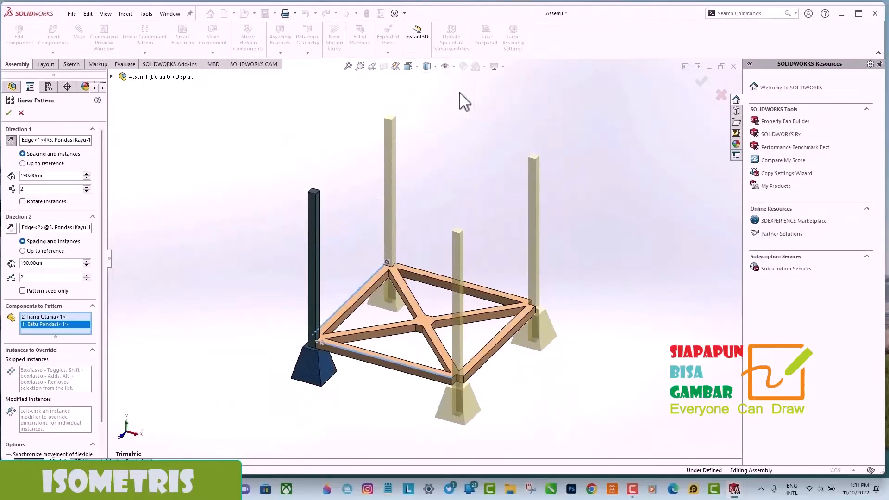
{"action": "left_click", "coordinate": [9, 113]}
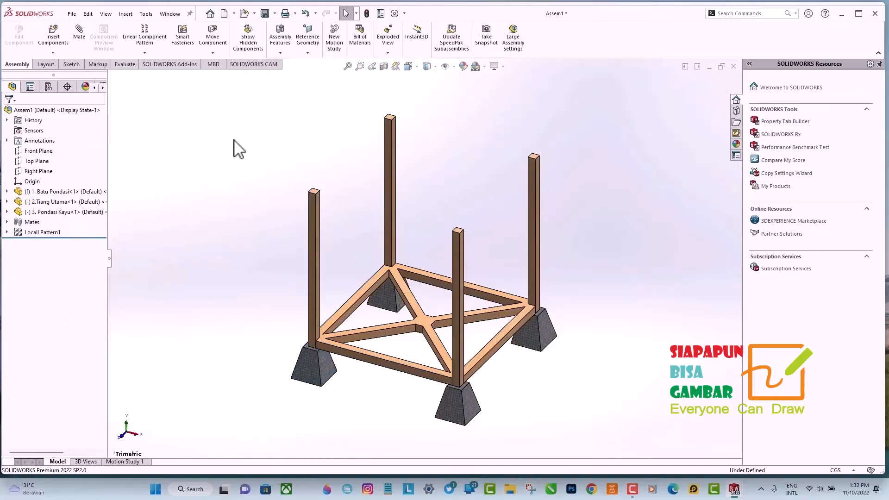
- Insert the 4. Papan kayu part into the assembly and place it beside the base frame
{"action": "left_click", "coordinate": [56, 39]}
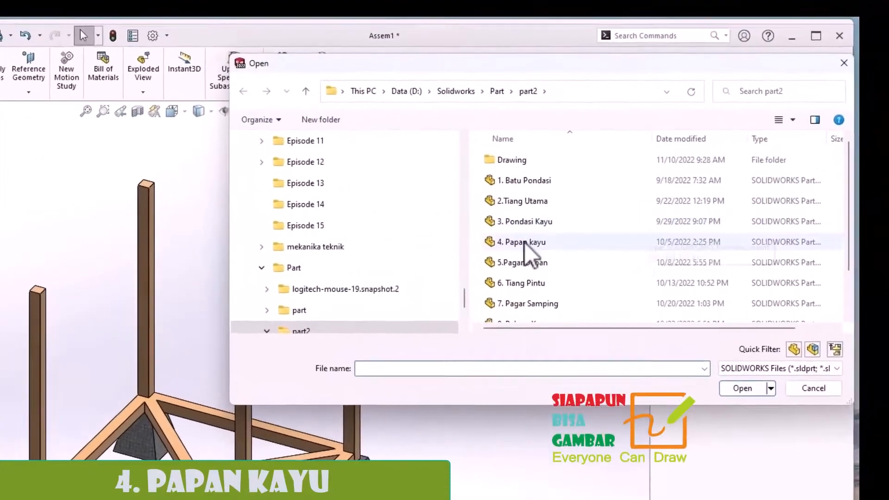
{"action": "double_click", "coordinate": [526, 242]}
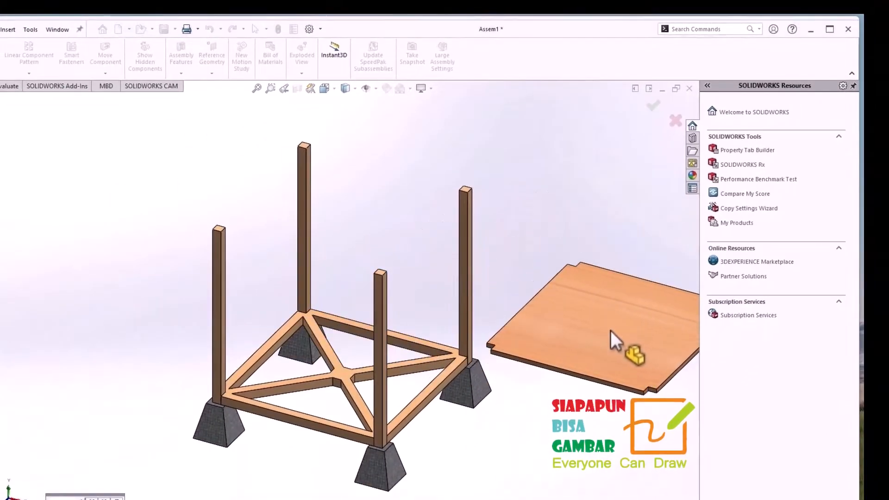
{"action": "left_click", "coordinate": [611, 331]}
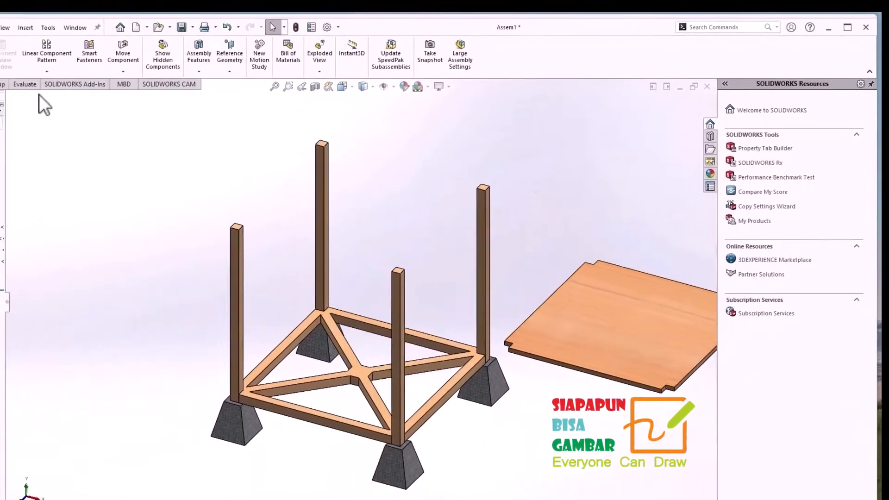
- Mate the upper inner corner vertex of 3. Pondasi Kayu at the front post coincident with the matching lower notch vertex of 4. Papan kayu
{"action": "left_click", "coordinate": [88, 38]}
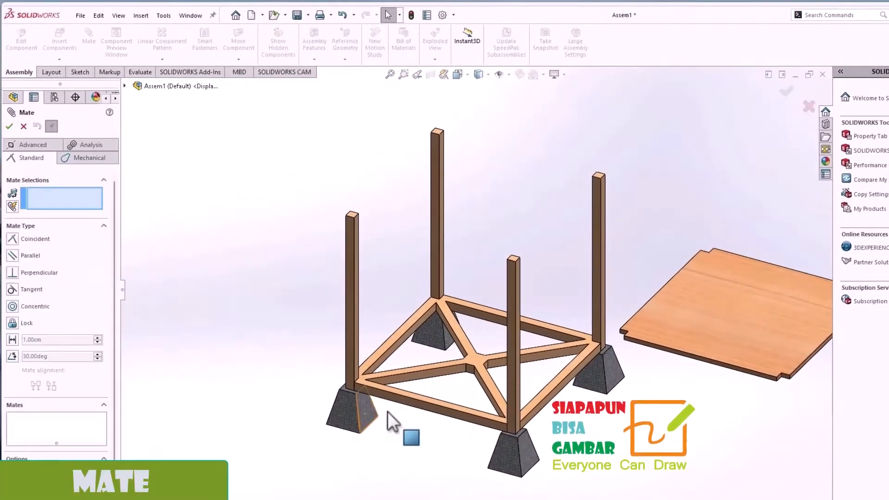
{"action": "scroll", "coordinate": [373, 392], "scroll_direction": "down", "scroll_amount": 10}
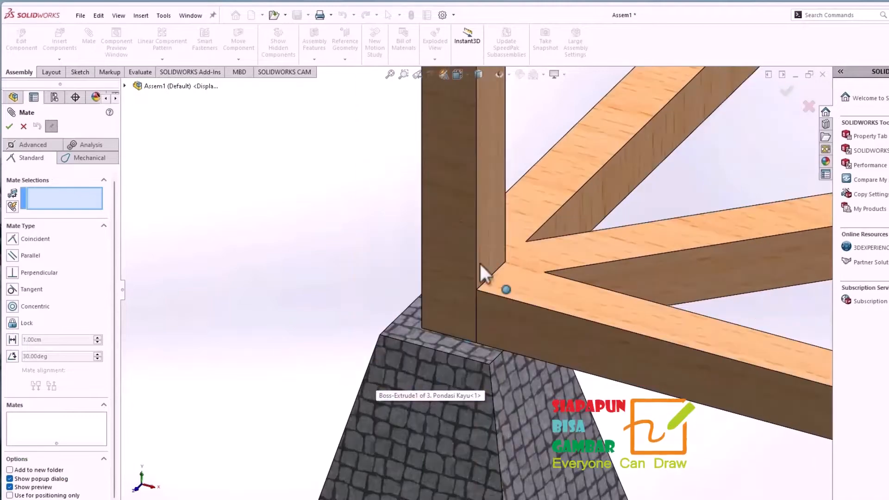
{"action": "left_click", "coordinate": [506, 262]}
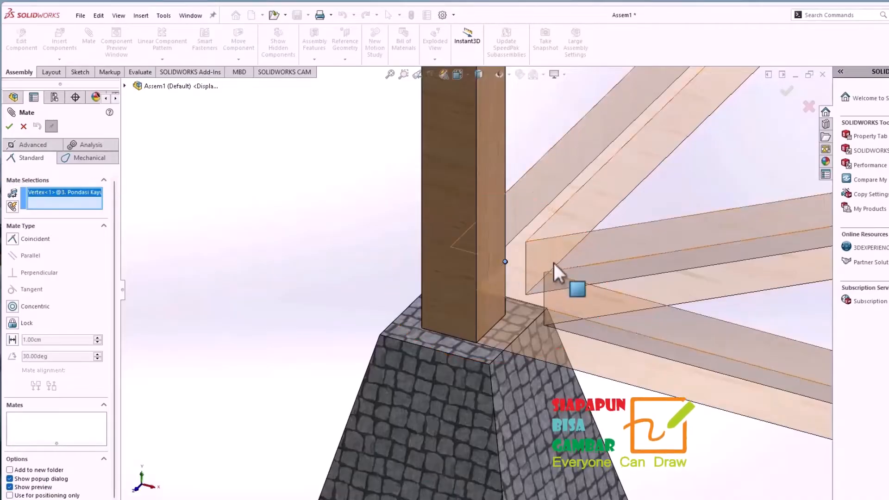
{"action": "scroll", "coordinate": [554, 263], "scroll_direction": "up", "scroll_amount": 10}
{"action": "scroll", "coordinate": [710, 239], "scroll_direction": "down", "scroll_amount": 2}
{"action": "middle_click_drag", "start_coordinate": [737, 323], "coordinate": [804, 373]}
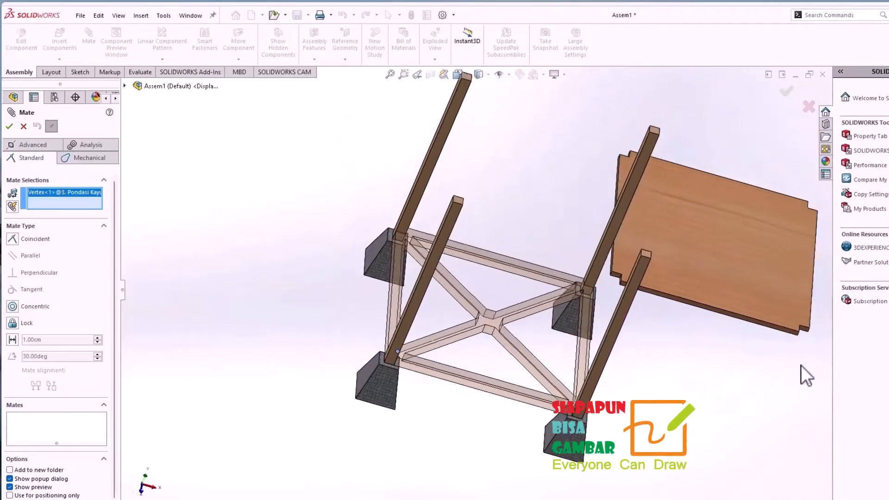
{"action": "scroll", "coordinate": [477, 338], "scroll_direction": "up", "scroll_amount": 3}
{"action": "scroll", "coordinate": [476, 321], "scroll_direction": "down", "scroll_amount": 6}
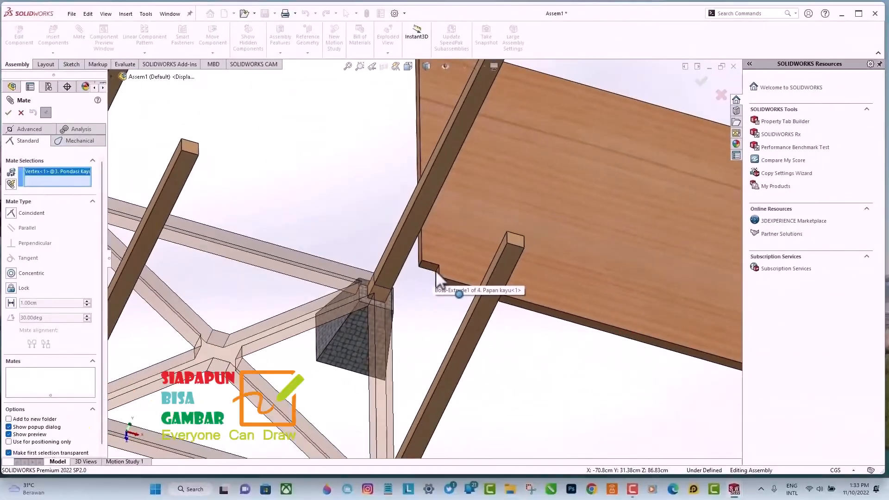
{"action": "left_click", "coordinate": [560, 268]}
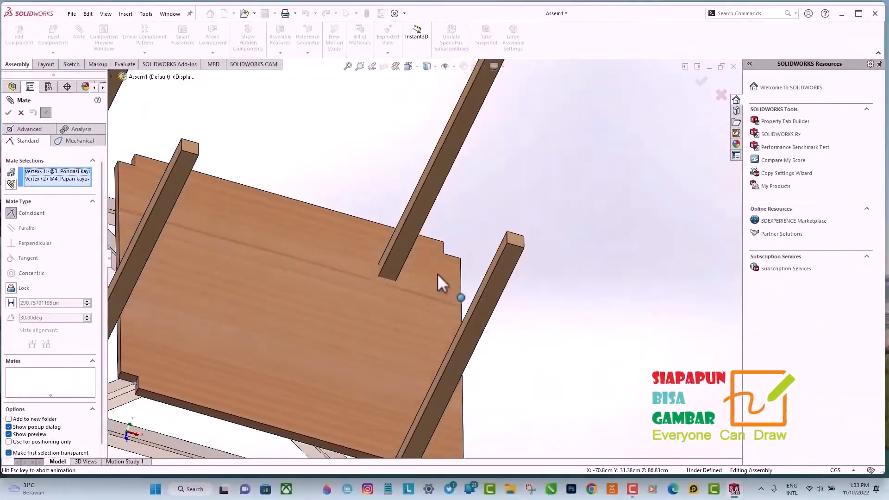
{"action": "scroll", "coordinate": [397, 284], "scroll_direction": "up", "scroll_amount": 4}
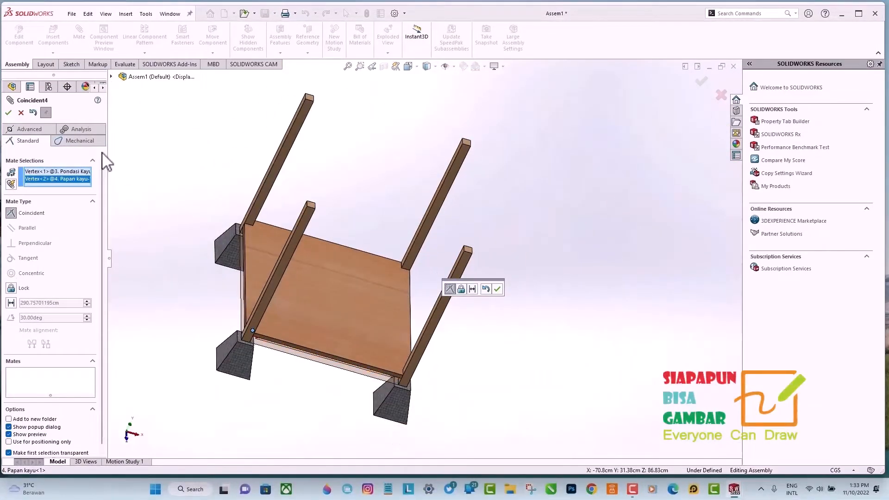
- Check the floor board's fit from the top, bottom and trimetric views, and accept the coincident mate
{"action": "left_click", "coordinate": [417, 69]}
{"action": "left_click", "coordinate": [422, 89]}
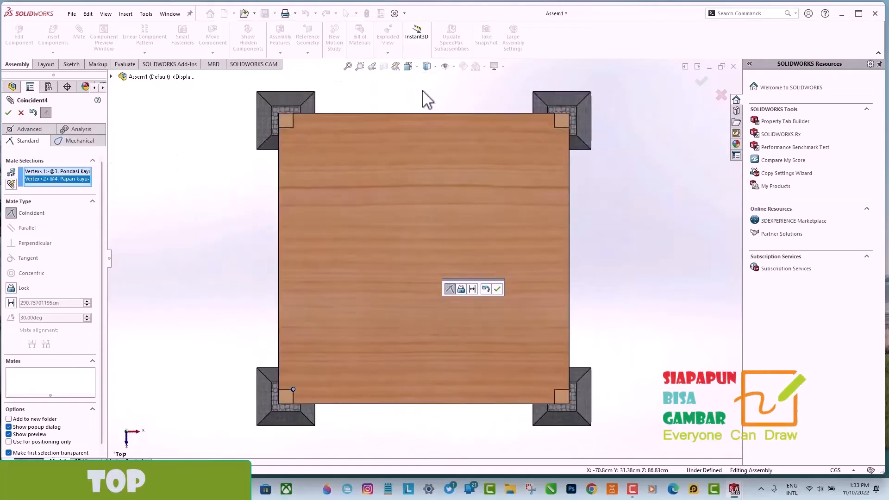
{"action": "left_click", "coordinate": [416, 67]}
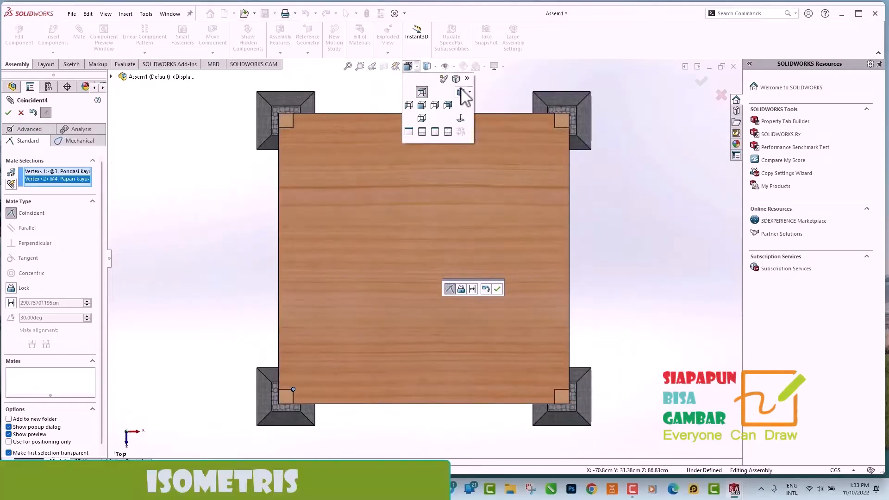
{"action": "left_click", "coordinate": [462, 90]}
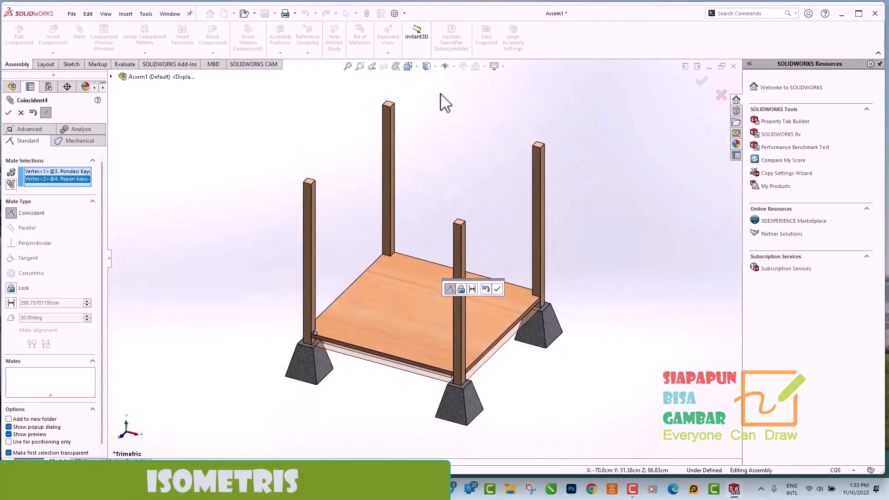
{"action": "left_click", "coordinate": [421, 66]}
{"action": "left_click", "coordinate": [422, 121]}
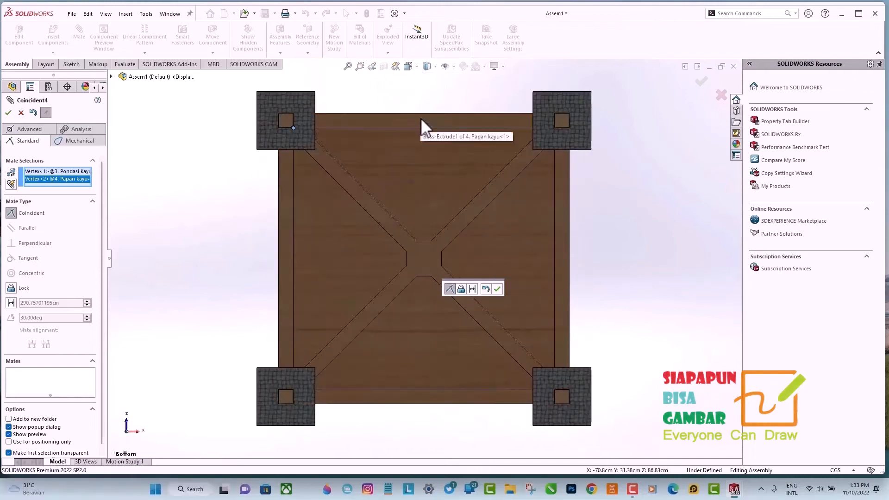
{"action": "left_click", "coordinate": [408, 66]}
{"action": "left_click", "coordinate": [462, 91]}
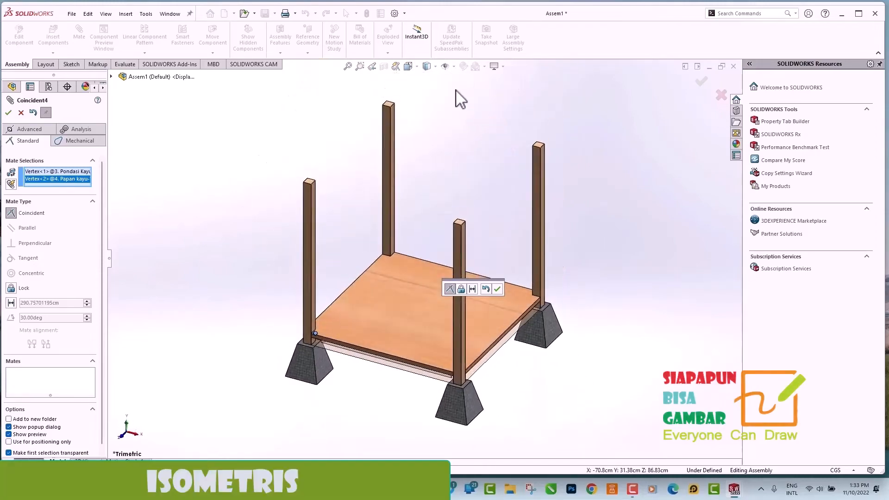
{"action": "key", "text": "Return"}
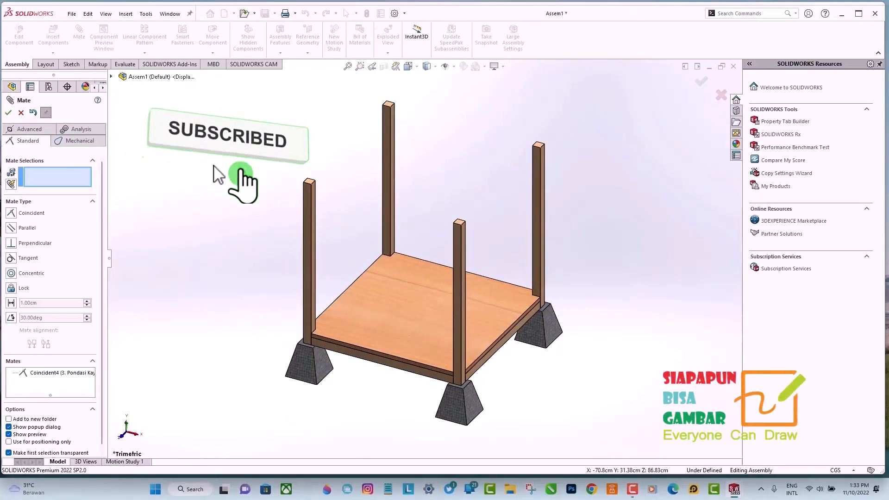
{"action": "left_click", "coordinate": [8, 113]}
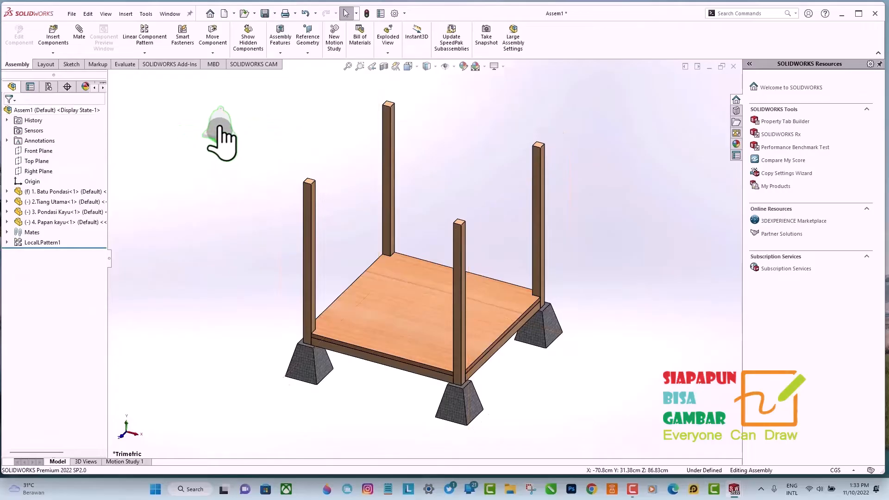
- Insert the 5.Pagar Depan part and place it in front of the base frame between the two front foundation stones
{"action": "left_click", "coordinate": [53, 37]}
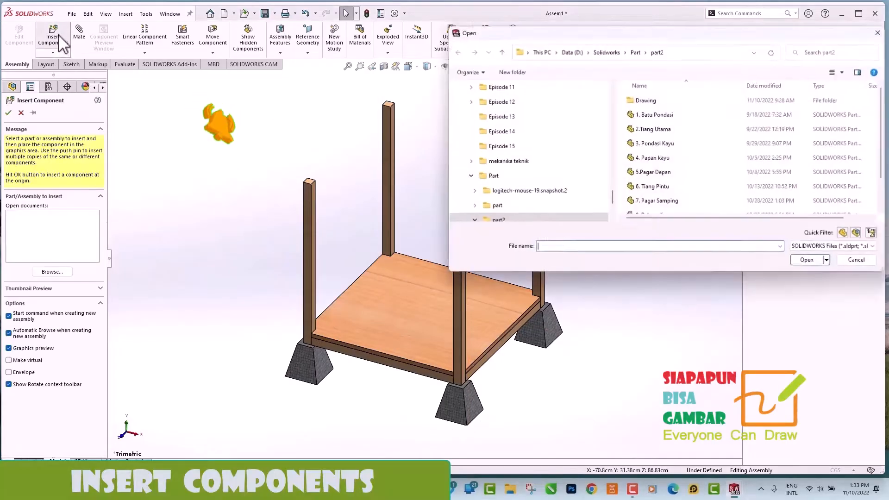
{"action": "left_click", "coordinate": [653, 172]}
{"action": "left_click", "coordinate": [807, 260]}
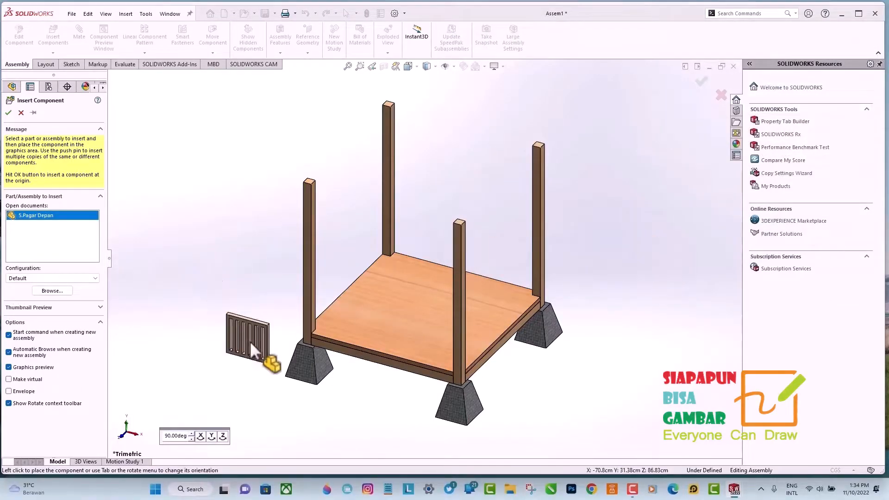
{"action": "left_click", "coordinate": [370, 399]}
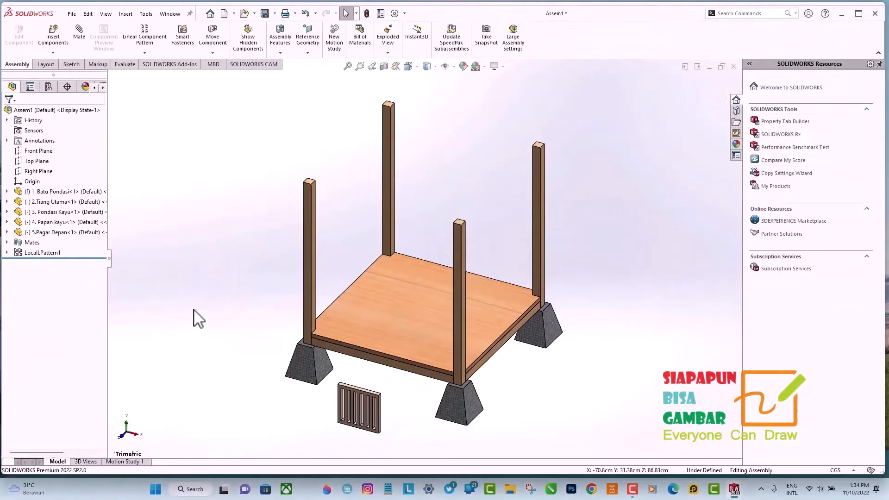
- Set up a coincident mate between the midpoint of the floor board's front corner notch edge and the midpoint of 5.Pagar Depan's lower side edge
{"action": "left_click", "coordinate": [79, 33]}
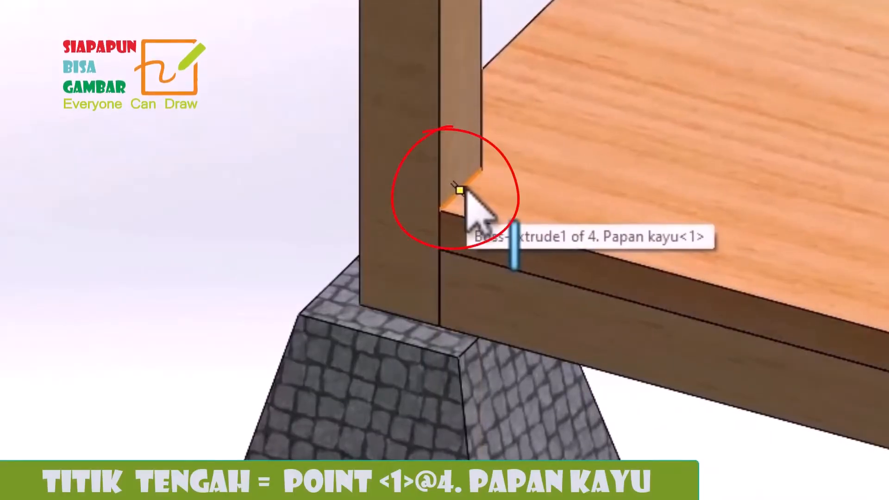
{"action": "left_click", "coordinate": [462, 188]}
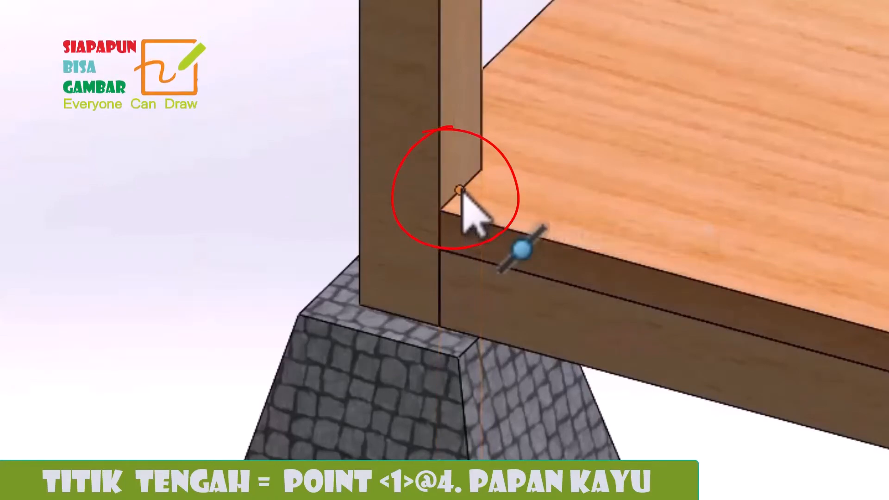
{"action": "left_click", "coordinate": [461, 191]}
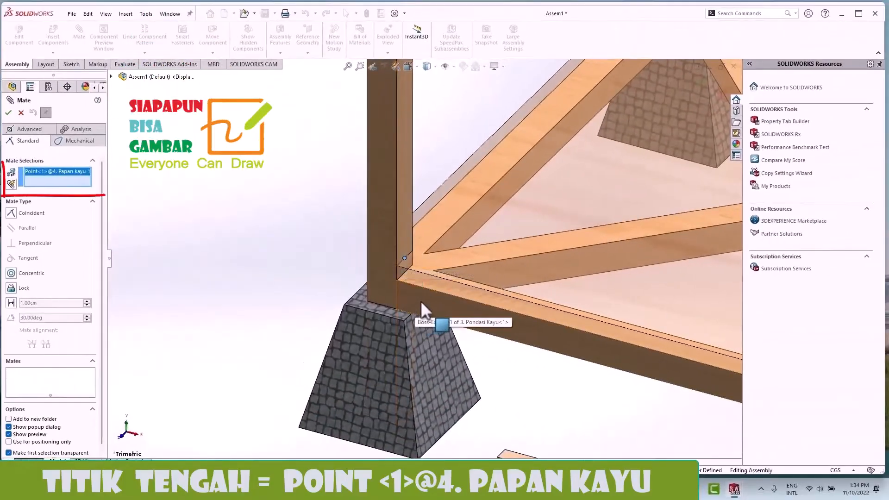
{"action": "scroll", "coordinate": [420, 301], "scroll_direction": "up", "scroll_amount": 6}
{"action": "scroll", "coordinate": [435, 333], "scroll_direction": "down", "scroll_amount": 3}
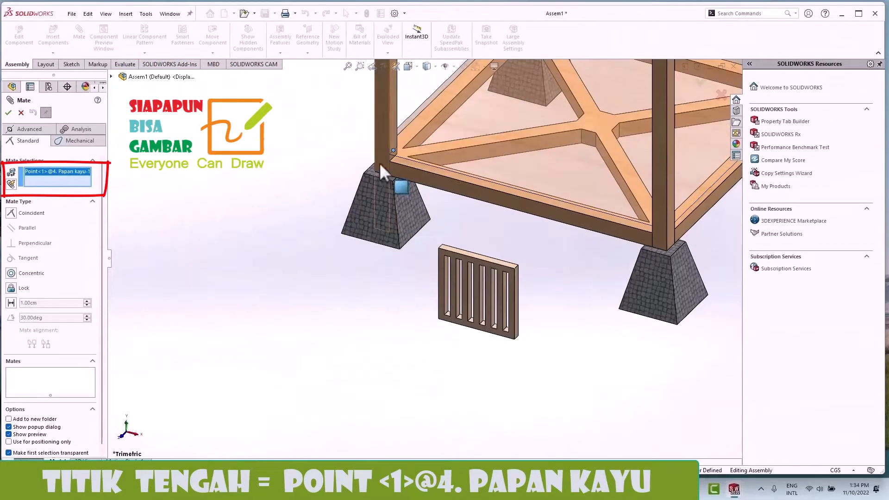
{"action": "left_click", "coordinate": [410, 66]}
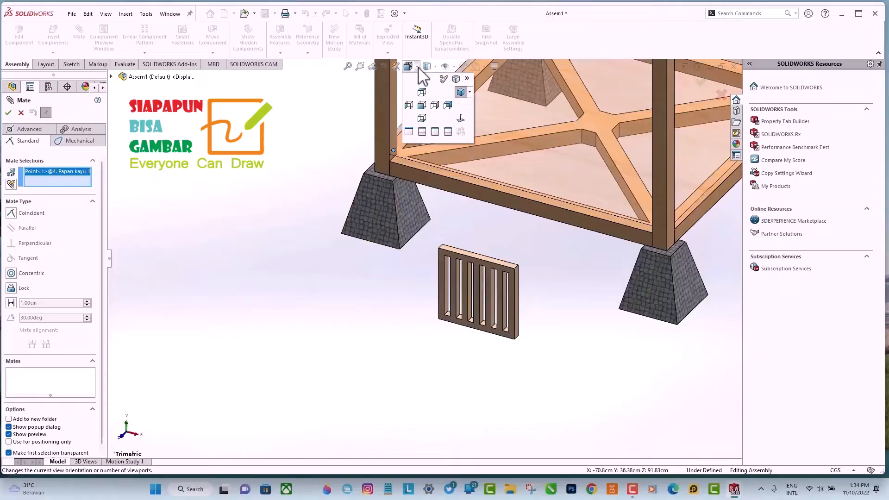
{"action": "left_click", "coordinate": [409, 105]}
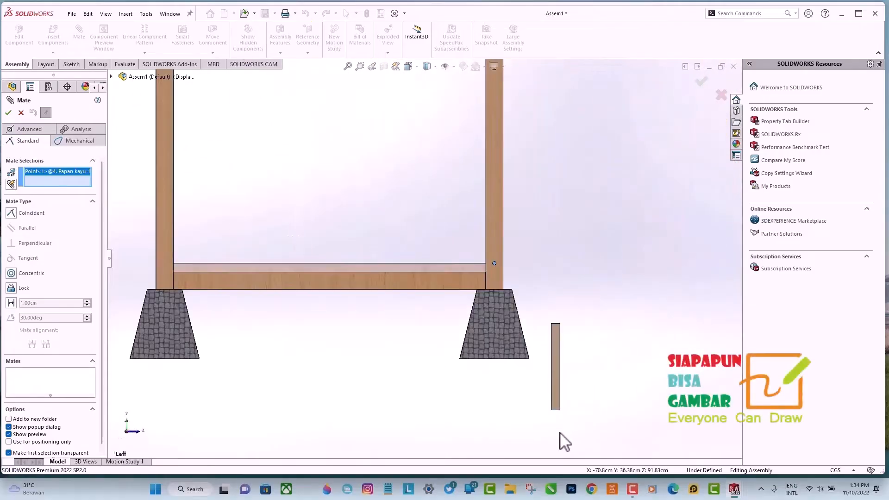
{"action": "scroll", "coordinate": [558, 434], "scroll_direction": "down", "scroll_amount": 3}
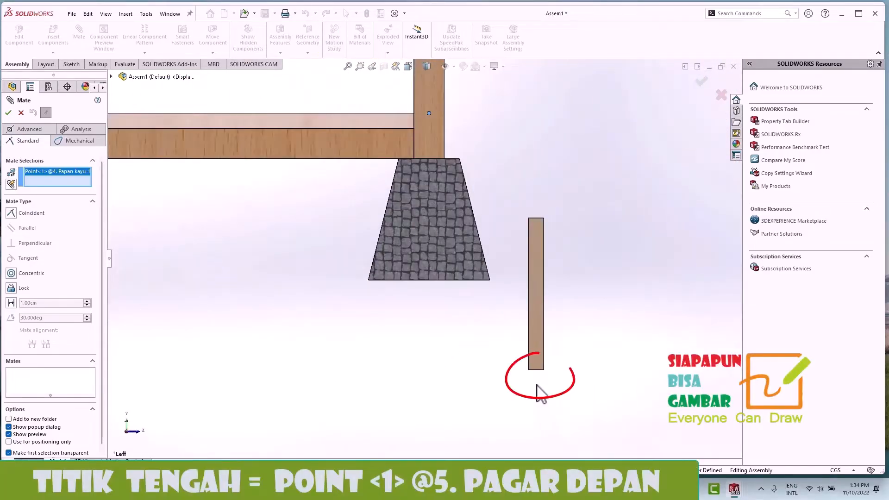
{"action": "left_click", "coordinate": [536, 369]}
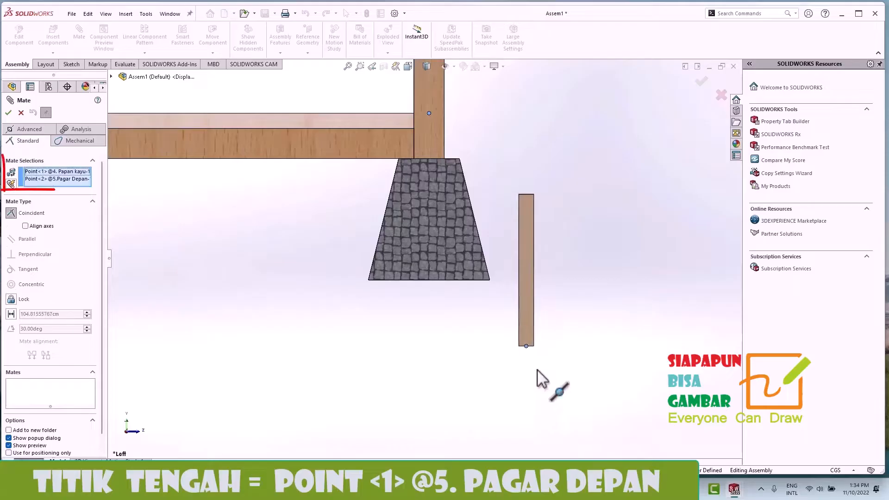
{"action": "scroll", "coordinate": [534, 318], "scroll_direction": "up", "scroll_amount": 5}
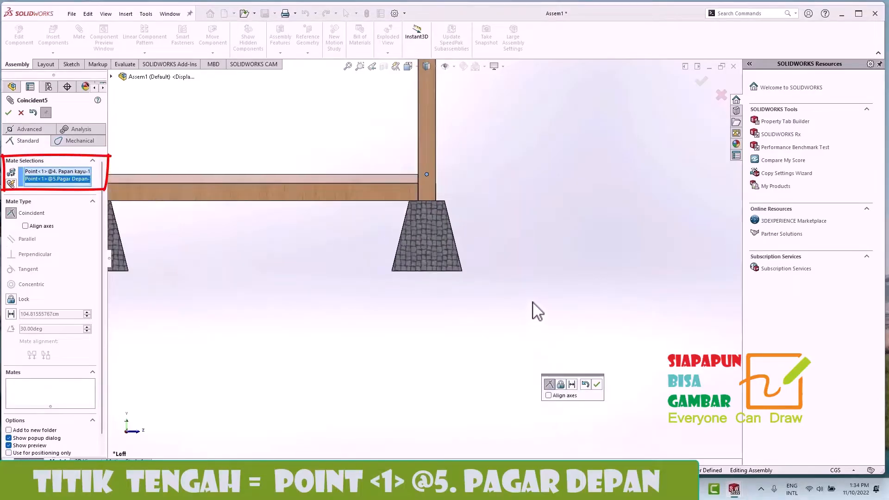
- Check the front fence's position from the trimetric and top views, and accept the coincident mate
{"action": "left_click", "coordinate": [416, 66]}
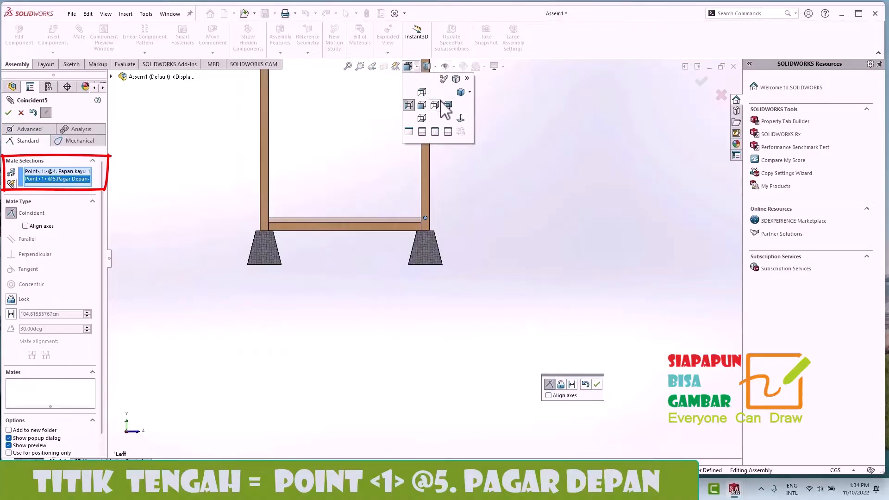
{"action": "left_click", "coordinate": [461, 92]}
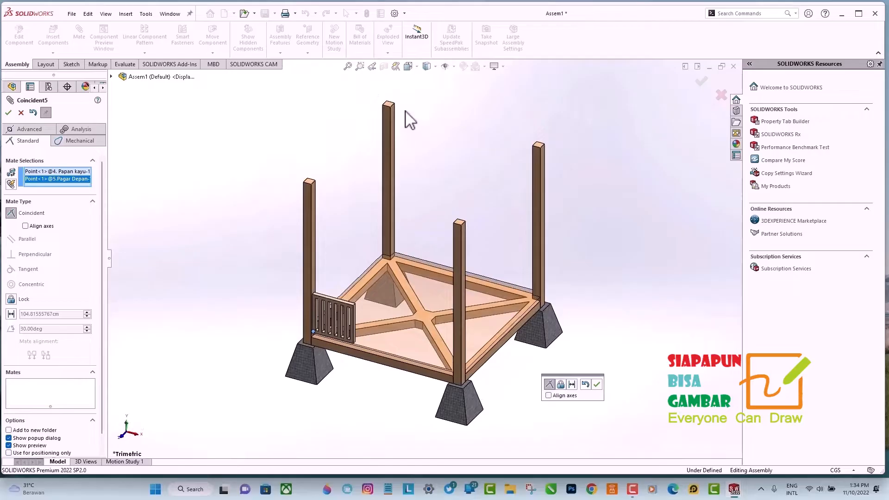
{"action": "left_click", "coordinate": [417, 68]}
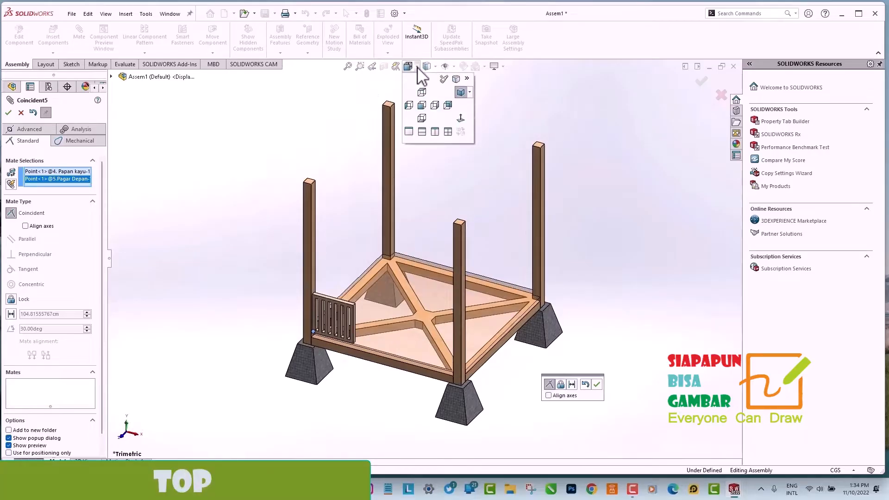
{"action": "left_click", "coordinate": [421, 93]}
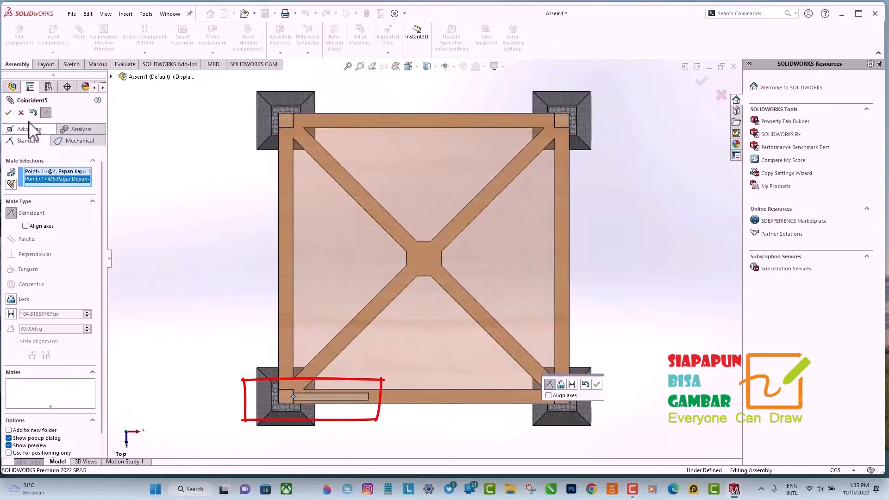
{"action": "left_click", "coordinate": [9, 113]}
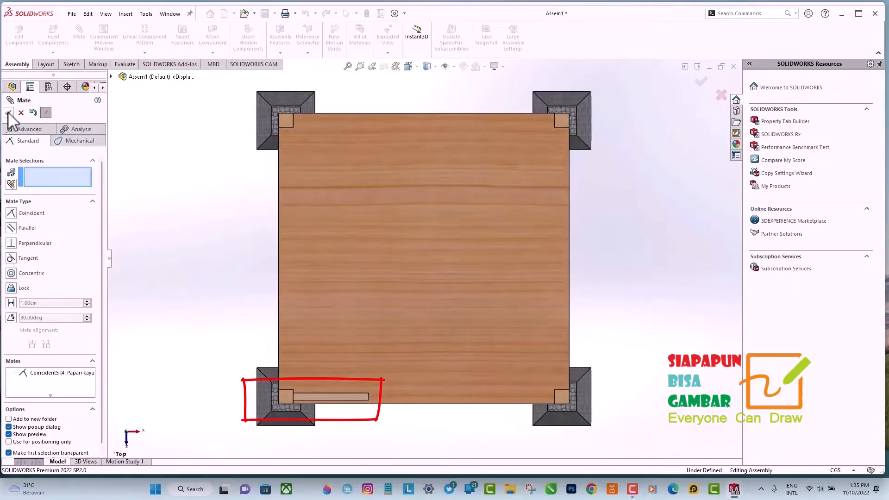
{"action": "left_click", "coordinate": [9, 113]}
{"action": "left_click", "coordinate": [418, 67]}
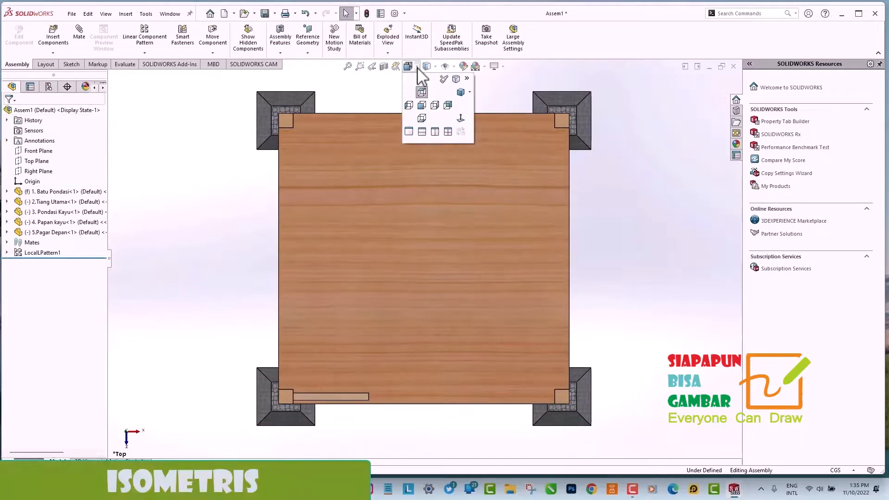
- Insert the 6. Tiang Pintu part and place it beside the front left main post
{"action": "left_click", "coordinate": [460, 94]}
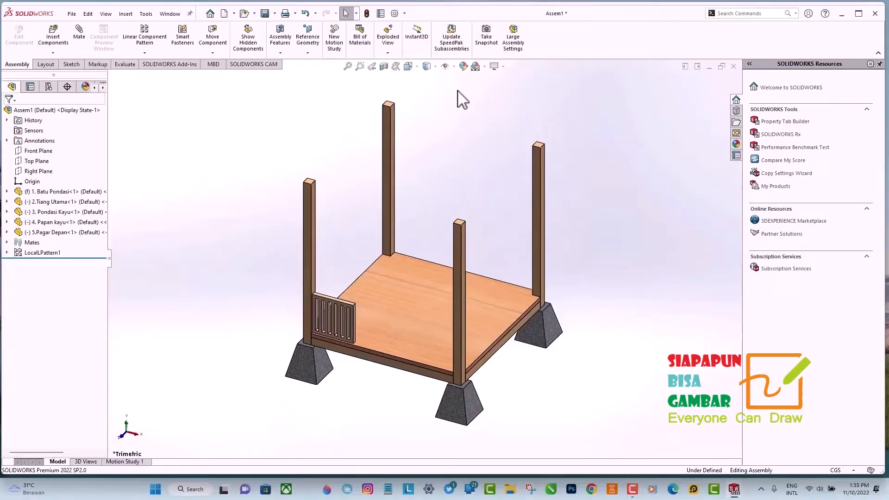
{"action": "left_click", "coordinate": [53, 38]}
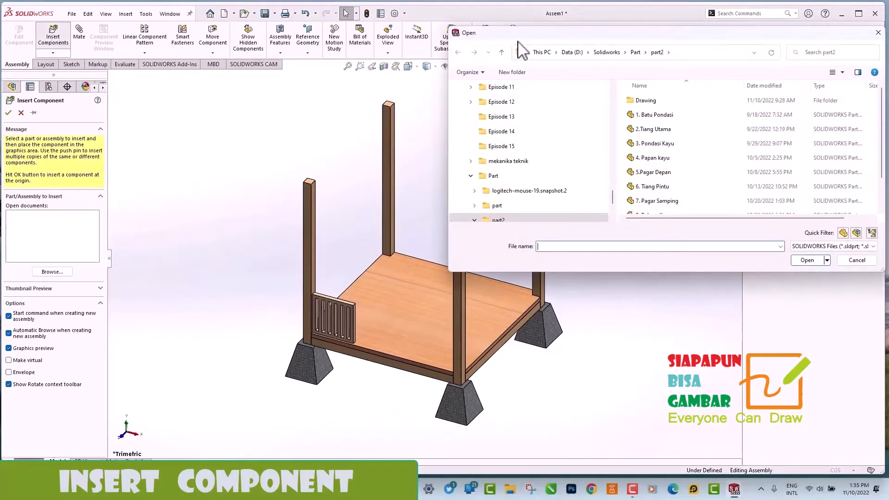
{"action": "left_click", "coordinate": [667, 117]}
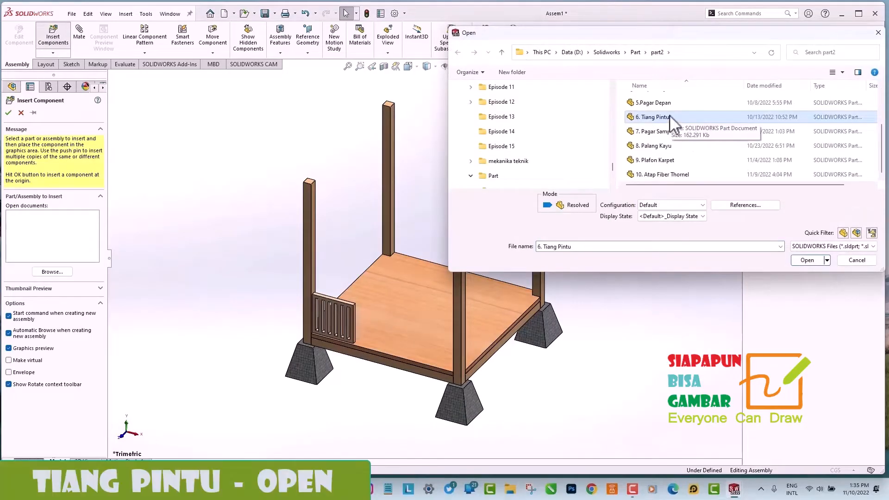
{"action": "left_click", "coordinate": [818, 259]}
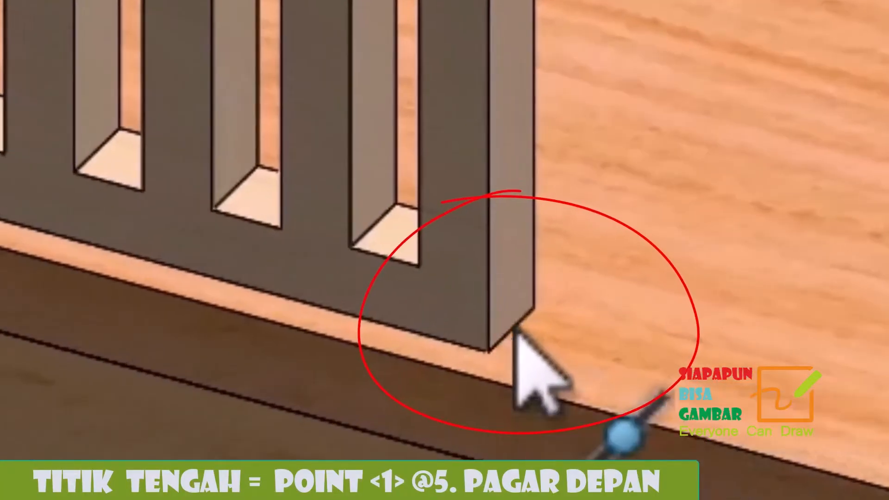
- Set up a coincident mate between the midpoint of 5.Pagar Depan's free lower side edge and the midpoint of 6. Tiang Pintu's bottom edge
{"action": "left_click", "coordinate": [515, 327]}
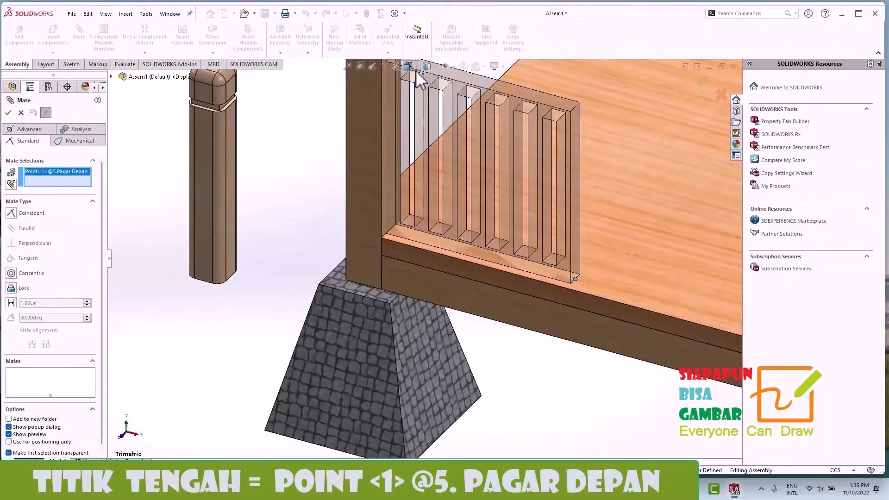
{"action": "left_click", "coordinate": [418, 65]}
{"action": "left_click", "coordinate": [410, 104]}
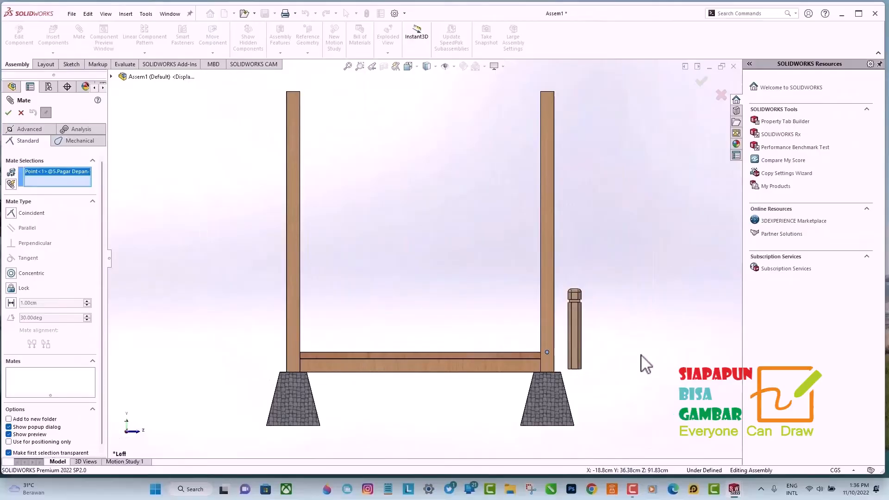
{"action": "scroll", "coordinate": [579, 380], "scroll_direction": "down", "scroll_amount": 4}
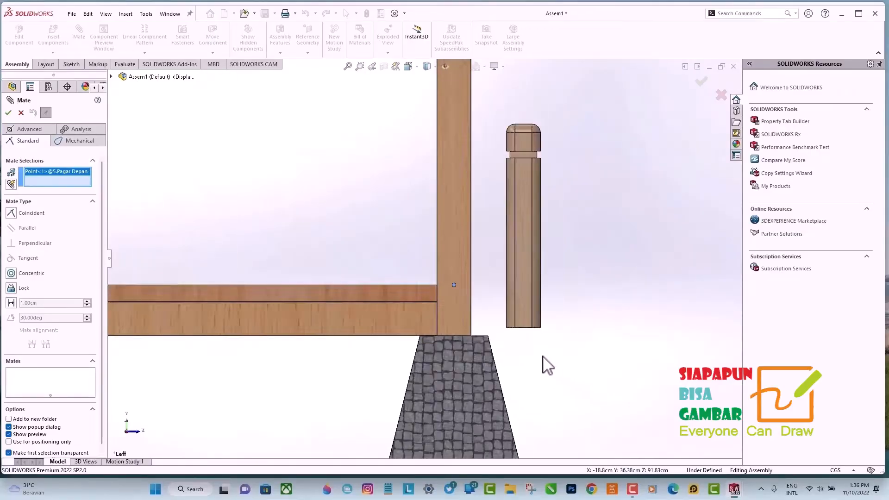
{"action": "scroll", "coordinate": [530, 357], "scroll_direction": "down", "scroll_amount": 1}
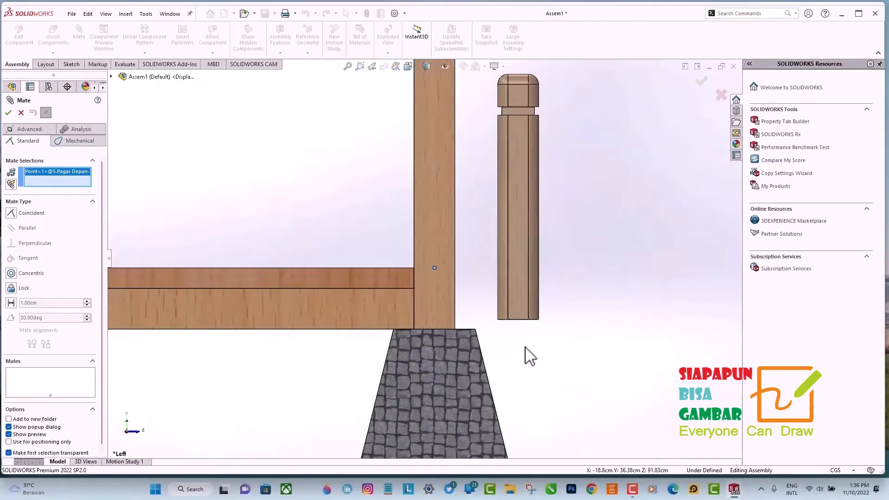
{"action": "left_click", "coordinate": [519, 320]}
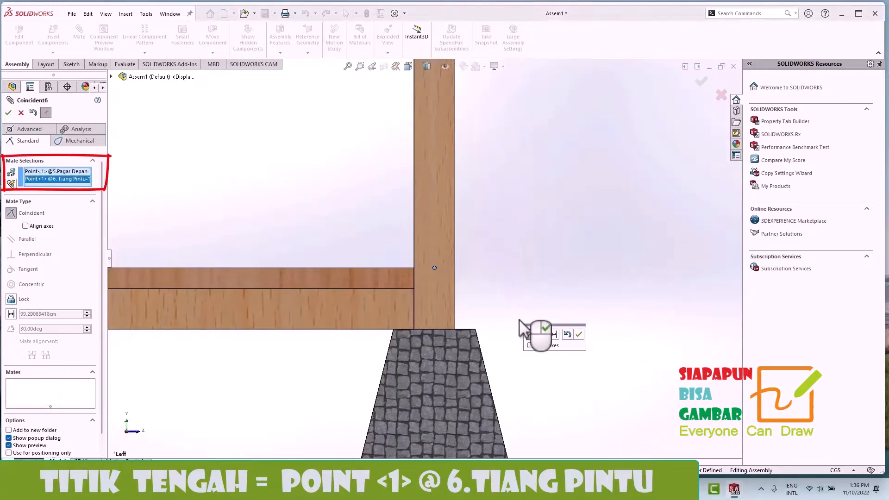
- Check the door post's position from the trimetric and top views, and accept the coincident mate
{"action": "scroll", "coordinate": [519, 319], "scroll_direction": "up", "scroll_amount": 5}
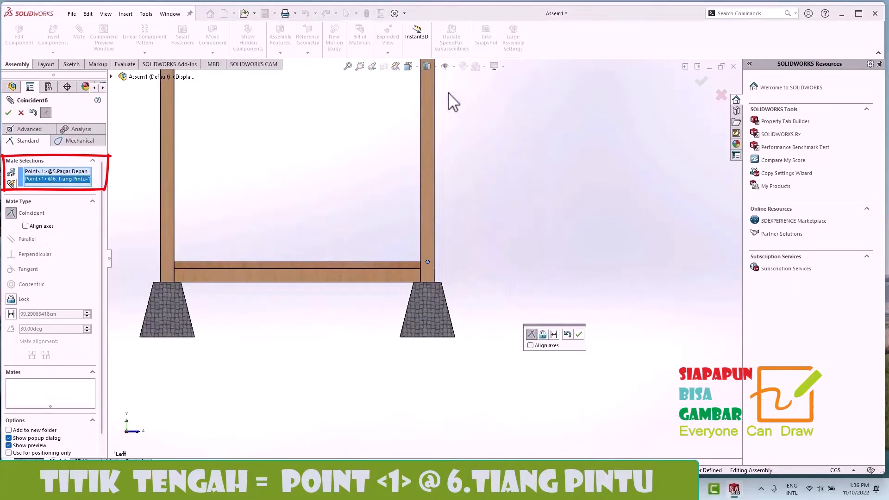
{"action": "left_click", "coordinate": [417, 66]}
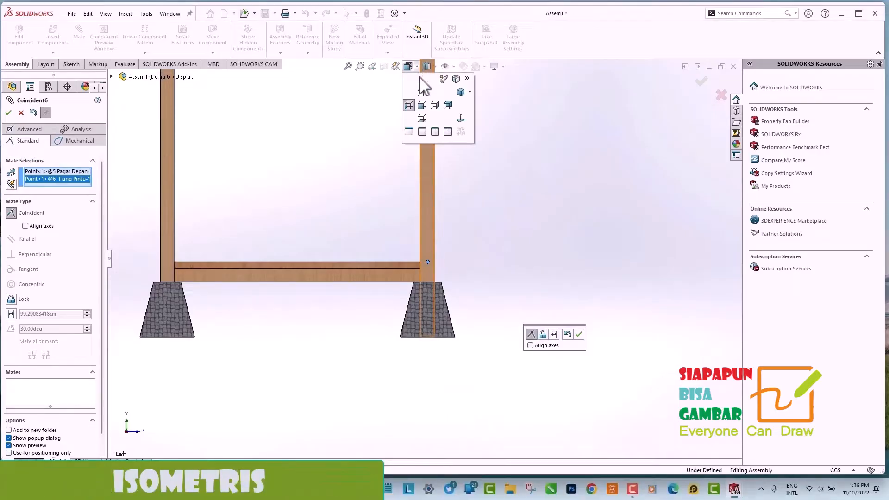
{"action": "left_click", "coordinate": [460, 93]}
{"action": "scroll", "coordinate": [356, 291], "scroll_direction": "down", "scroll_amount": 5}
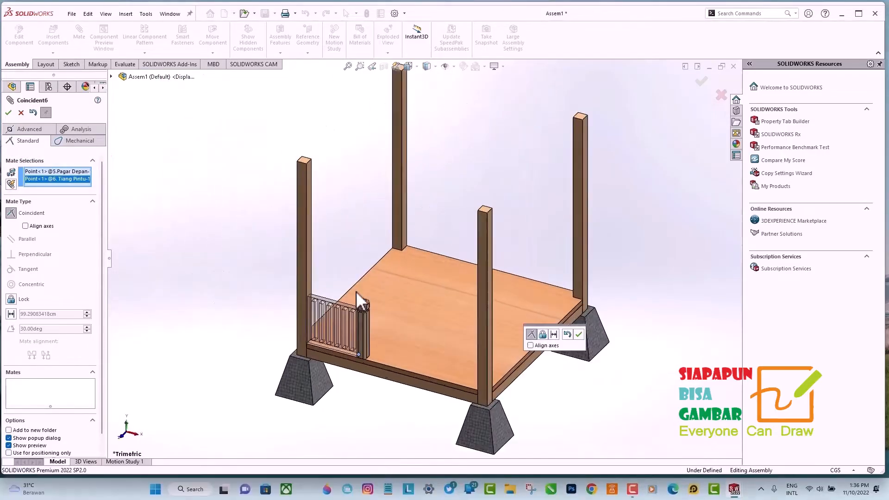
{"action": "left_click", "coordinate": [417, 66]}
{"action": "left_click", "coordinate": [422, 90]}
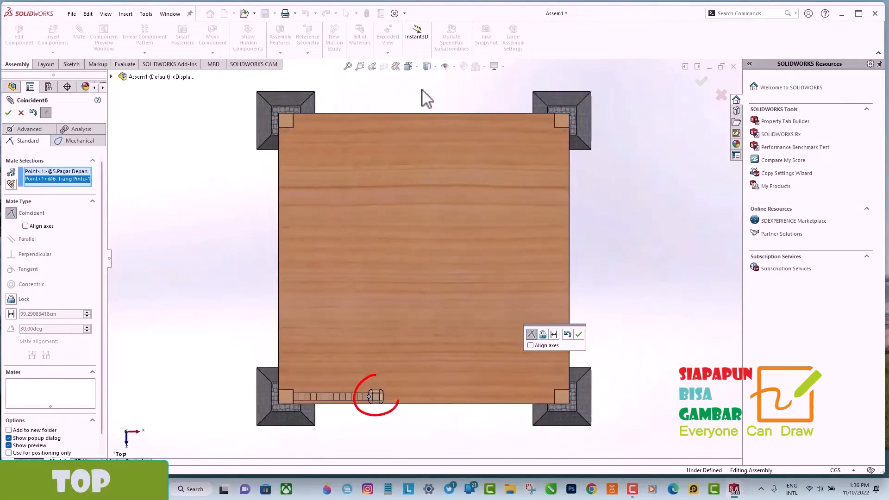
{"action": "left_click", "coordinate": [8, 113]}
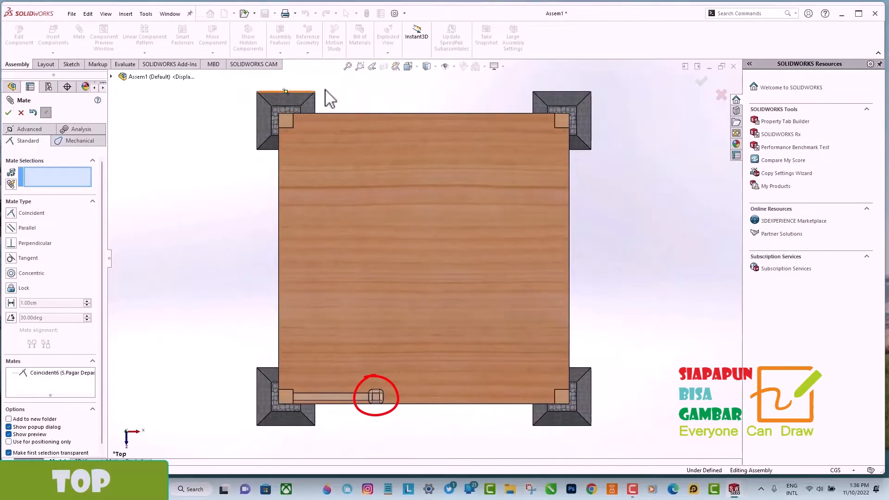
{"action": "left_click", "coordinate": [417, 67]}
{"action": "left_click", "coordinate": [461, 92]}
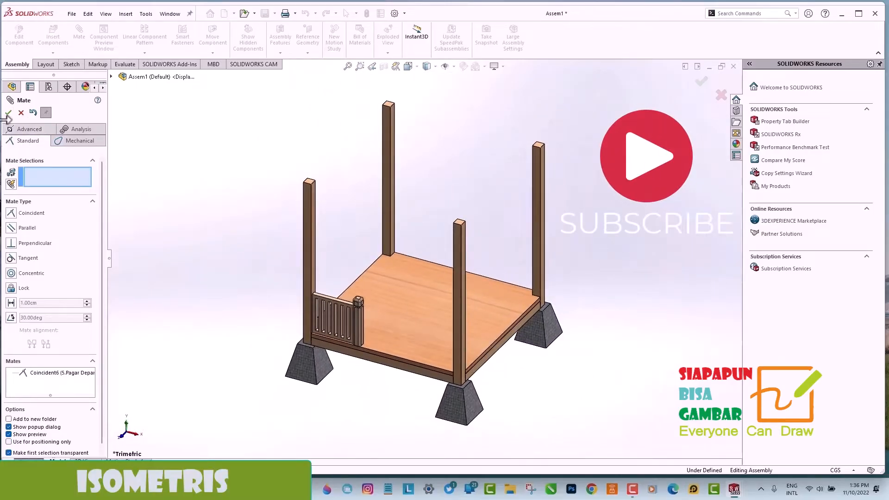
{"action": "left_click", "coordinate": [9, 113]}
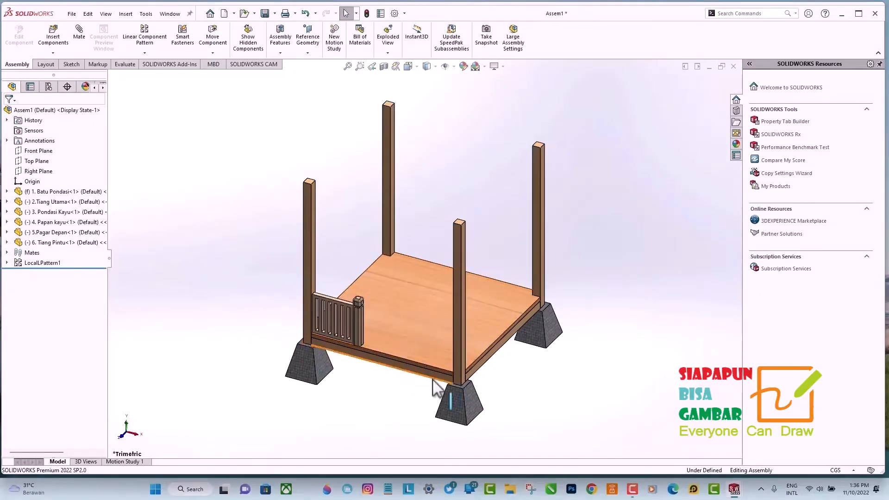
- Start a Mirror Components operation with the Right Plane of 4. Papan kayu as the mirror plane
{"action": "left_click", "coordinate": [144, 52]}
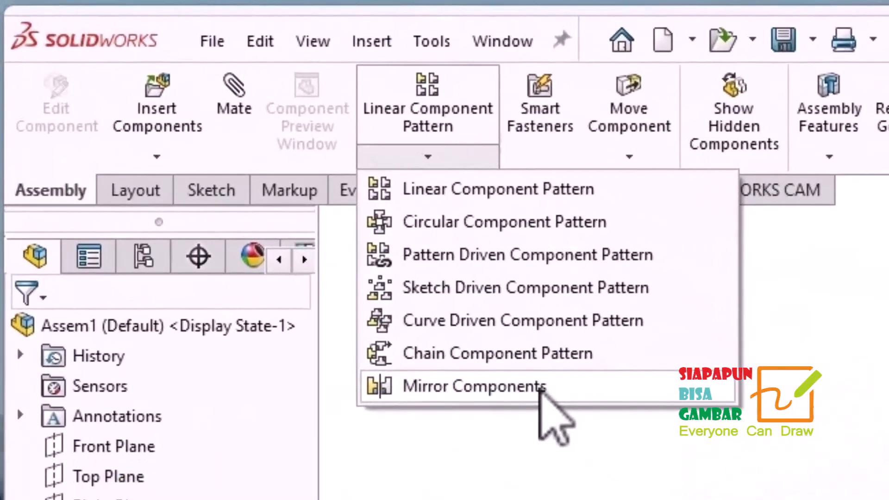
{"action": "left_click", "coordinate": [535, 388]}
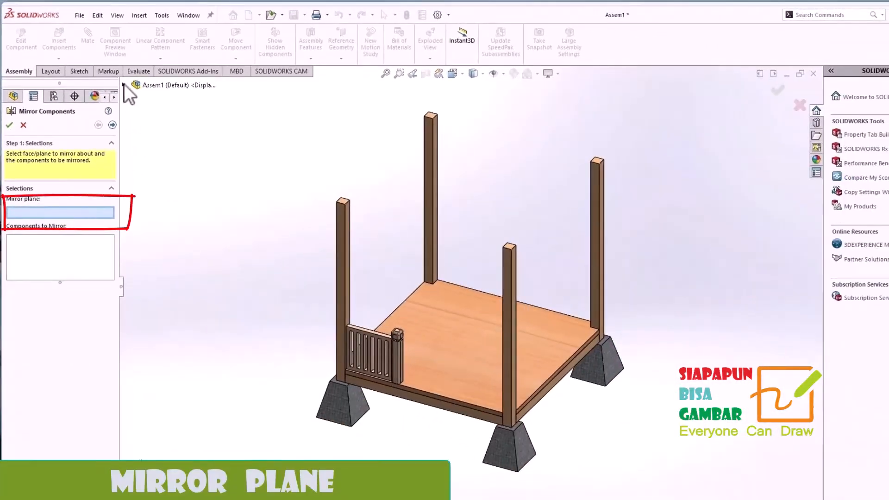
{"action": "left_click", "coordinate": [124, 85]}
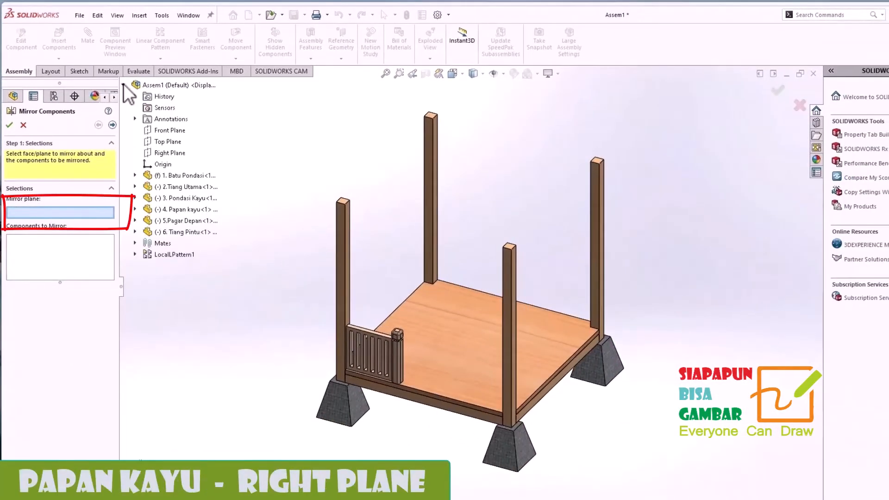
{"action": "left_click", "coordinate": [135, 209]}
{"action": "left_click", "coordinate": [180, 312]}
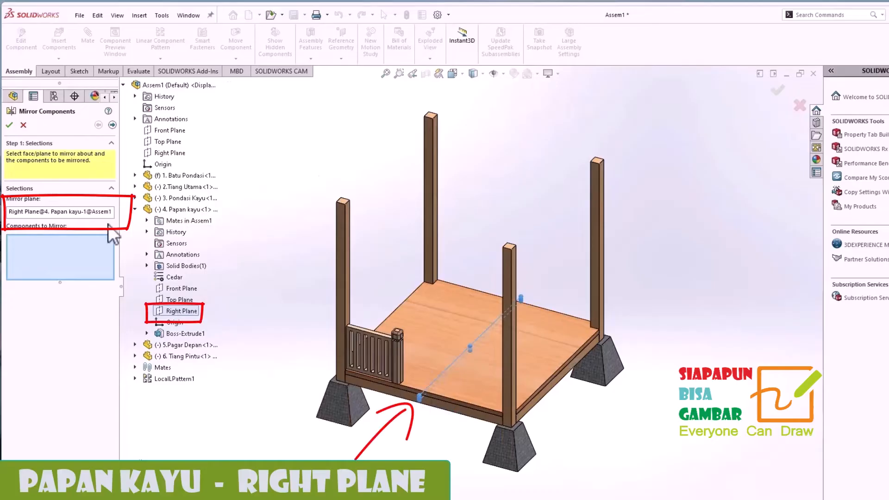
{"action": "left_click", "coordinate": [43, 212]}
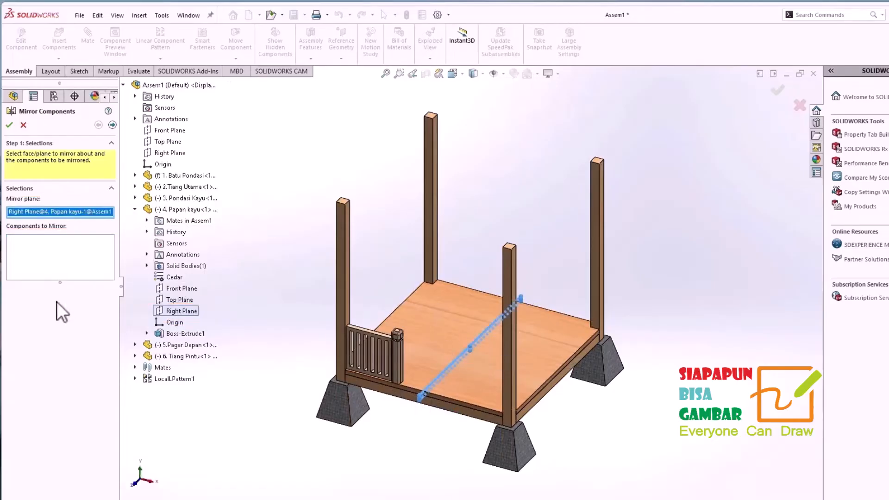
- Mirror 5.Pagar Depan and 6. Tiang Pintu to the other side, and check the copies from the top and trimetric views
{"action": "left_click", "coordinate": [65, 255]}
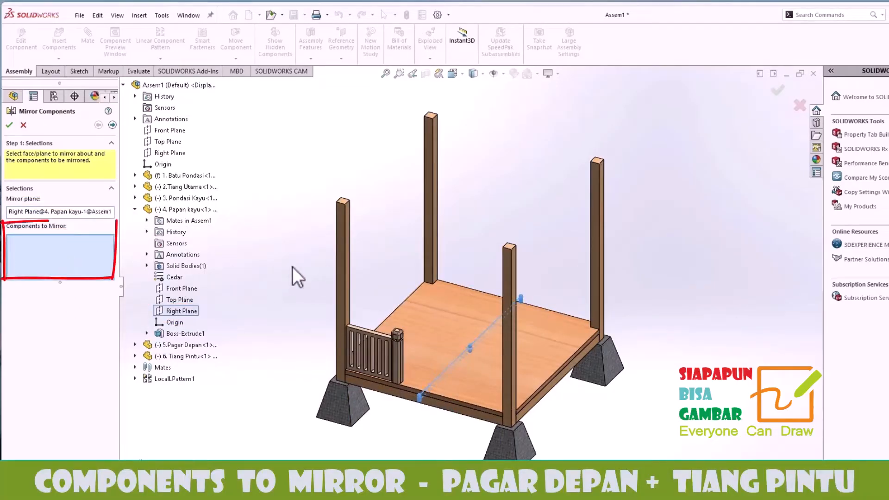
{"action": "left_click", "coordinate": [377, 337]}
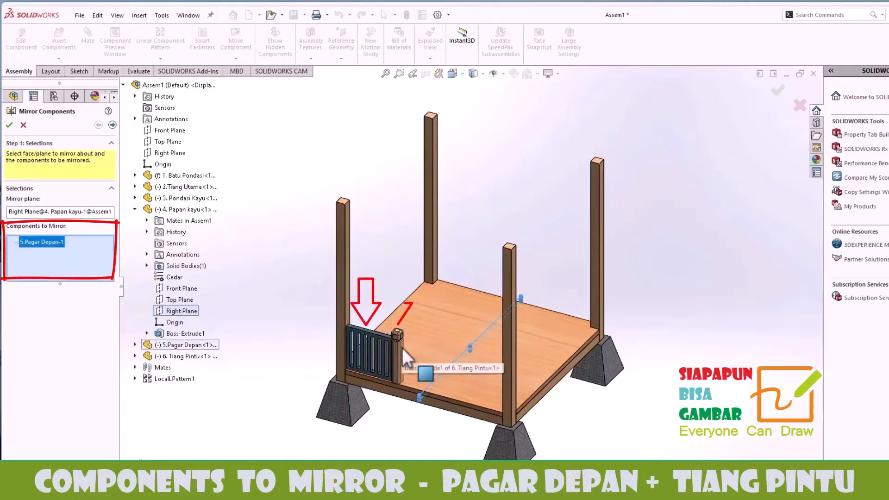
{"action": "left_click", "coordinate": [401, 348]}
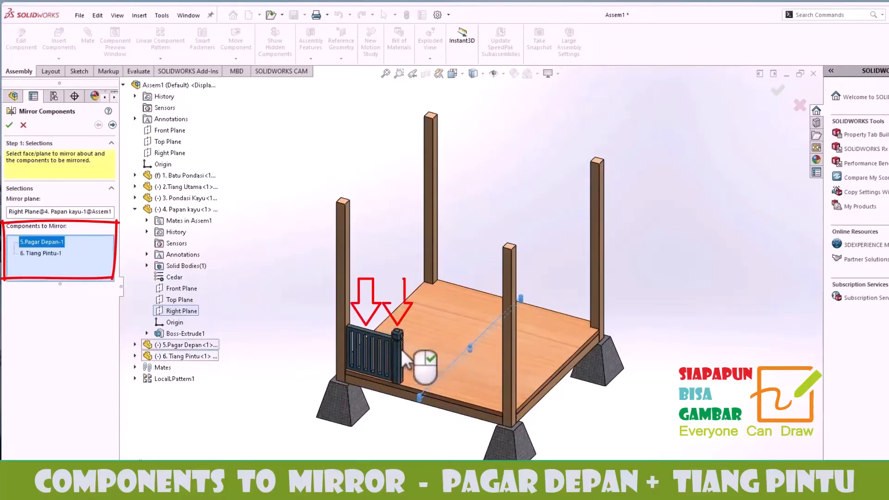
{"action": "left_click", "coordinate": [9, 125]}
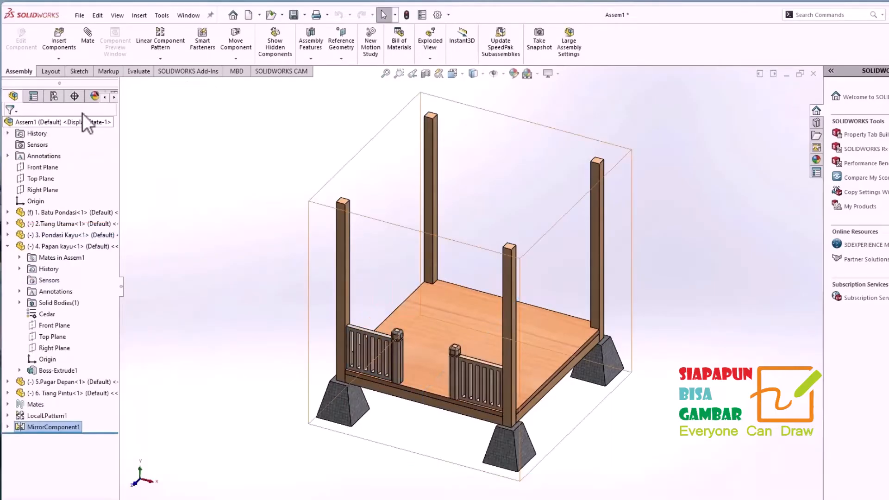
{"action": "left_click", "coordinate": [463, 74]}
{"action": "left_click", "coordinate": [468, 102]}
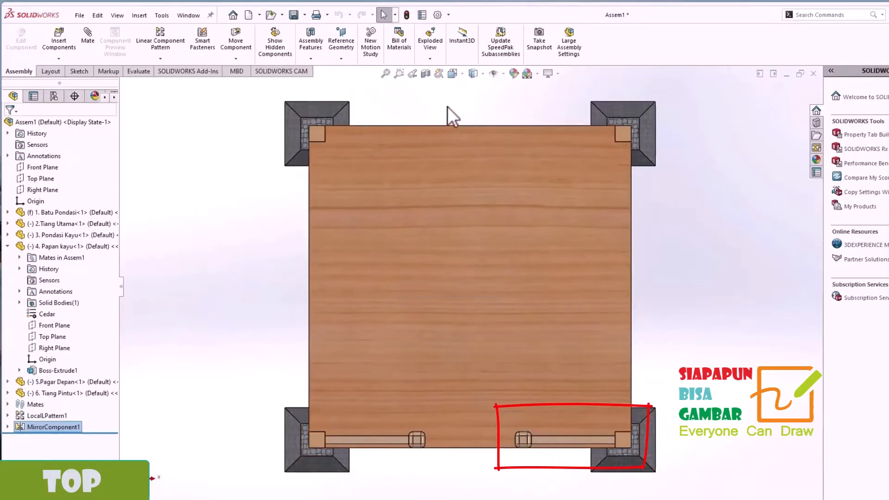
{"action": "left_click", "coordinate": [461, 74]}
{"action": "left_click", "coordinate": [511, 101]}
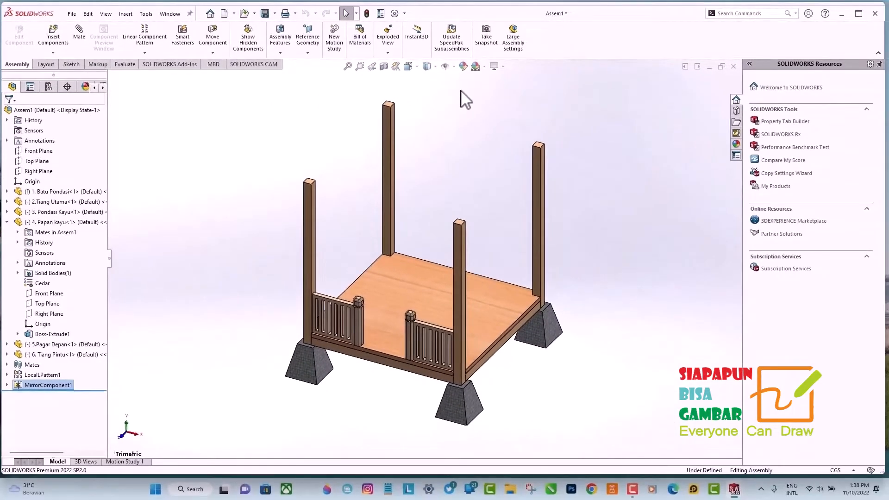
- Insert the 7. Pagar Samping part and place it in free space beyond the rear right main post
{"action": "left_click", "coordinate": [52, 34]}
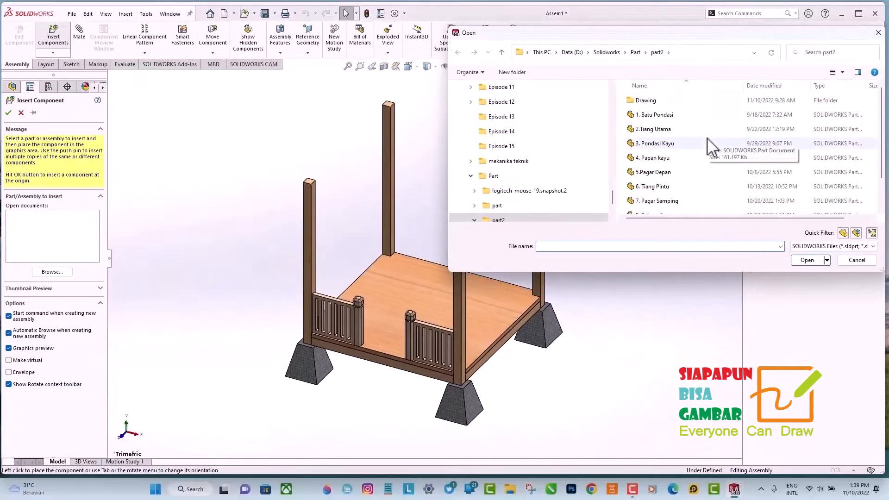
{"action": "left_click", "coordinate": [660, 201]}
{"action": "left_click", "coordinate": [803, 260]}
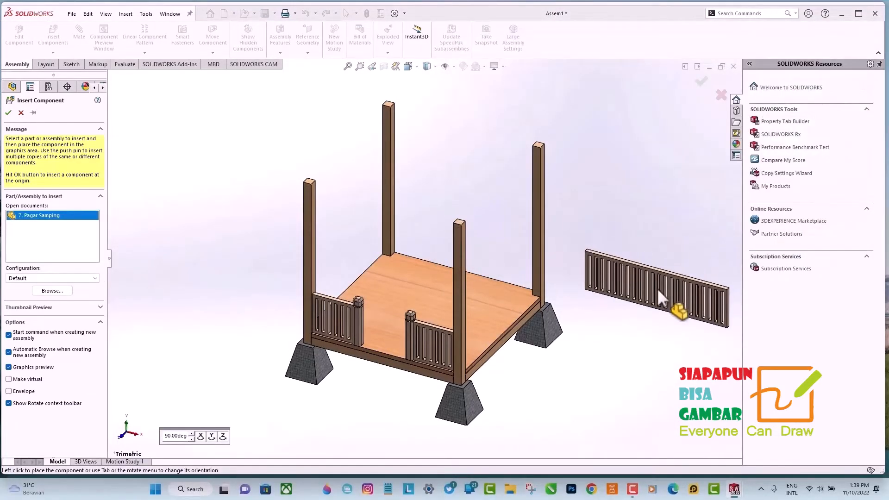
{"action": "left_click", "coordinate": [649, 279]}
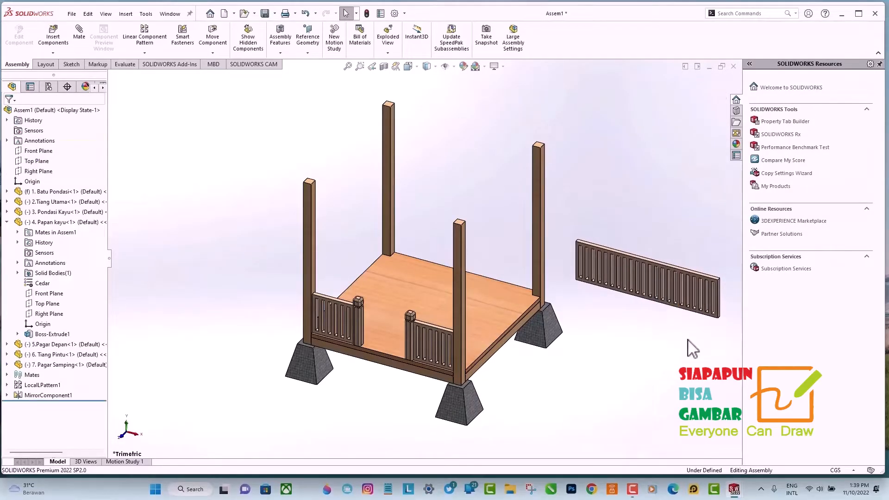
- Start a mate with the midpoint of the floor board's notch edge at the rear left main post as first reference
{"action": "left_click", "coordinate": [79, 37]}
{"action": "scroll", "coordinate": [408, 259], "scroll_direction": "down", "scroll_amount": 10}
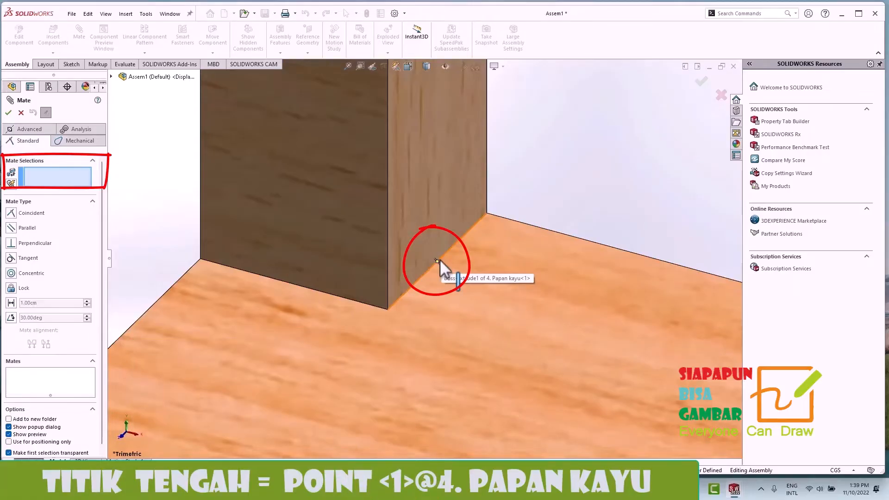
{"action": "left_click", "coordinate": [438, 261]}
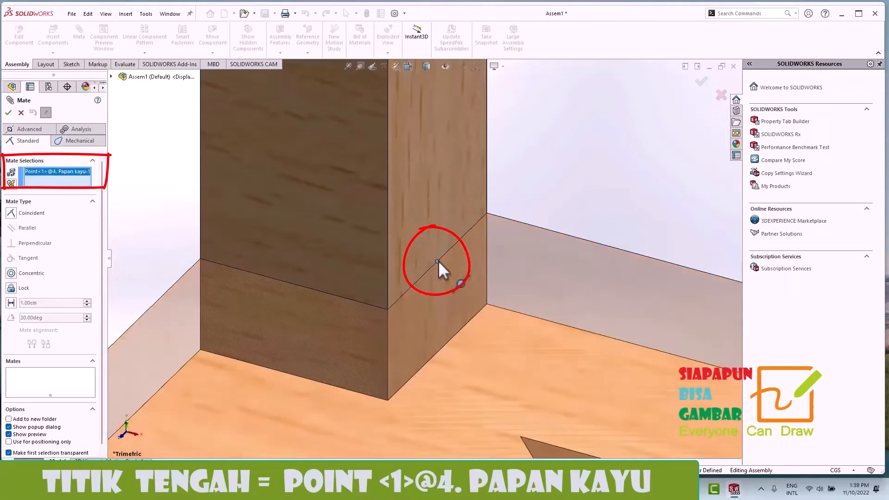
{"action": "scroll", "coordinate": [465, 264], "scroll_direction": "up", "scroll_amount": 12}
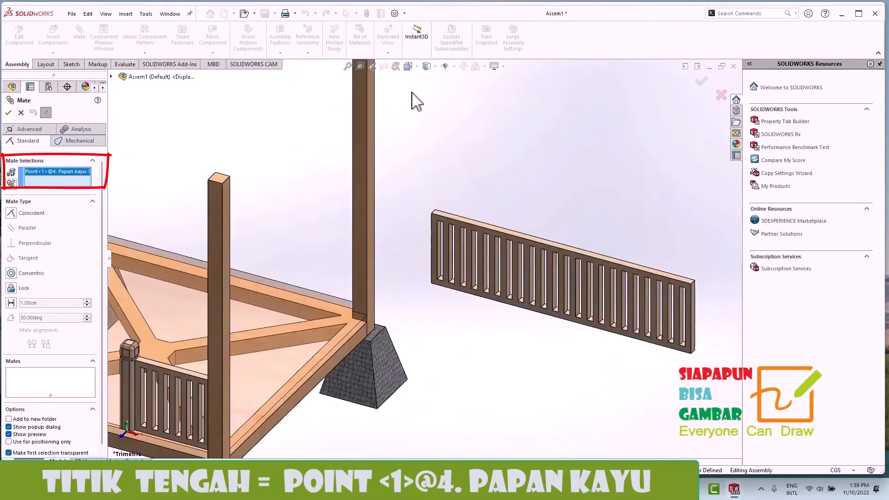
- From the left view, add the midpoint of 7. Pagar Samping's bottom end edge as the second reference of the coincident mate
{"action": "left_click", "coordinate": [417, 67]}
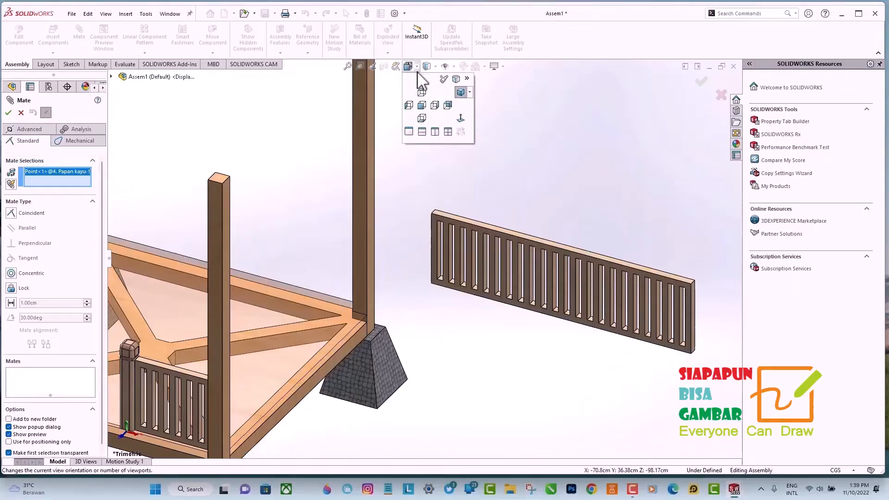
{"action": "left_click", "coordinate": [409, 106]}
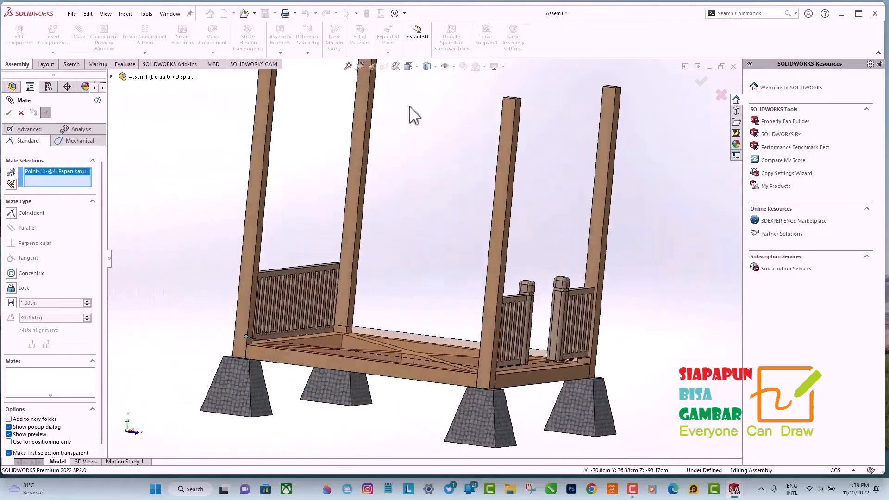
{"action": "scroll", "coordinate": [254, 373], "scroll_direction": "down", "scroll_amount": 2}
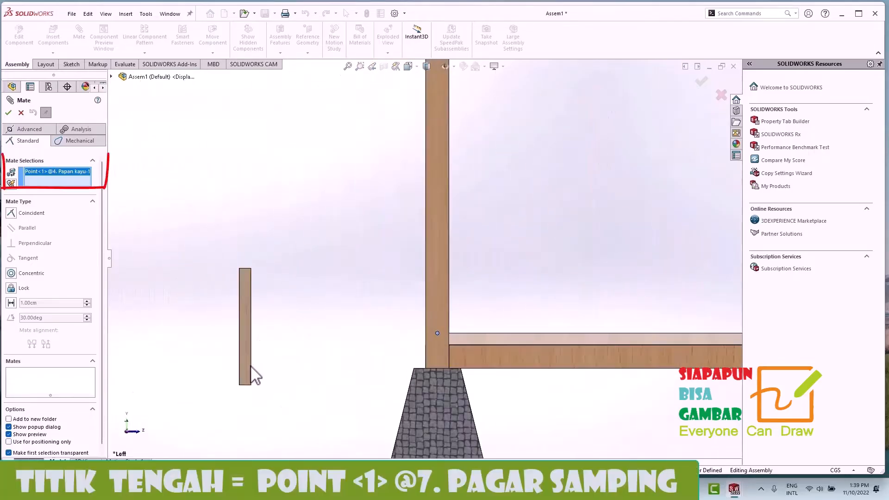
{"action": "scroll", "coordinate": [261, 424], "scroll_direction": "down", "scroll_amount": 2}
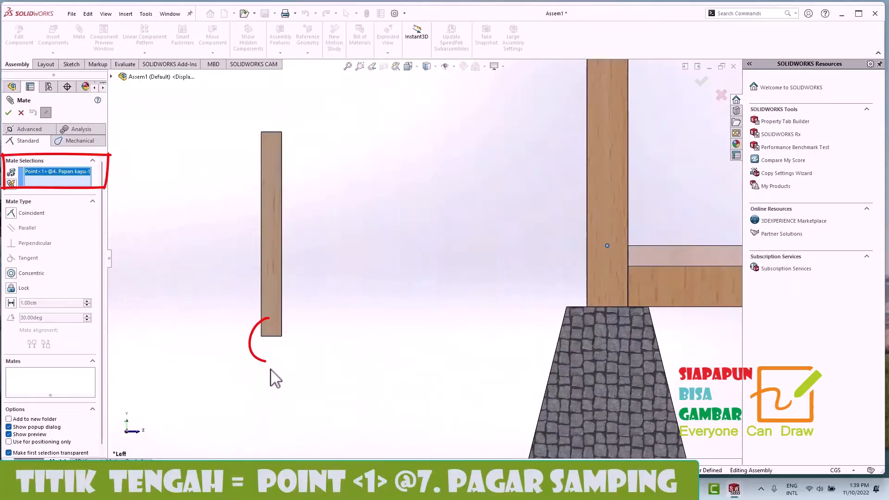
{"action": "left_click", "coordinate": [271, 338]}
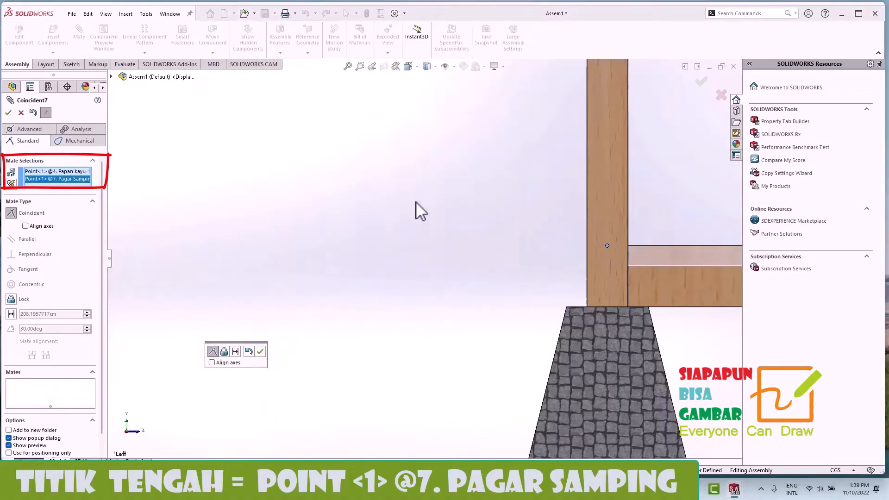
- Check the side fence's position from the trimetric and top views, accept the coincident mate and finish mating
{"action": "scroll", "coordinate": [416, 204], "scroll_direction": "up", "scroll_amount": 5}
{"action": "left_click", "coordinate": [426, 66]}
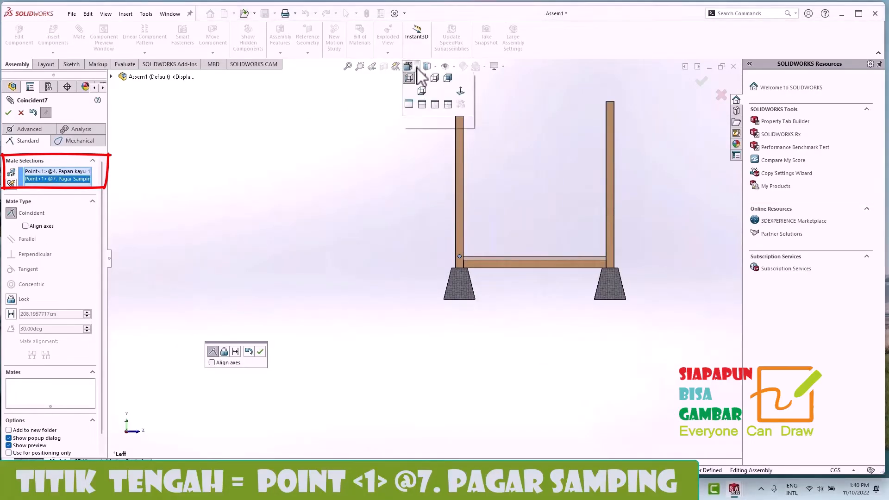
{"action": "left_click", "coordinate": [461, 94]}
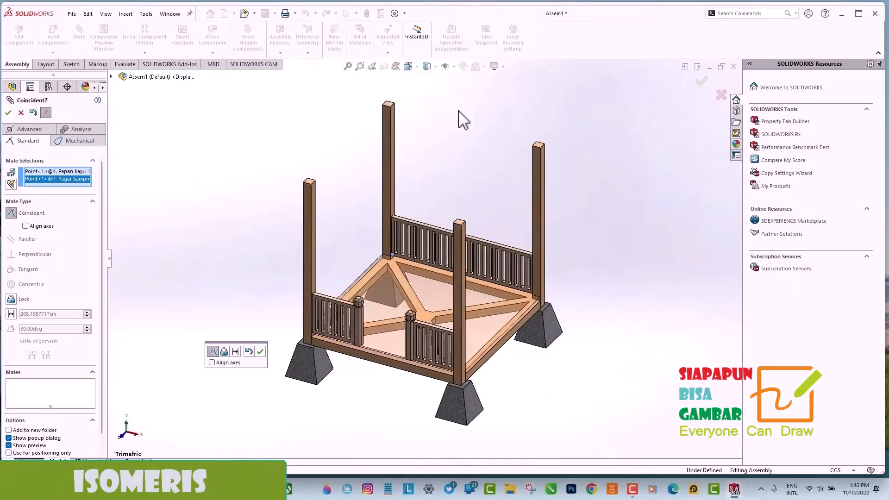
{"action": "left_click", "coordinate": [427, 67]}
{"action": "left_click", "coordinate": [426, 98]}
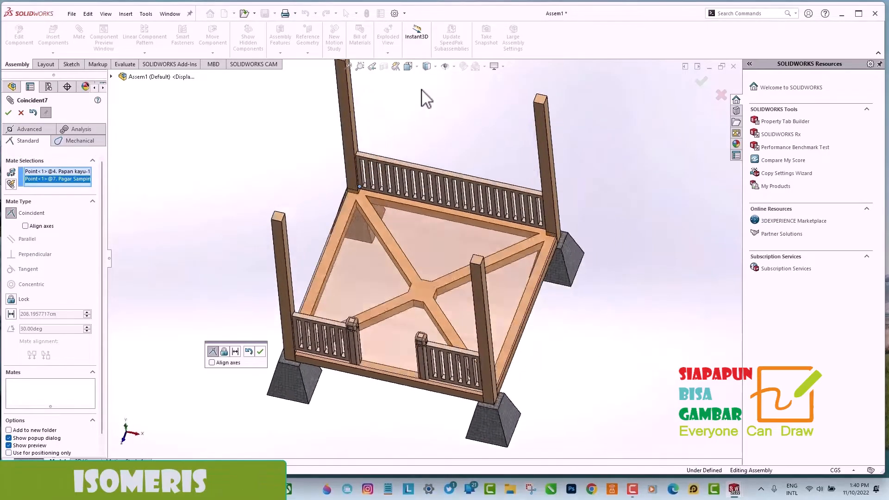
{"action": "left_click", "coordinate": [9, 112]}
{"action": "left_click", "coordinate": [435, 69]}
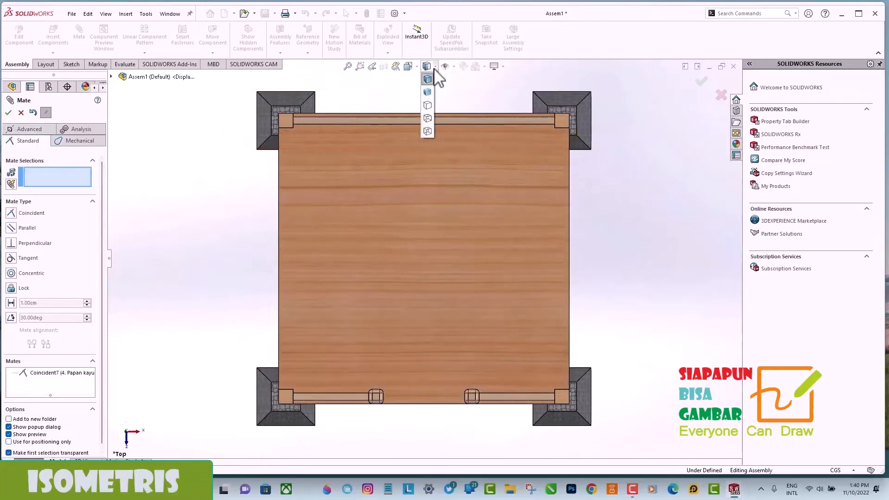
{"action": "left_click", "coordinate": [416, 68]}
{"action": "left_click", "coordinate": [461, 94]}
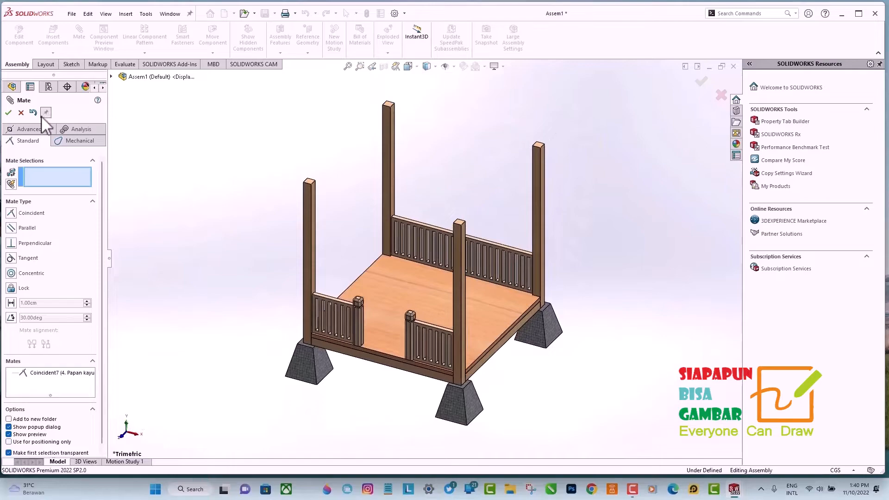
{"action": "left_click", "coordinate": [8, 113]}
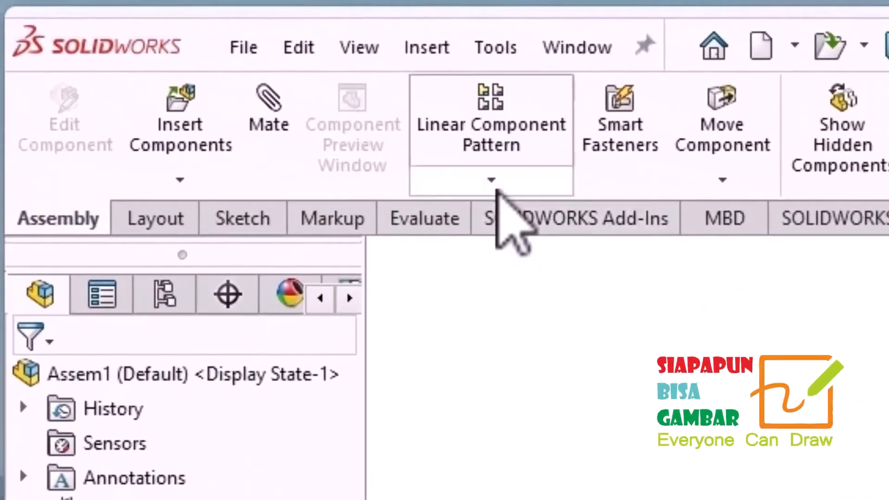
- Start a Circular Component Pattern of 7. Pagar Samping around the top face of 4. Papan kayu
{"action": "left_click", "coordinate": [497, 192]}
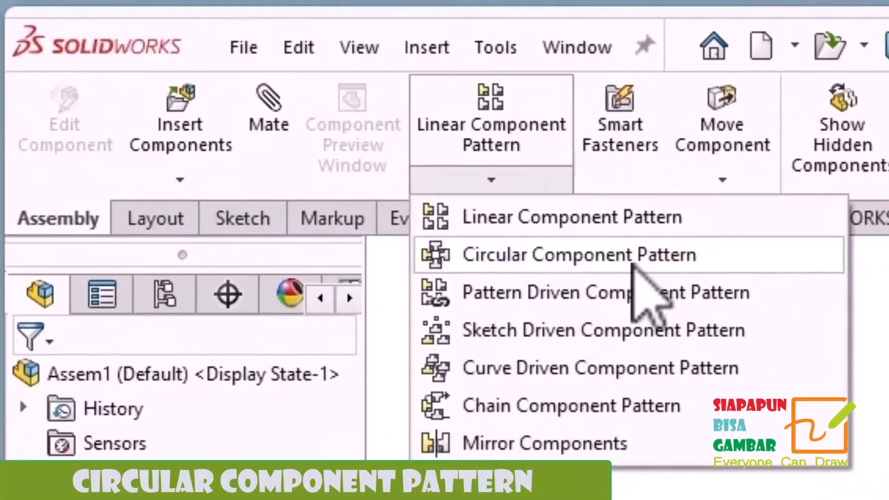
{"action": "left_click", "coordinate": [633, 265]}
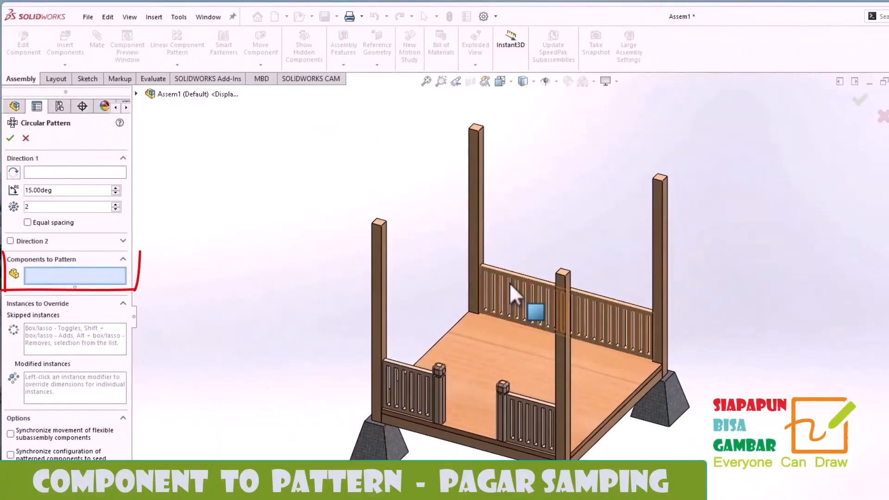
{"action": "left_click", "coordinate": [510, 286]}
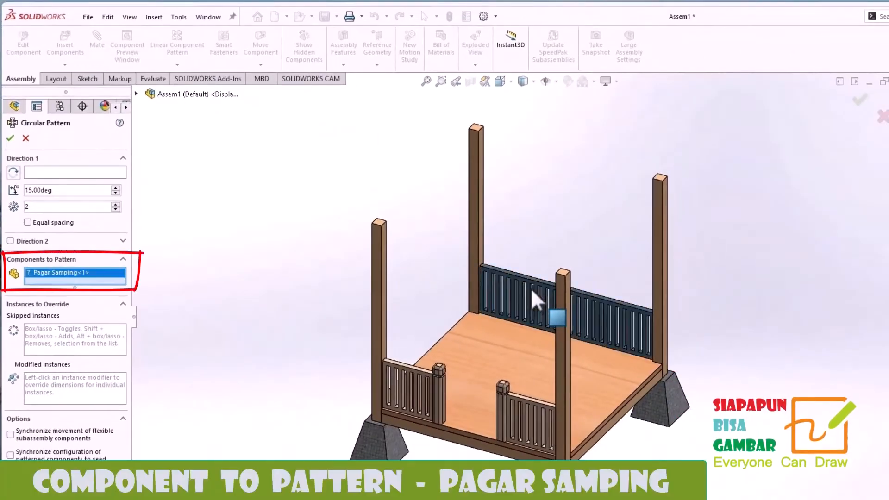
{"action": "left_click", "coordinate": [51, 172]}
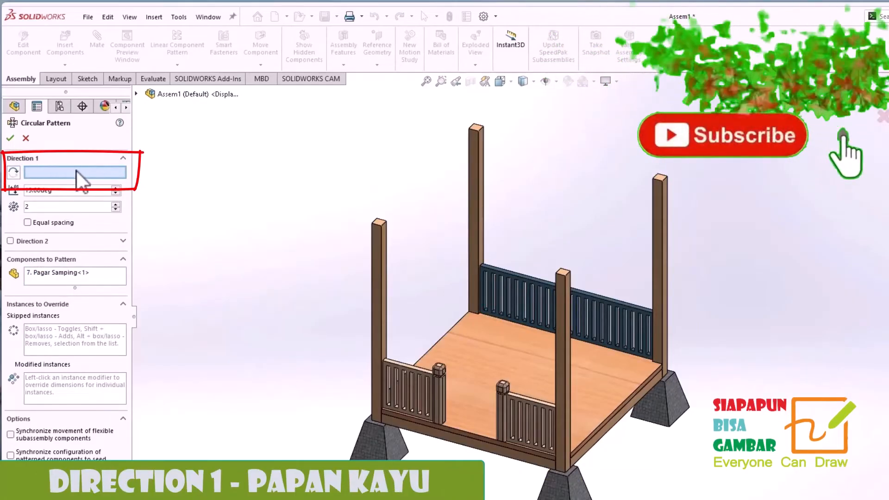
{"action": "left_click", "coordinate": [535, 368]}
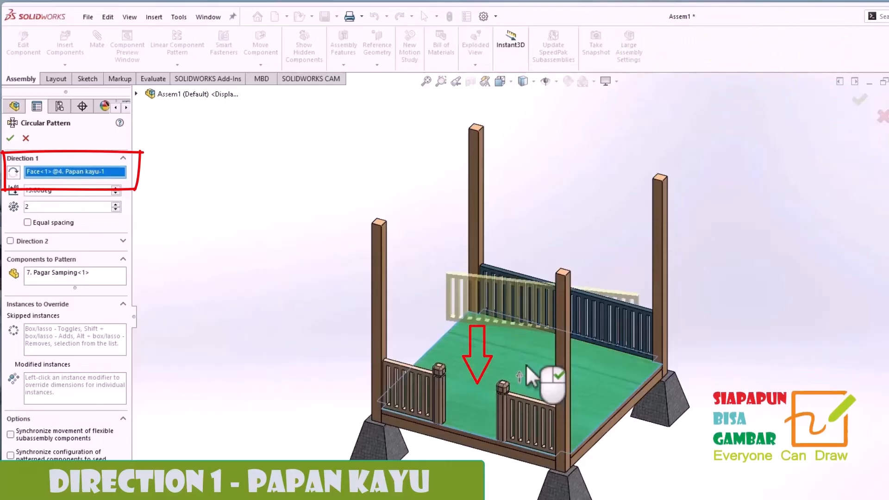
- Set the circular pattern's angle to 90 degrees and create the side fence copy between the left main posts
{"action": "left_click", "coordinate": [64, 190]}
{"action": "key", "text": "BackSpace"}
{"action": "key", "text": "BackSpace"}
{"action": "key", "text": "BackSpace"}
{"action": "key", "text": "BackSpace"}
{"action": "key", "text": "BackSpace"}
{"action": "key", "text": "BackSpace"}
{"action": "key", "text": "BackSpace"}
{"action": "key", "text": "BackSpace"}
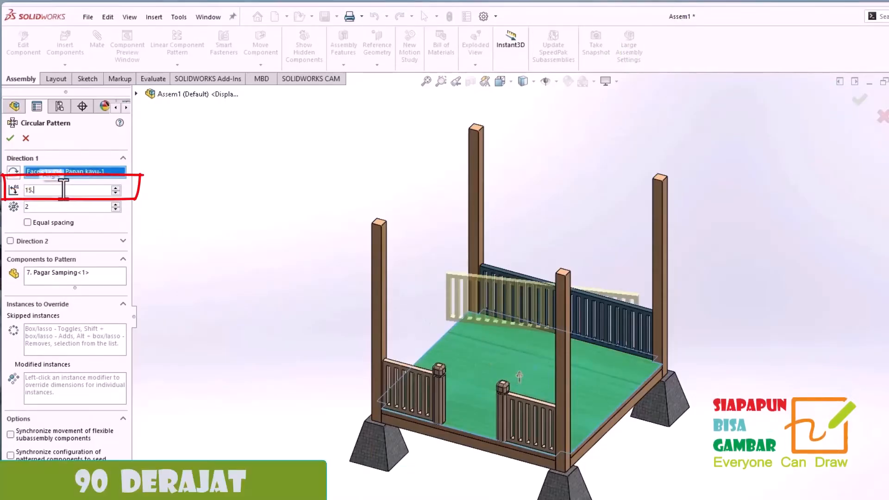
{"action": "type", "text": "90"}
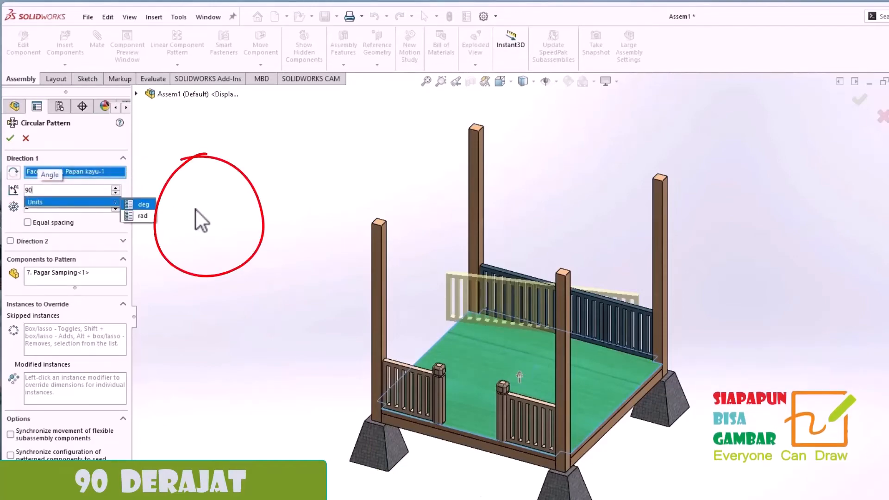
{"action": "key", "text": "Return"}
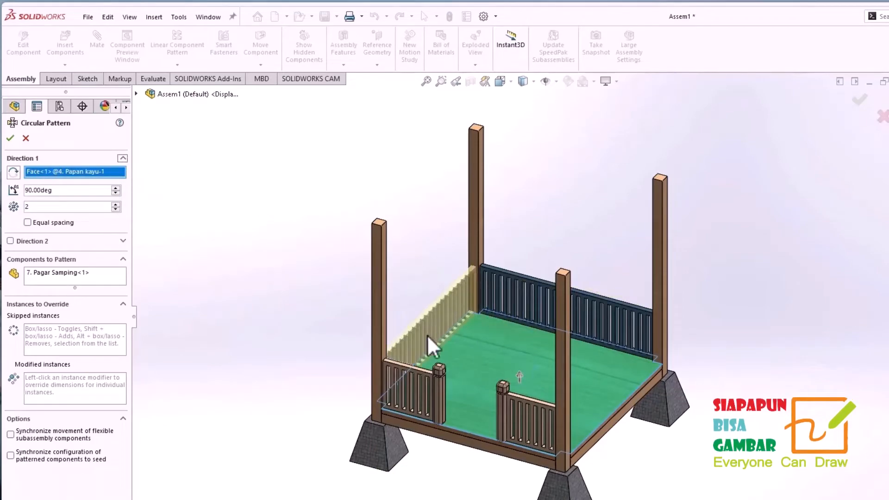
{"action": "left_click", "coordinate": [10, 138]}
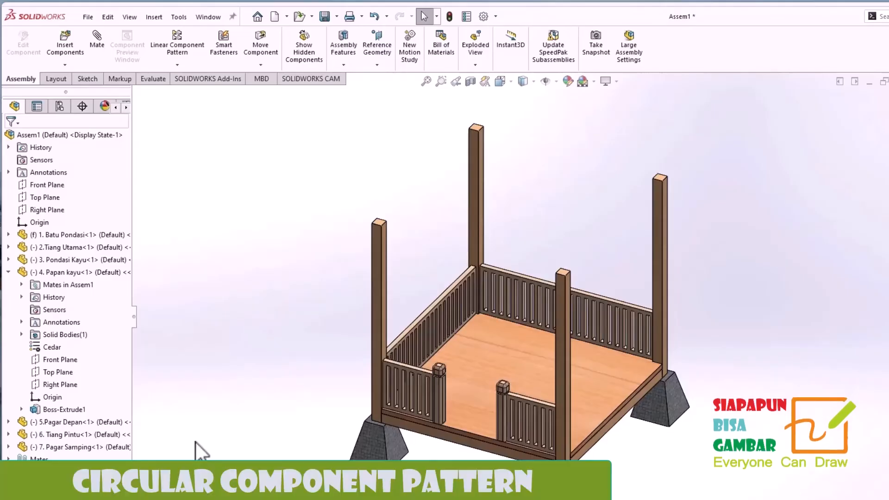
- Set up a second Circular Component Pattern of 7. Pagar Samping at 270 degrees around the top face of 4. Papan kayu
{"action": "left_click", "coordinate": [177, 64]}
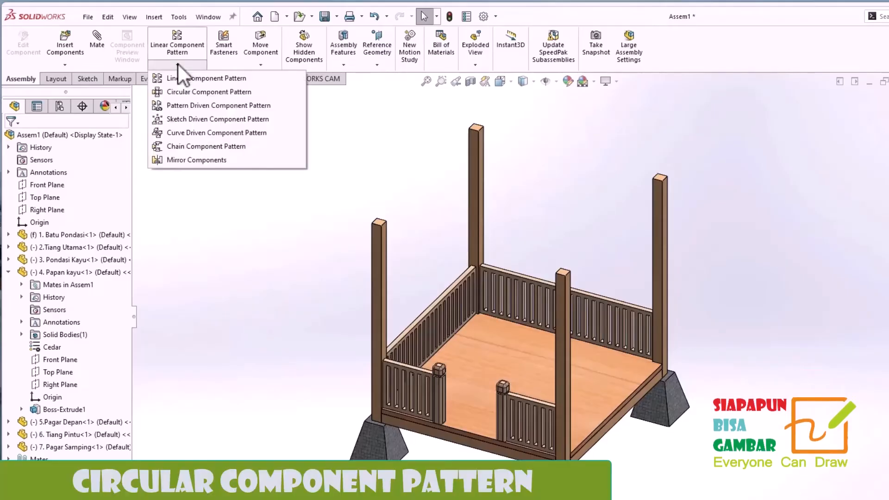
{"action": "left_click", "coordinate": [226, 93]}
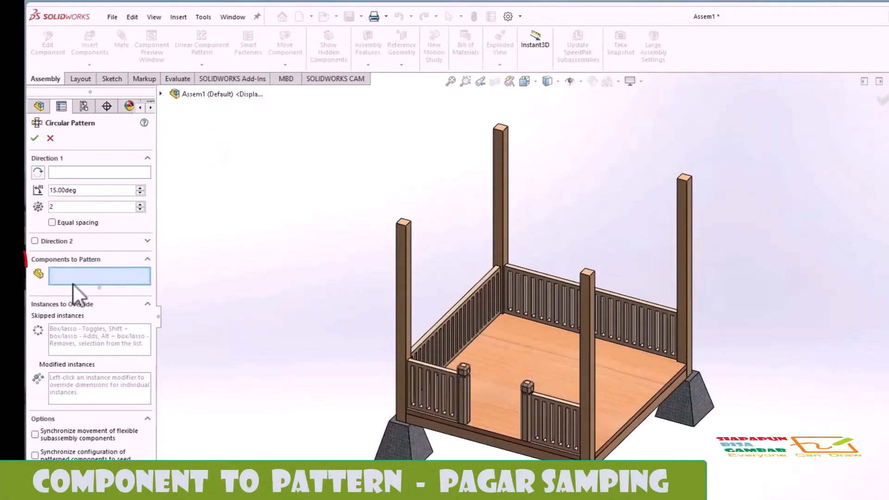
{"action": "left_click", "coordinate": [560, 294]}
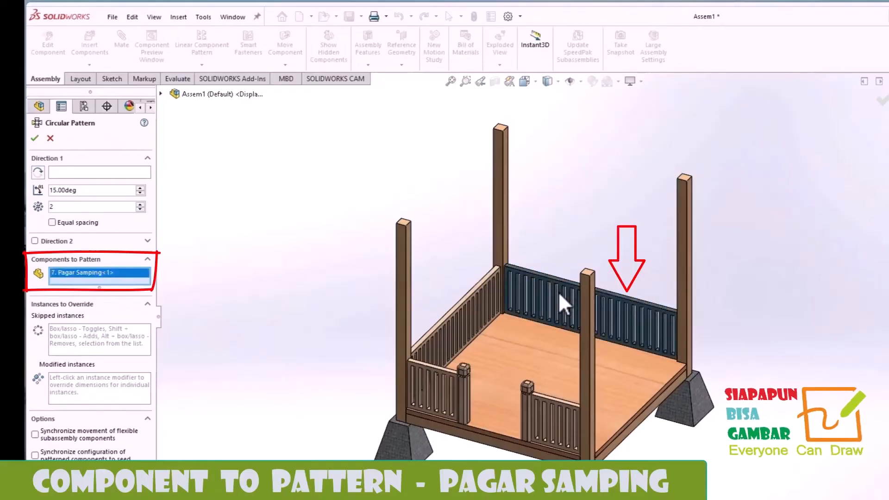
{"action": "double_click", "coordinate": [65, 190]}
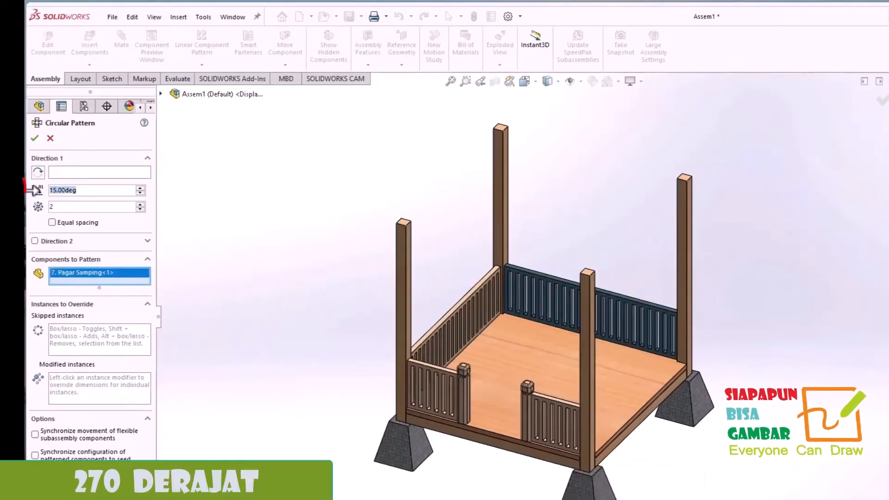
{"action": "type", "text": "270"}
{"action": "key", "text": "Return"}
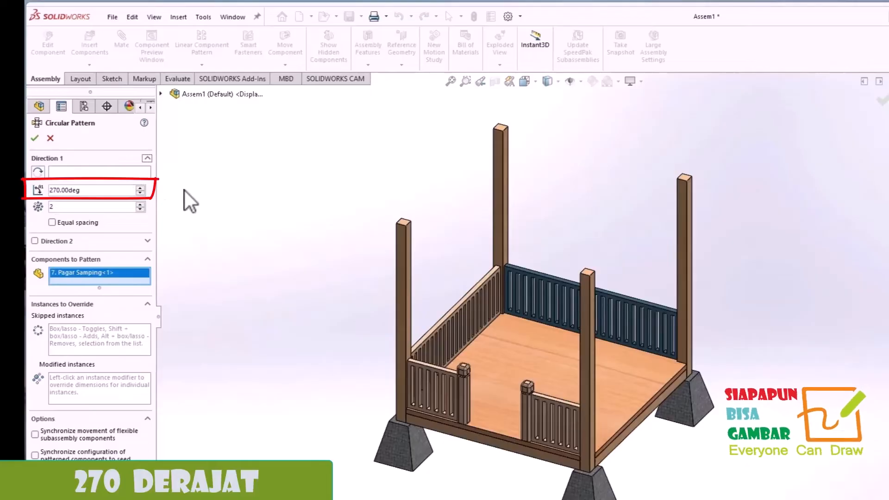
{"action": "left_click", "coordinate": [91, 173]}
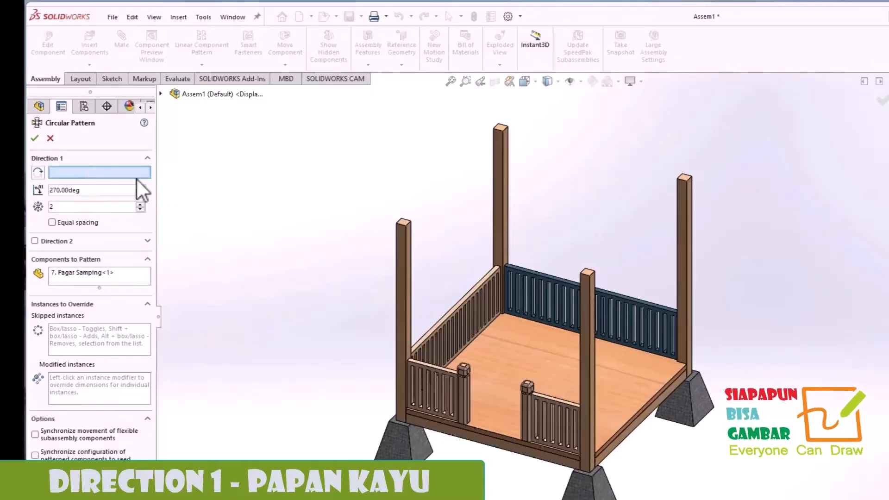
{"action": "left_click", "coordinate": [543, 360]}
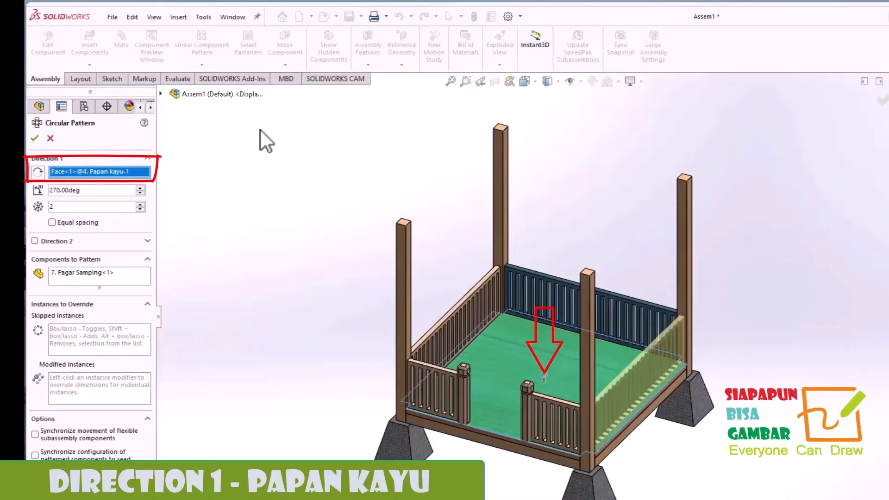
- Check the right side fence preview from the top view, accept the circular pattern and return to the trimetric view
{"action": "left_click", "coordinate": [537, 83]}
{"action": "left_click", "coordinate": [546, 115]}
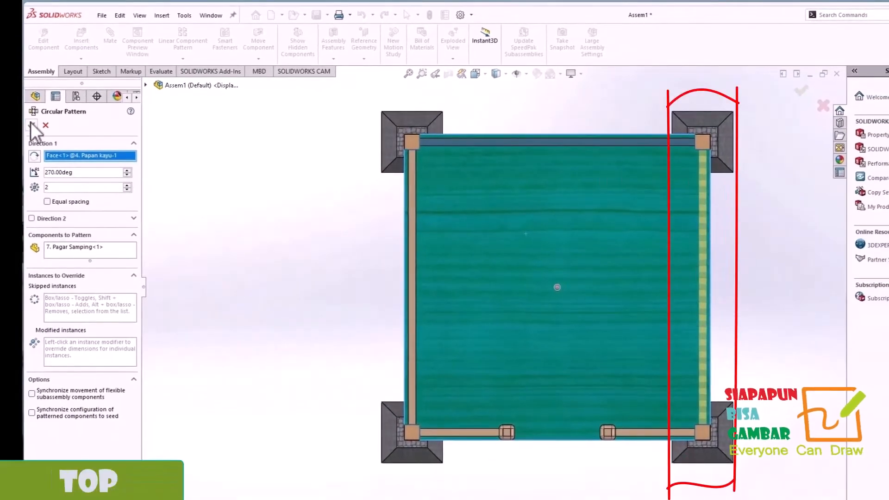
{"action": "left_click", "coordinate": [31, 125]}
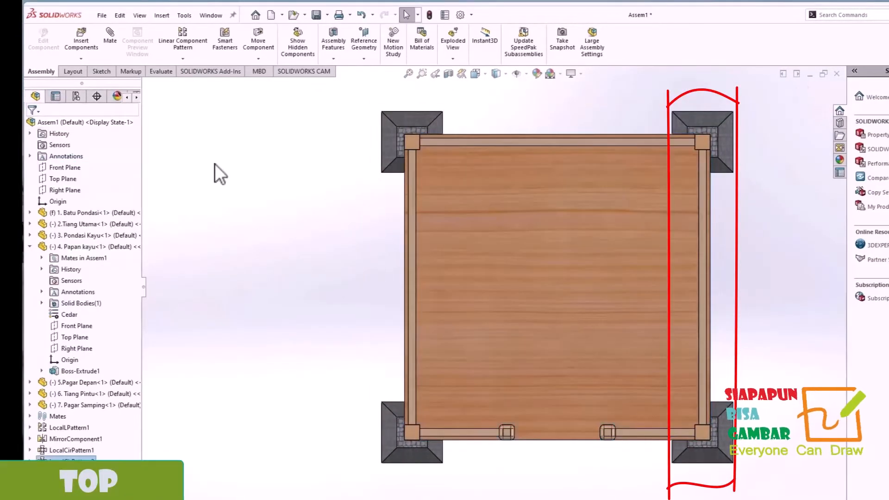
{"action": "left_click", "coordinate": [485, 74]}
{"action": "left_click", "coordinate": [534, 102]}
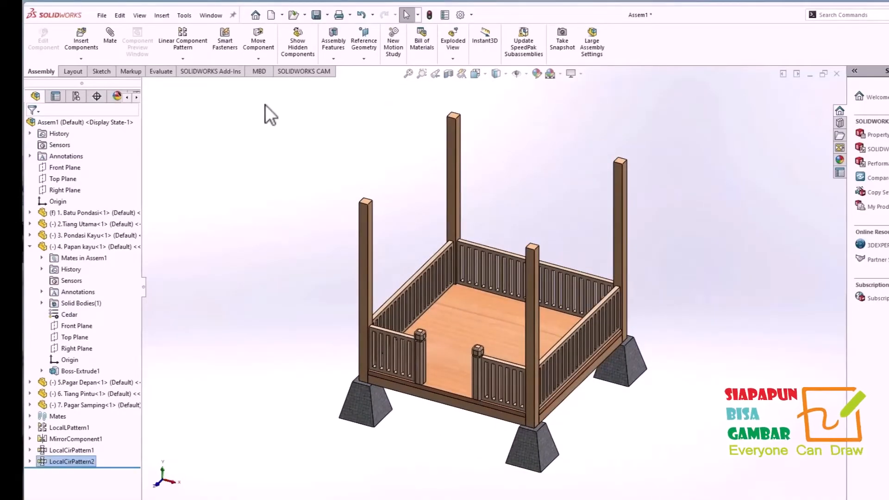
- Insert the part 8. Palang Kayu from the part2 folder and place it above the rear main posts
{"action": "left_click", "coordinate": [81, 40]}
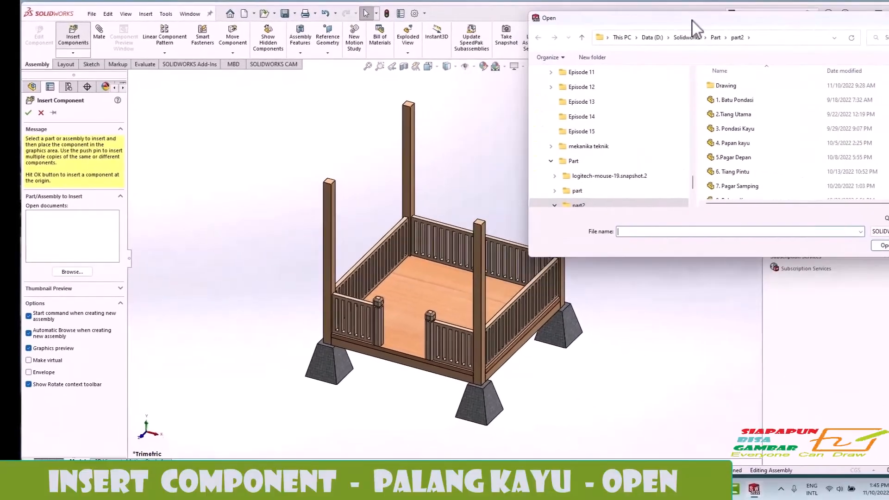
{"action": "left_click_drag", "start_coordinate": [692, 20], "coordinate": [631, 20]}
{"action": "left_click", "coordinate": [681, 192]}
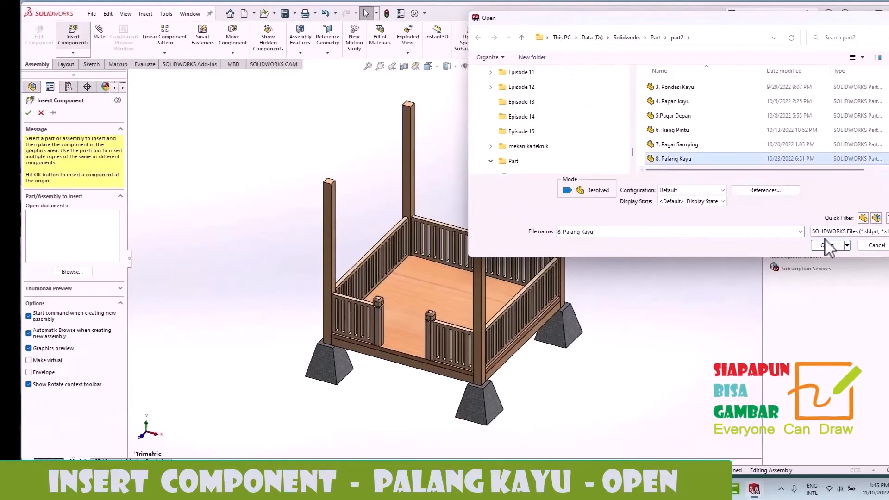
{"action": "left_click", "coordinate": [826, 243]}
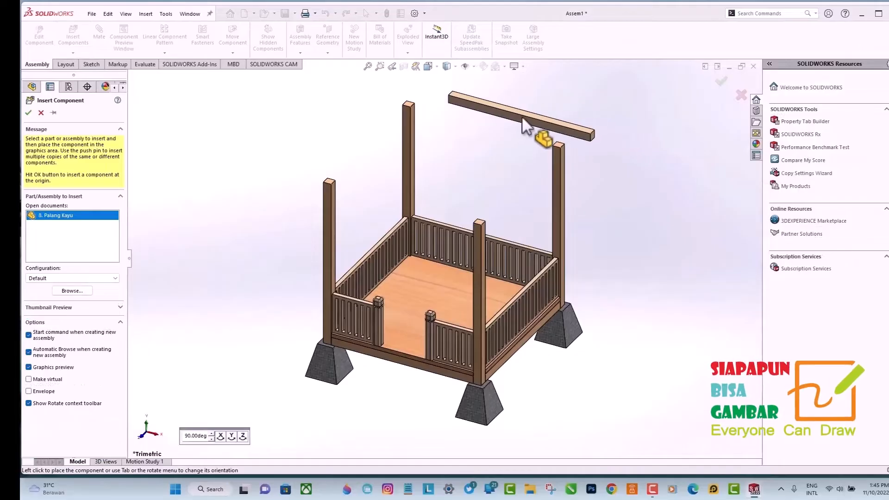
{"action": "left_click", "coordinate": [522, 116]}
- Mate the top edge midpoint of the 8. Palang Kayu crossbar's end coincident with the inner top edge midpoint of the rear-left main post
{"action": "scroll", "coordinate": [452, 126], "scroll_direction": "down", "scroll_amount": 3}
{"action": "left_click", "coordinate": [100, 38]}
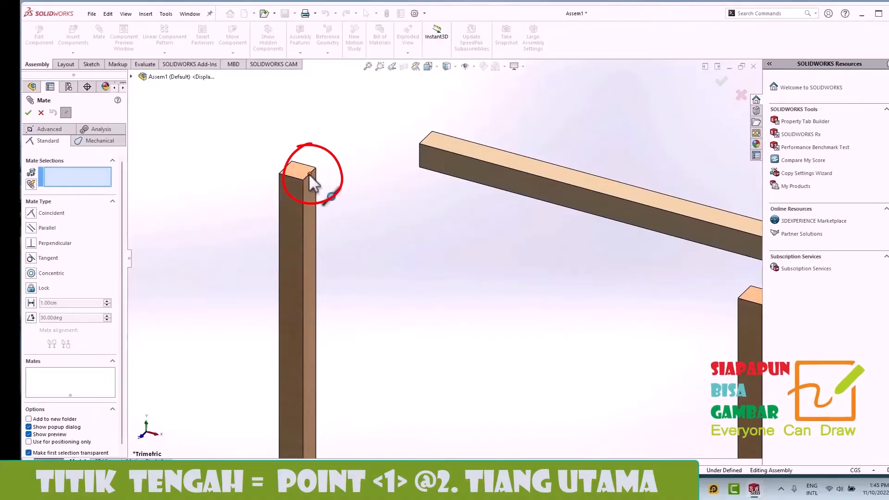
{"action": "left_click", "coordinate": [310, 174]}
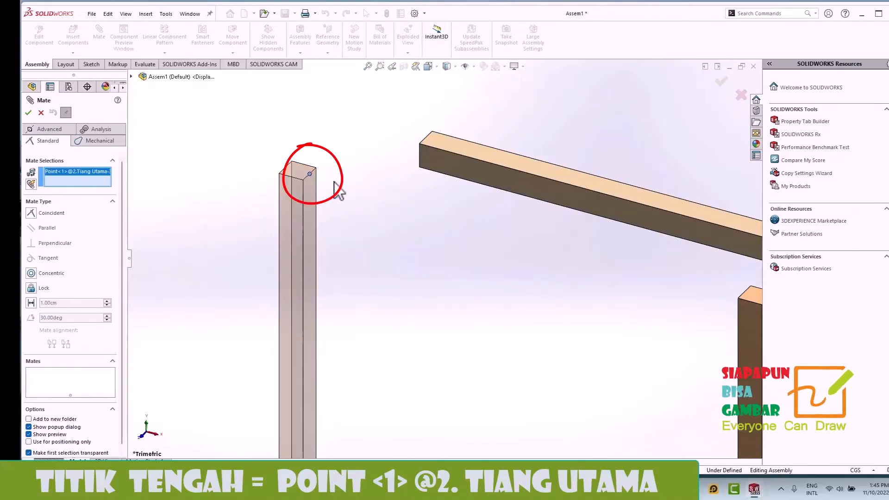
{"action": "left_click", "coordinate": [427, 137]}
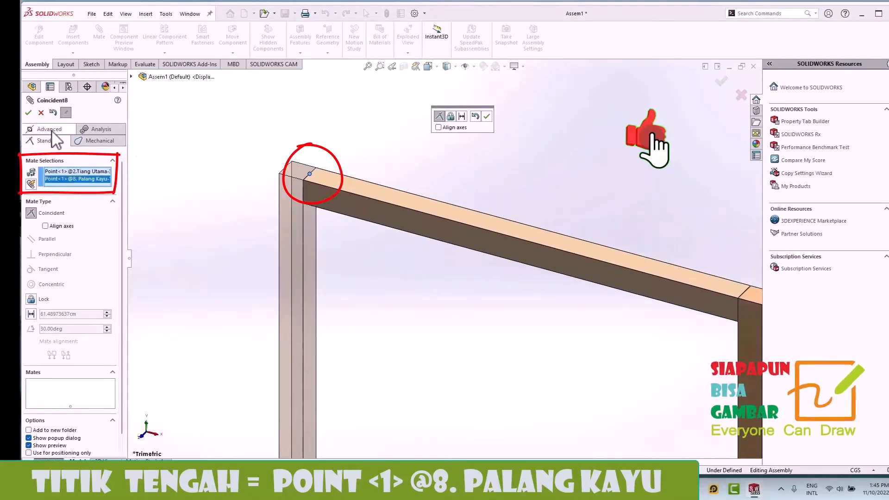
{"action": "left_click", "coordinate": [29, 112]}
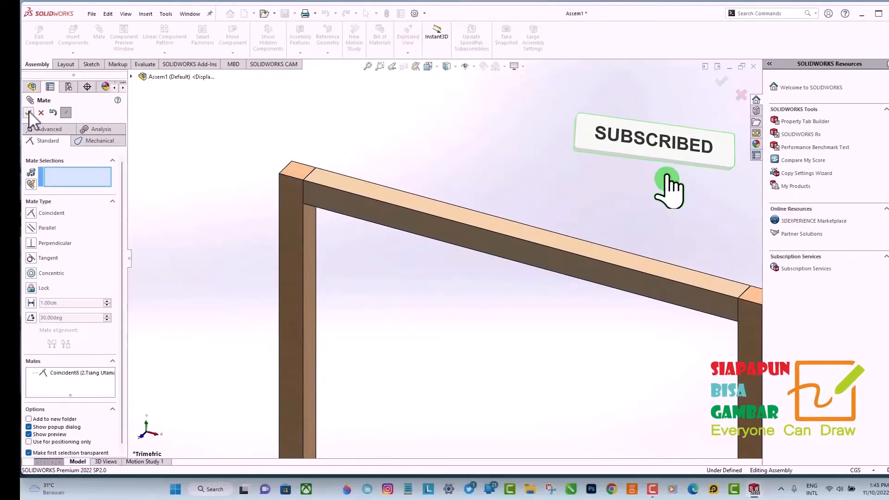
{"action": "left_click", "coordinate": [29, 114]}
- Start a Circular Component Pattern with the rear crossbar 8. Palang Kayu as the component to pattern
{"action": "scroll", "coordinate": [407, 136], "scroll_direction": "up", "scroll_amount": 2}
{"action": "scroll", "coordinate": [407, 136], "scroll_direction": "up", "scroll_amount": 3}
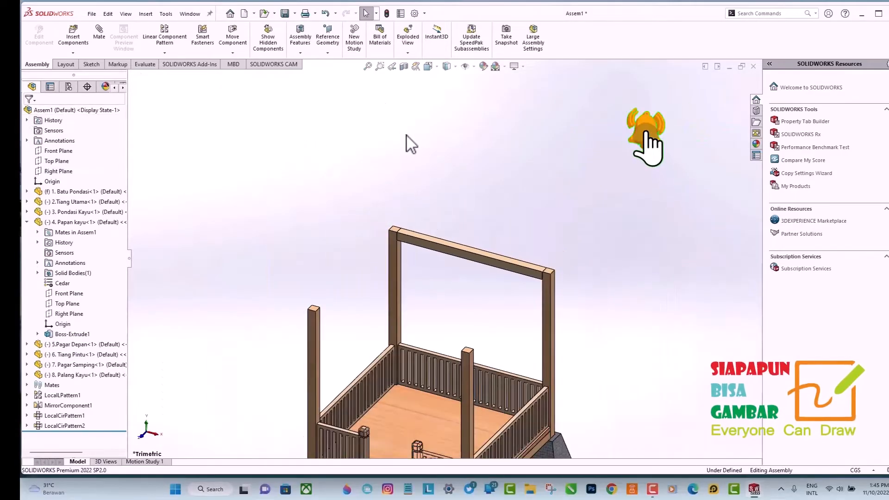
{"action": "scroll", "coordinate": [519, 399], "scroll_direction": "down", "scroll_amount": 2}
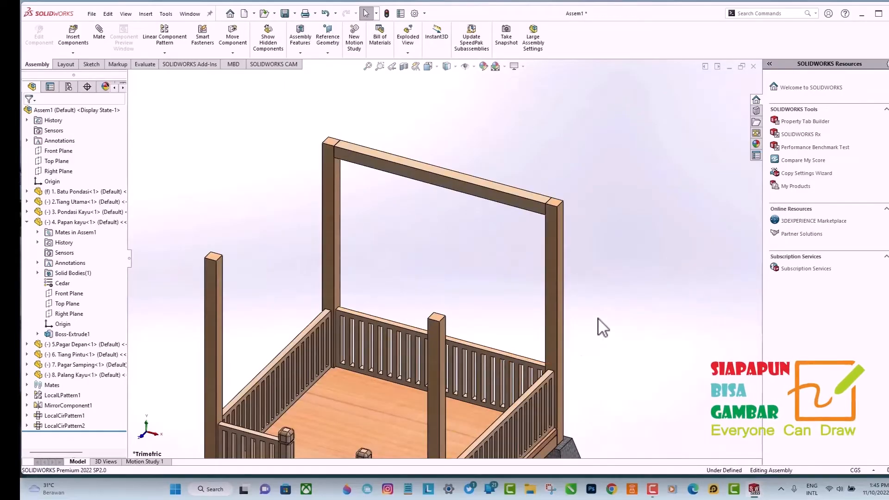
{"action": "scroll", "coordinate": [509, 377], "scroll_direction": "up", "scroll_amount": 2}
{"action": "scroll", "coordinate": [423, 388], "scroll_direction": "down", "scroll_amount": 2}
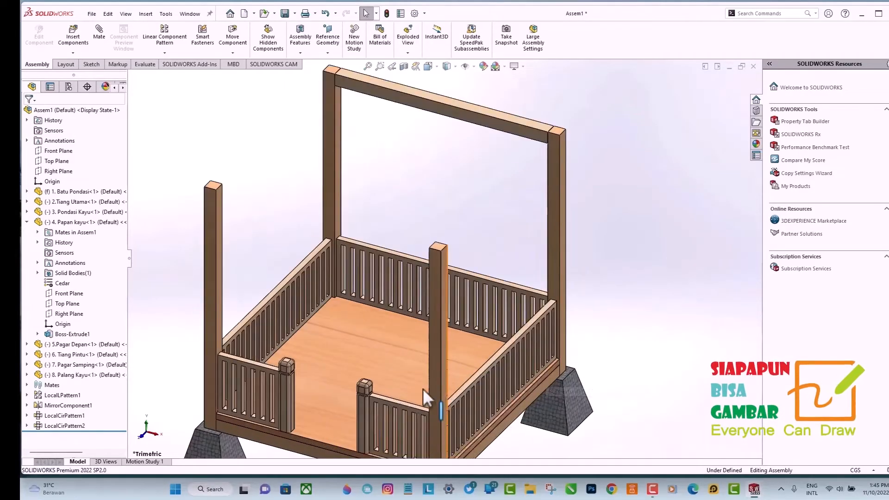
{"action": "scroll", "coordinate": [396, 395], "scroll_direction": "up", "scroll_amount": 2}
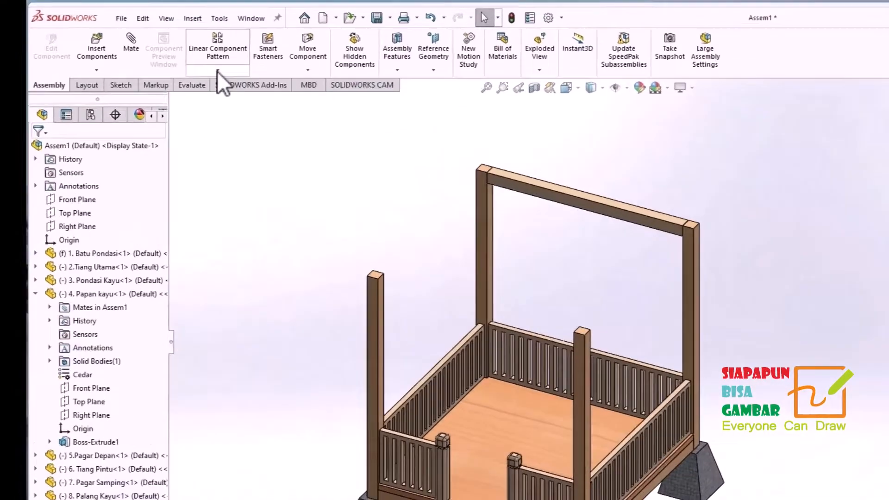
{"action": "left_click", "coordinate": [164, 52]}
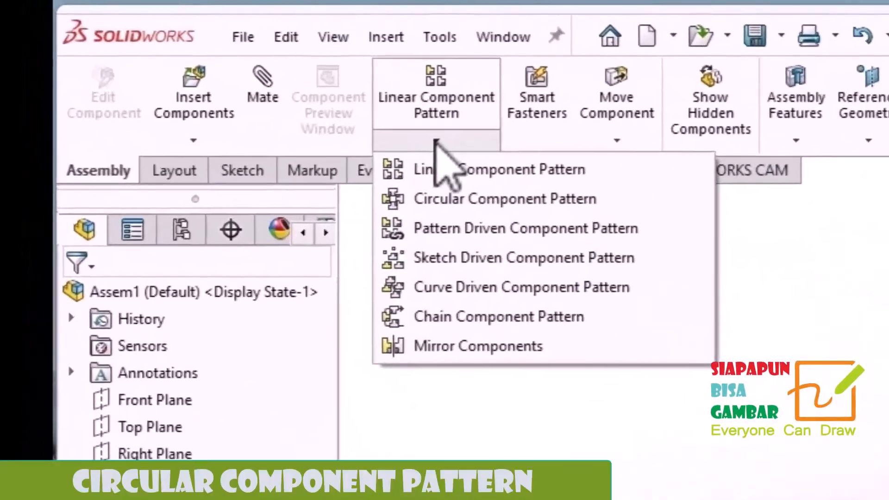
{"action": "left_click", "coordinate": [515, 199]}
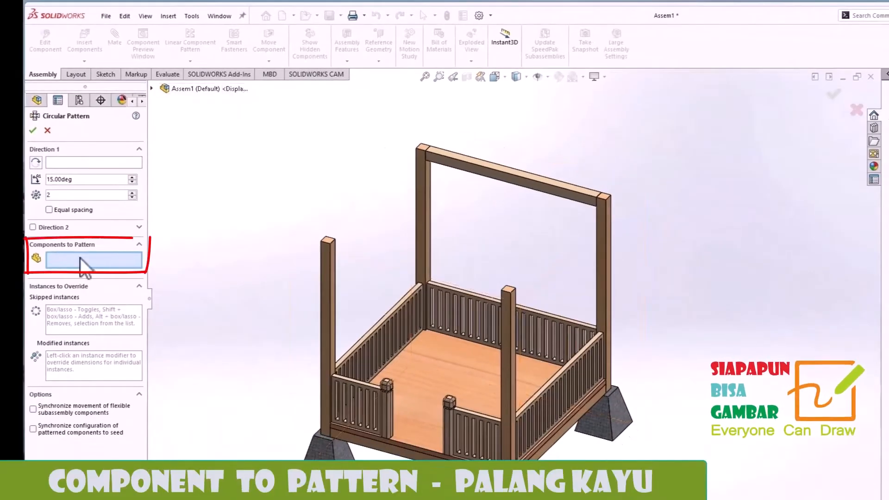
{"action": "left_click", "coordinate": [520, 177]}
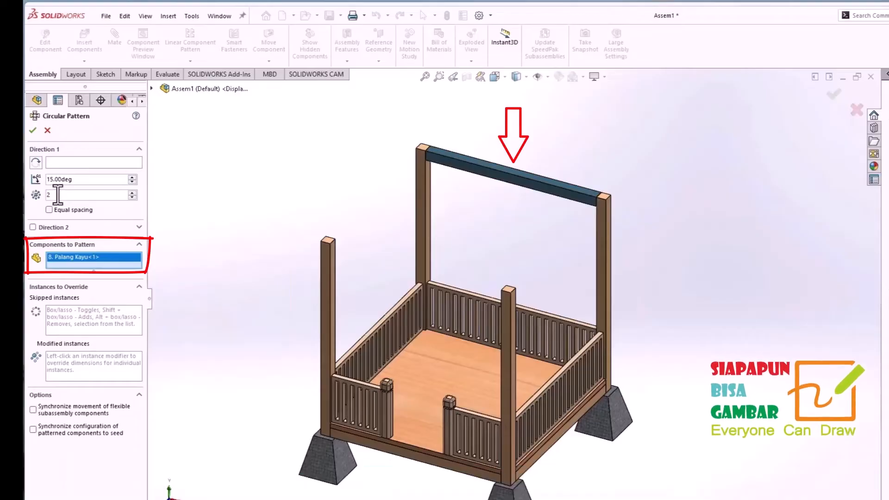
- Create the circular crossbar pattern with 4 instances at 90 degrees around the top face of 4. Papan kayu
{"action": "left_click_drag", "start_coordinate": [58, 195], "coordinate": [30, 194]}
{"action": "type", "text": "4"}
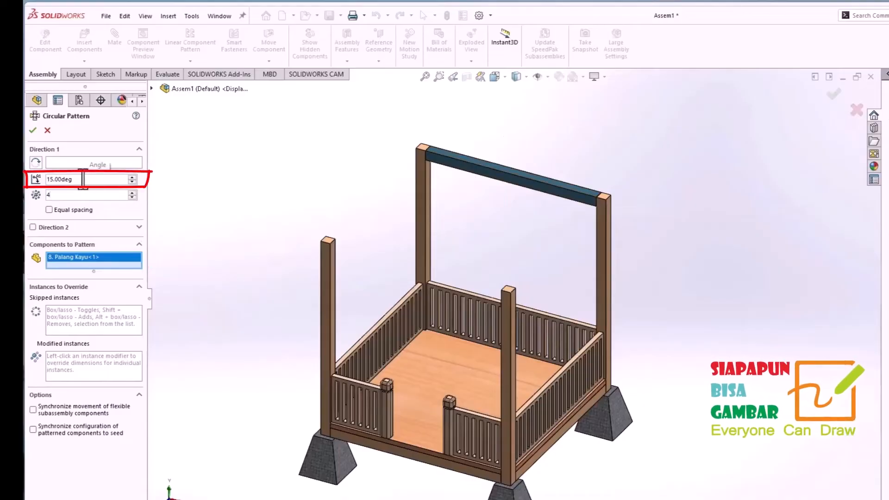
{"action": "left_click_drag", "start_coordinate": [83, 179], "coordinate": [46, 180]}
{"action": "type", "text": "90"}
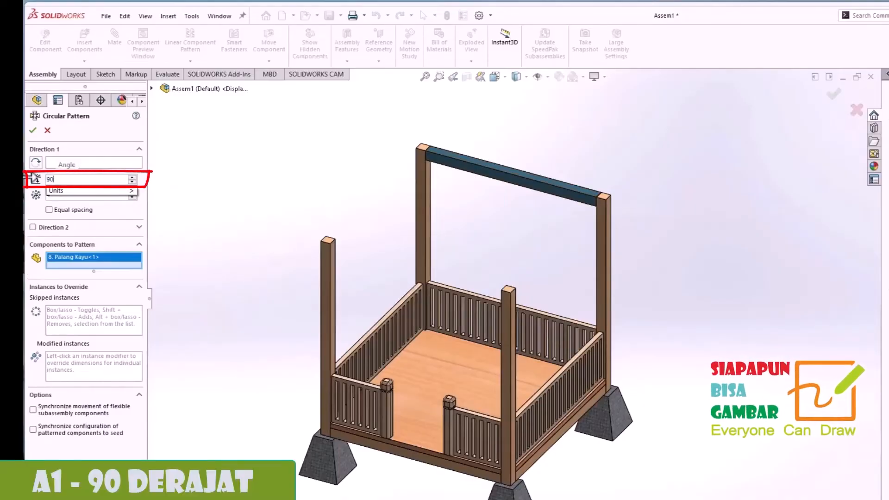
{"action": "key", "text": "Return"}
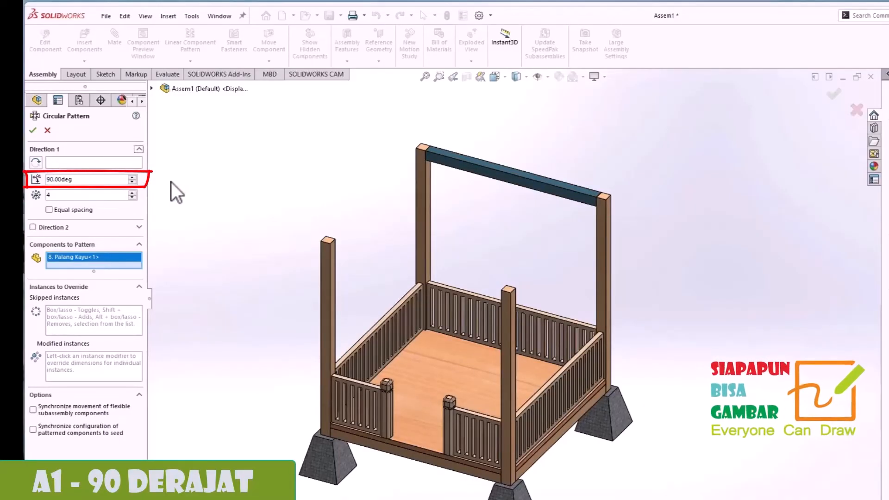
{"action": "left_click", "coordinate": [93, 162]}
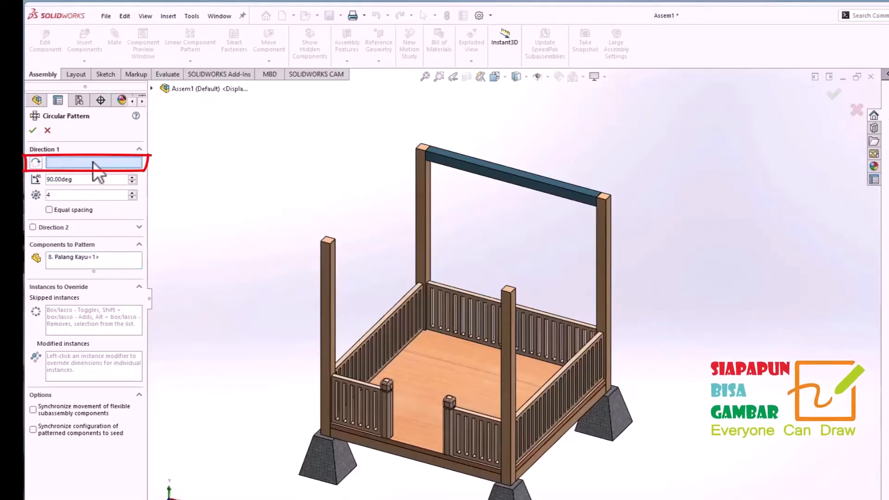
{"action": "left_click", "coordinate": [457, 370]}
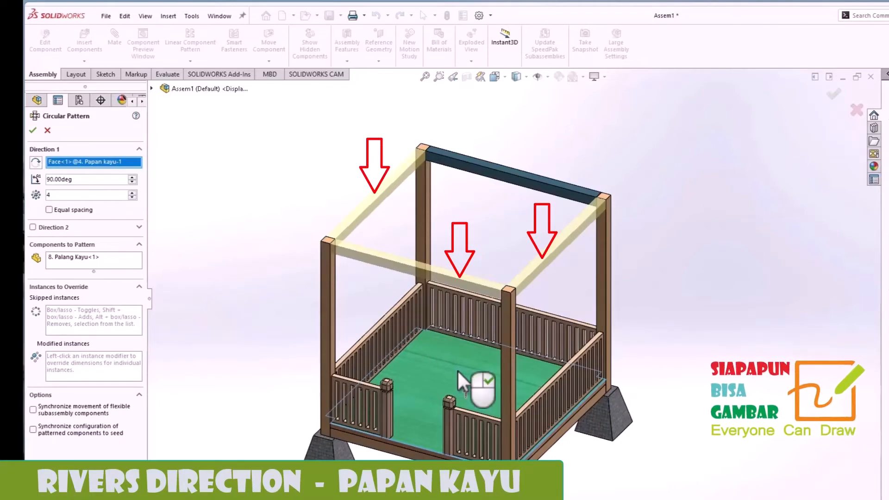
{"action": "left_click", "coordinate": [32, 131]}
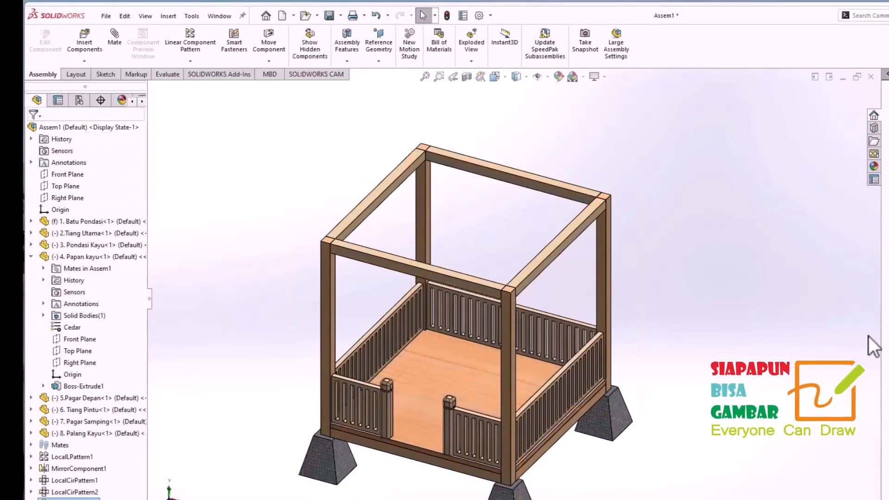
- Switch to the dimetric view, insert the part 9. Plafon Karpet and place it above the post frame
{"action": "scroll", "coordinate": [874, 345], "scroll_direction": "up", "scroll_amount": 3}
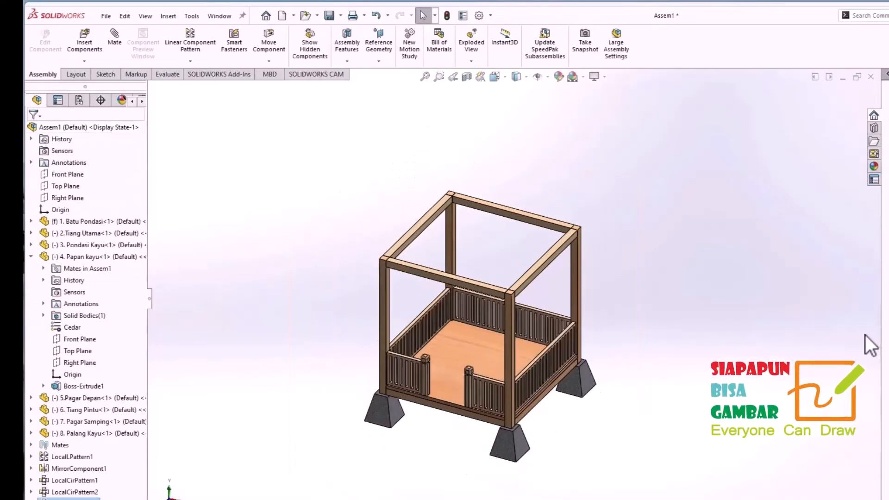
{"action": "left_click", "coordinate": [514, 77]}
{"action": "left_click", "coordinate": [577, 131]}
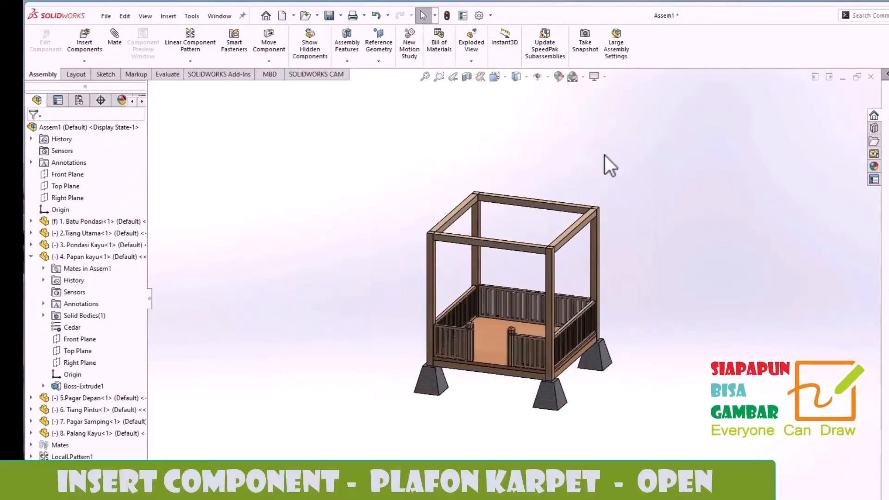
{"action": "scroll", "coordinate": [605, 155], "scroll_direction": "down", "scroll_amount": 1}
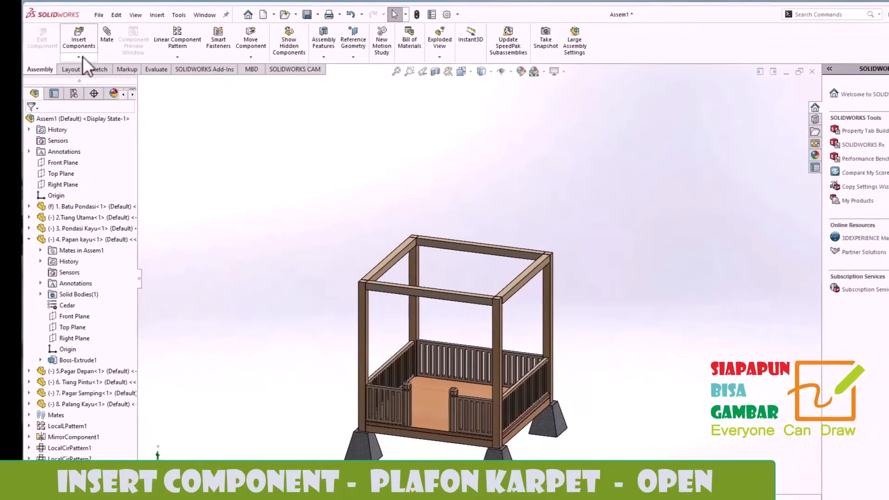
{"action": "left_click", "coordinate": [84, 41]}
{"action": "left_click", "coordinate": [680, 179]}
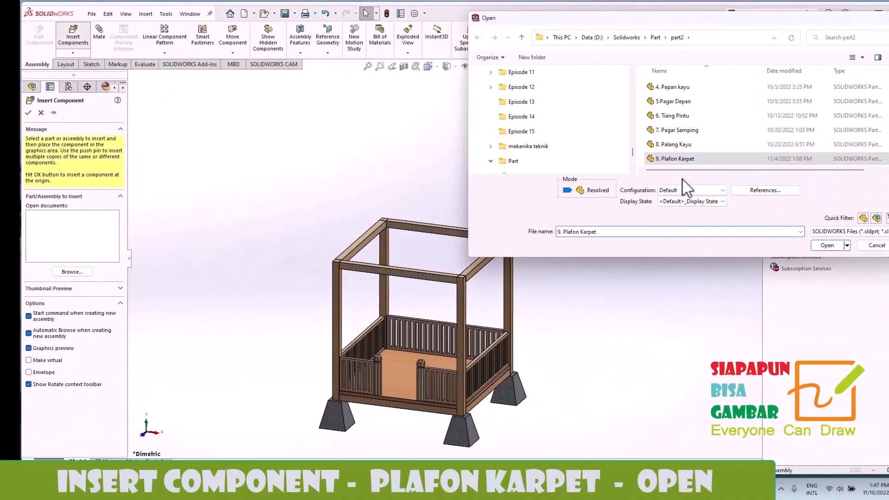
{"action": "left_click", "coordinate": [827, 248]}
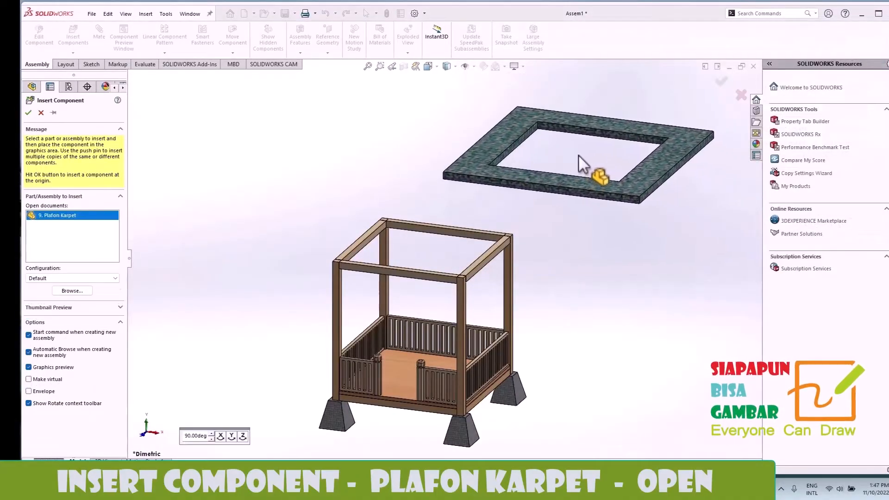
{"action": "left_click", "coordinate": [560, 153]}
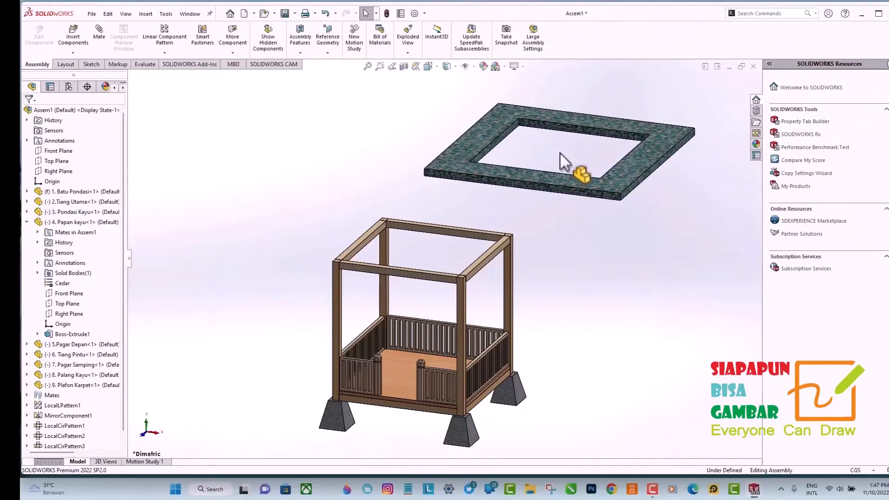
- Set up a coincident mate between the front-left post's outer top vertex and the front-left inner corner vertex of 9. Plafon Karpet
{"action": "left_click", "coordinate": [98, 30]}
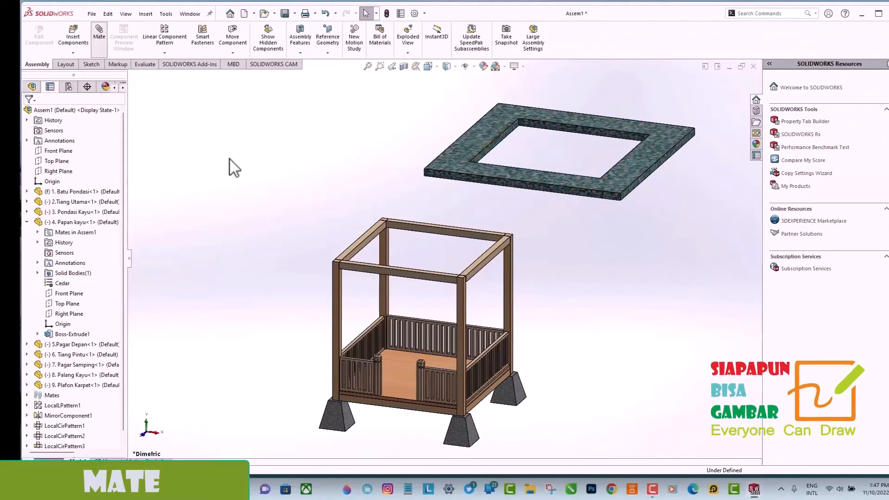
{"action": "scroll", "coordinate": [334, 262], "scroll_direction": "down", "scroll_amount": 5}
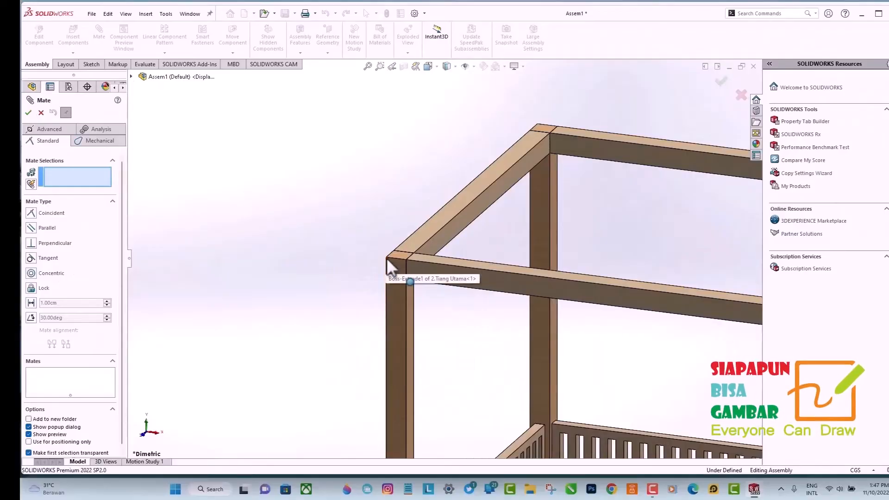
{"action": "scroll", "coordinate": [388, 257], "scroll_direction": "down", "scroll_amount": 4}
{"action": "left_click", "coordinate": [351, 310]}
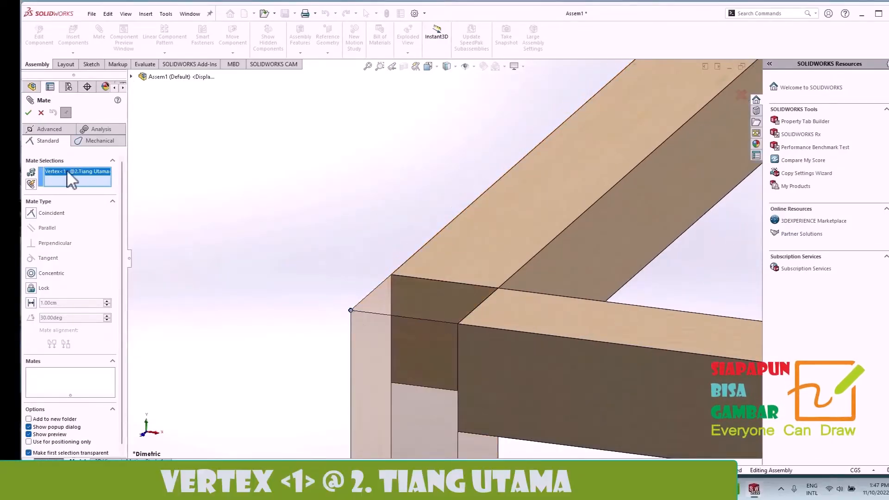
{"action": "scroll", "coordinate": [258, 212], "scroll_direction": "up", "scroll_amount": 3}
{"action": "scroll", "coordinate": [586, 225], "scroll_direction": "up", "scroll_amount": 5}
{"action": "scroll", "coordinate": [334, 278], "scroll_direction": "down", "scroll_amount": 3}
{"action": "scroll", "coordinate": [407, 227], "scroll_direction": "down", "scroll_amount": 2}
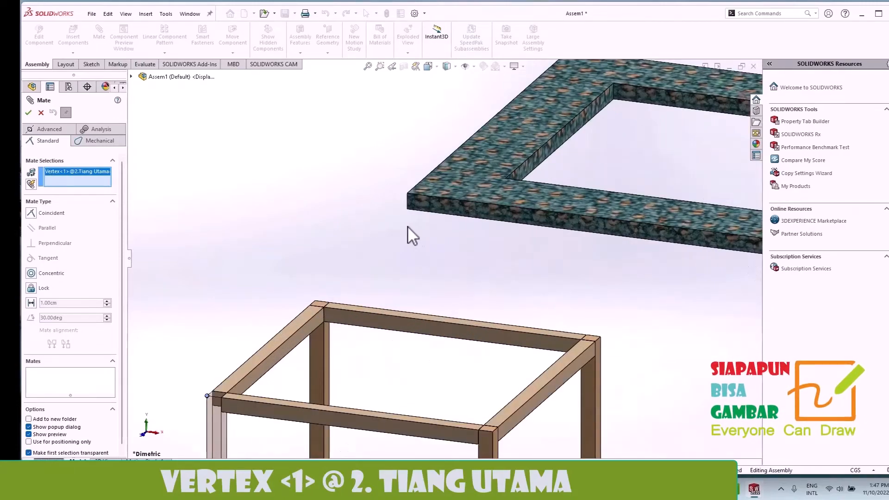
{"action": "scroll", "coordinate": [452, 246], "scroll_direction": "up", "scroll_amount": 1}
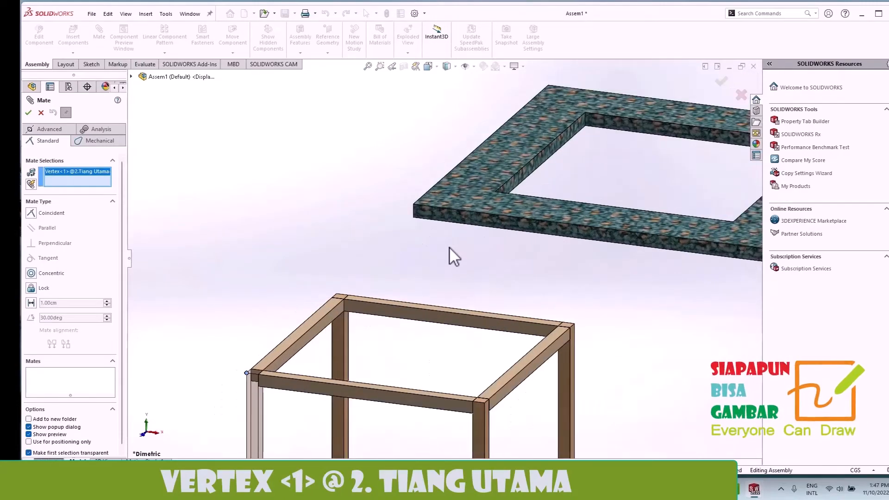
{"action": "left_click", "coordinate": [496, 191]}
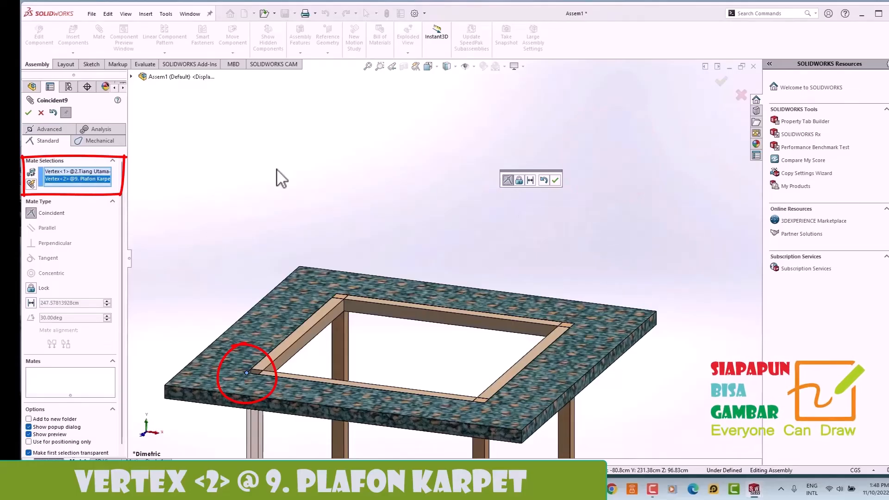
- Check the alignment of 9. Plafon Karpet with the crossbars from the top view and accept the coincident mate
{"action": "left_click", "coordinate": [438, 66]}
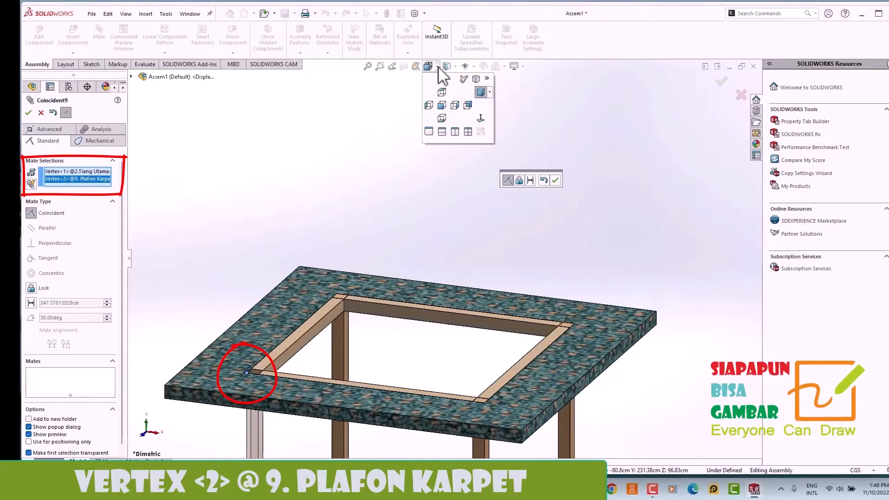
{"action": "left_click", "coordinate": [442, 92]}
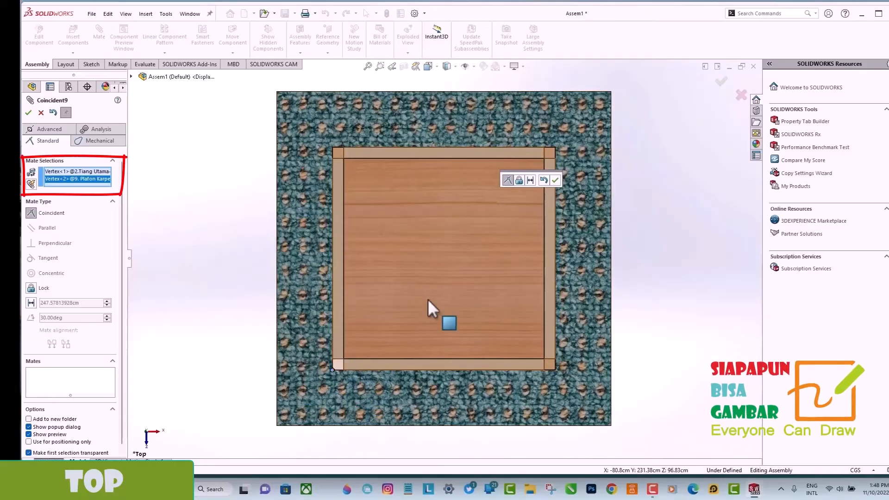
{"action": "key", "text": "Return"}
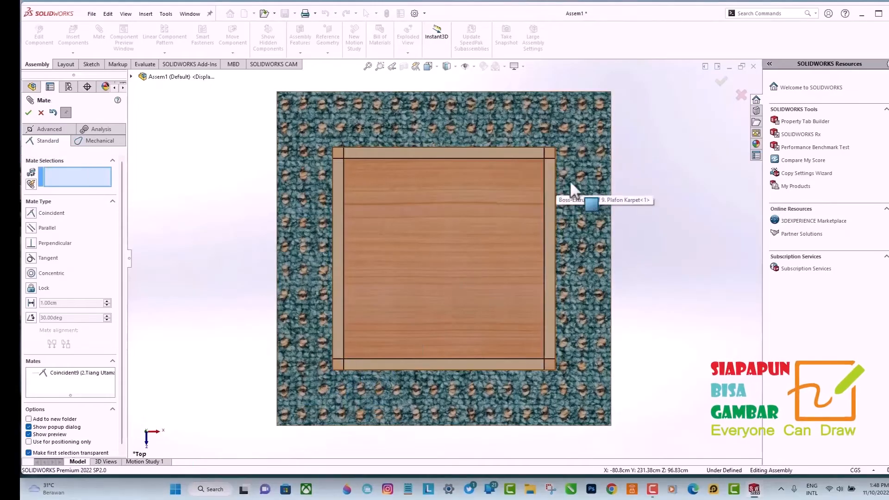
- Finish mating in the dimetric view, then insert the part 10. Atap Fiber Thornel and place it above 9. Plafon Karpet
{"action": "left_click", "coordinate": [428, 67]}
{"action": "left_click", "coordinate": [461, 104]}
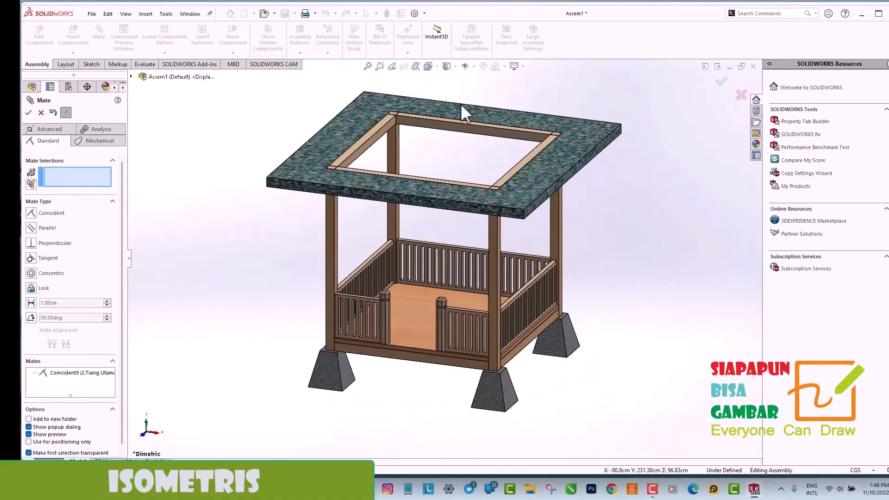
{"action": "left_click", "coordinate": [29, 112]}
{"action": "scroll", "coordinate": [493, 218], "scroll_direction": "up", "scroll_amount": 1}
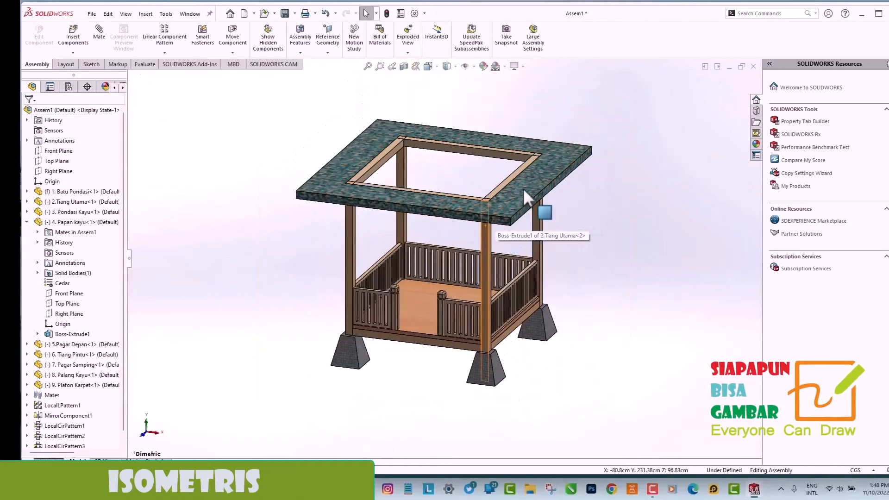
{"action": "scroll", "coordinate": [495, 115], "scroll_direction": "up", "scroll_amount": 2}
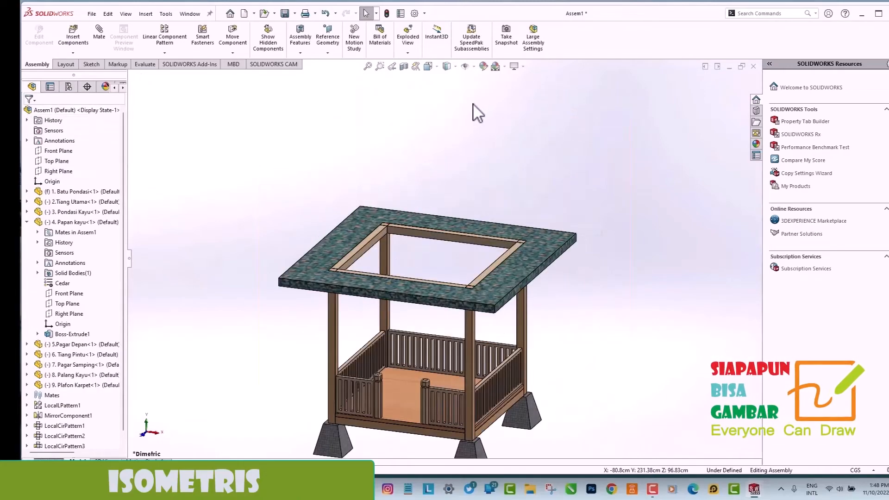
{"action": "scroll", "coordinate": [491, 148], "scroll_direction": "down", "scroll_amount": 2}
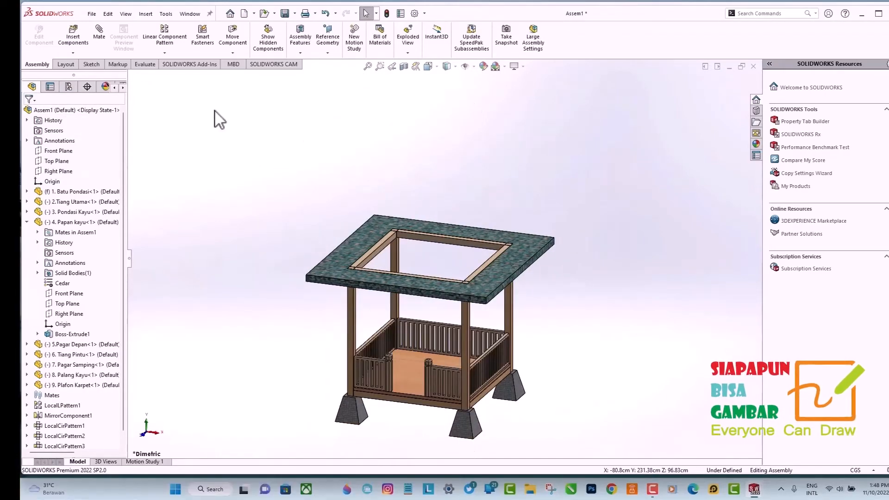
{"action": "left_click", "coordinate": [73, 35]}
{"action": "scroll", "coordinate": [741, 138], "scroll_direction": "down", "scroll_amount": 1}
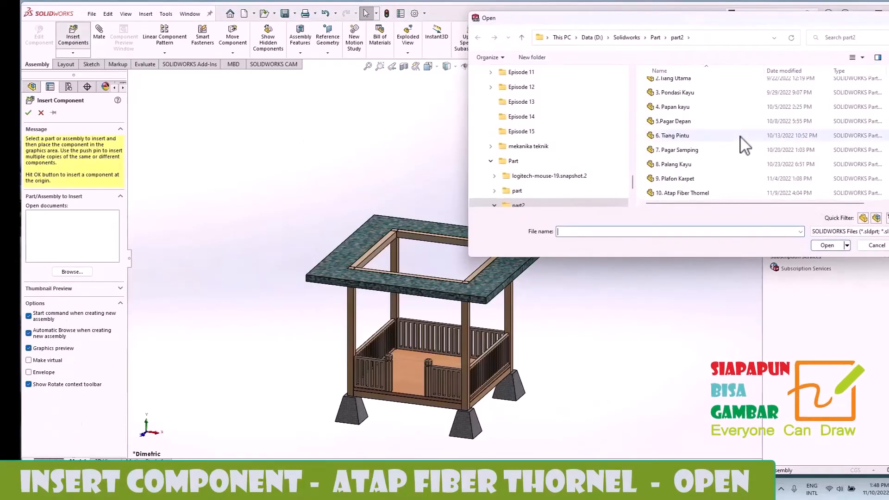
{"action": "left_click", "coordinate": [698, 193]}
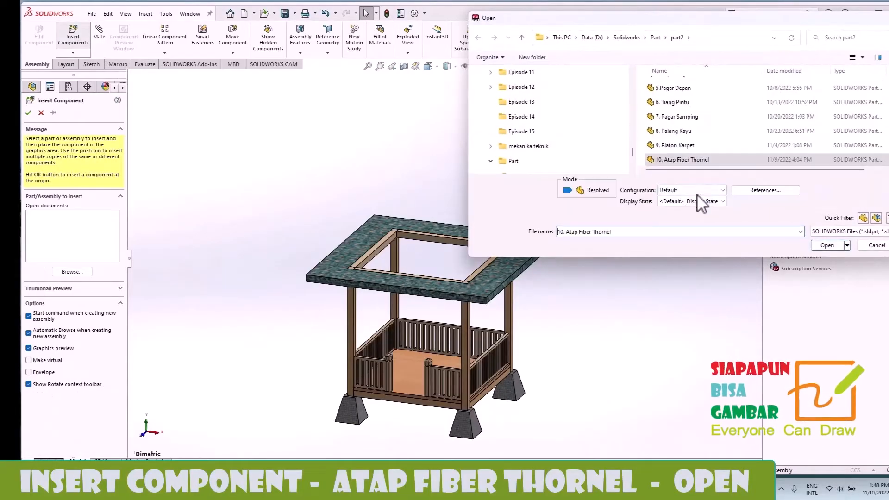
{"action": "left_click", "coordinate": [824, 246]}
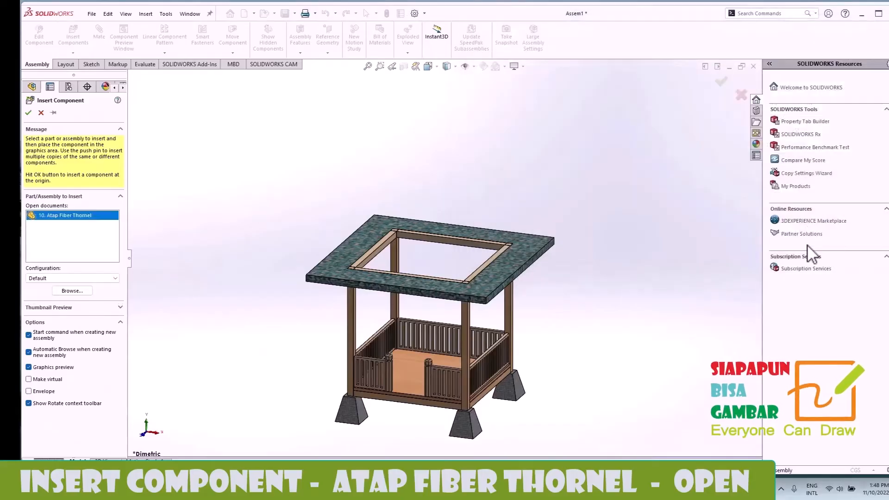
{"action": "left_click", "coordinate": [591, 137]}
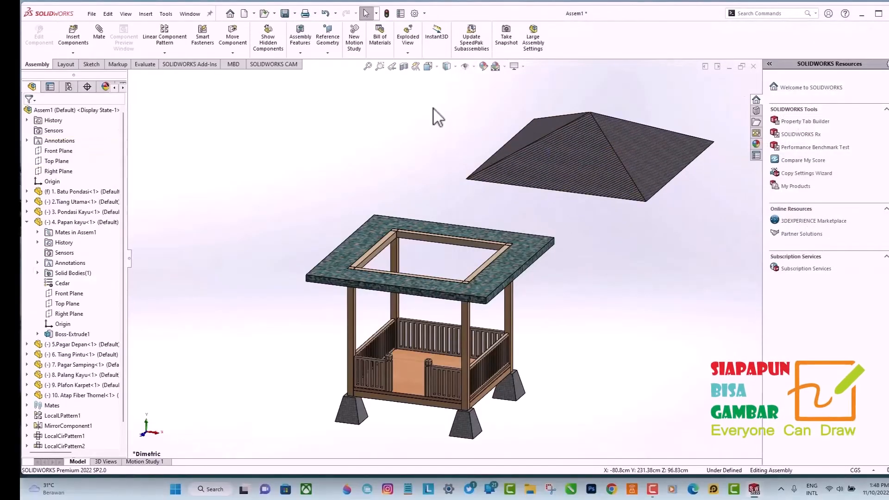
- Mate the front-left outer top vertex of 9. Plafon Karpet coincident with the matching corner vertex of 10. Atap Fiber Thornel, checking from the top view
{"action": "left_click", "coordinate": [99, 34]}
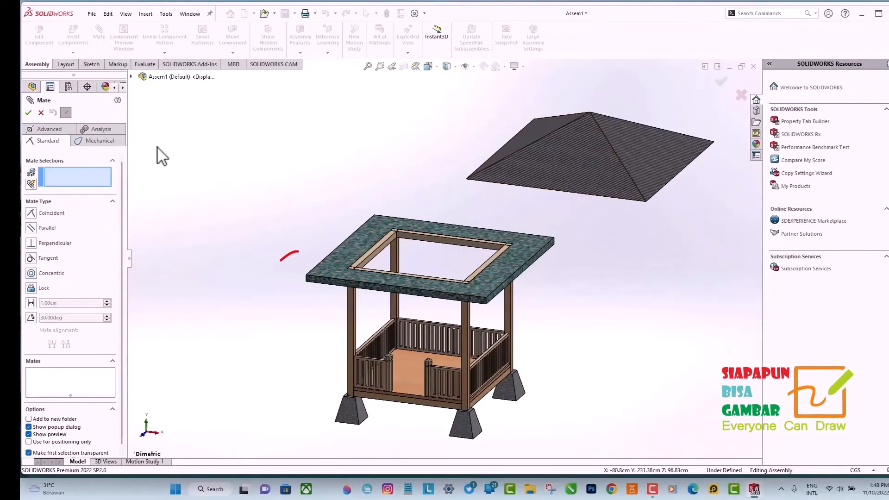
{"action": "left_click", "coordinate": [305, 276]}
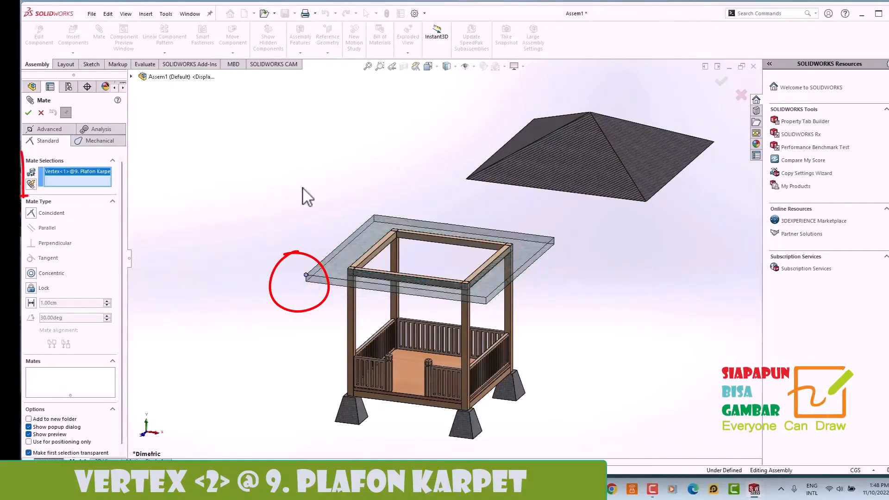
{"action": "left_click", "coordinate": [468, 181]}
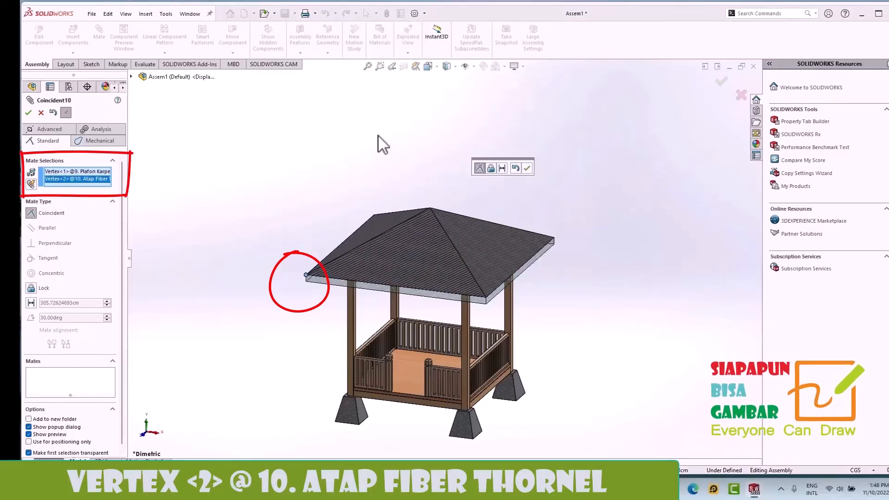
{"action": "left_click", "coordinate": [428, 66]}
{"action": "left_click", "coordinate": [441, 100]}
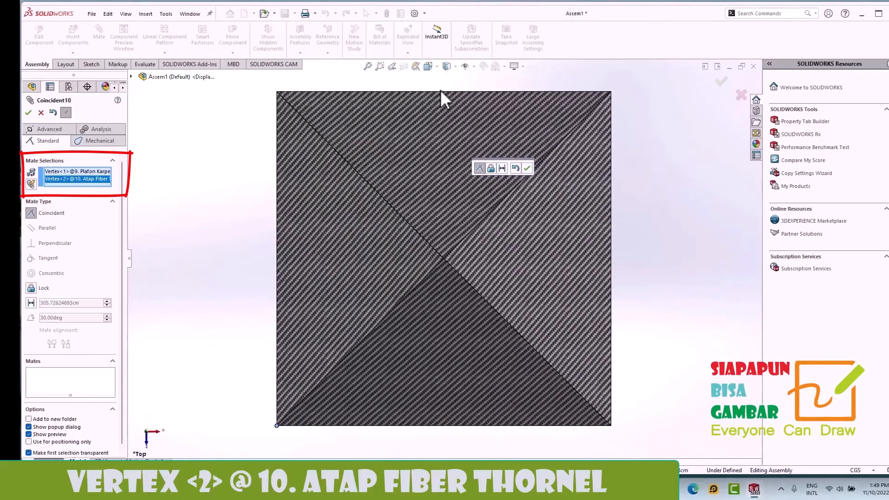
{"action": "left_click", "coordinate": [527, 168]}
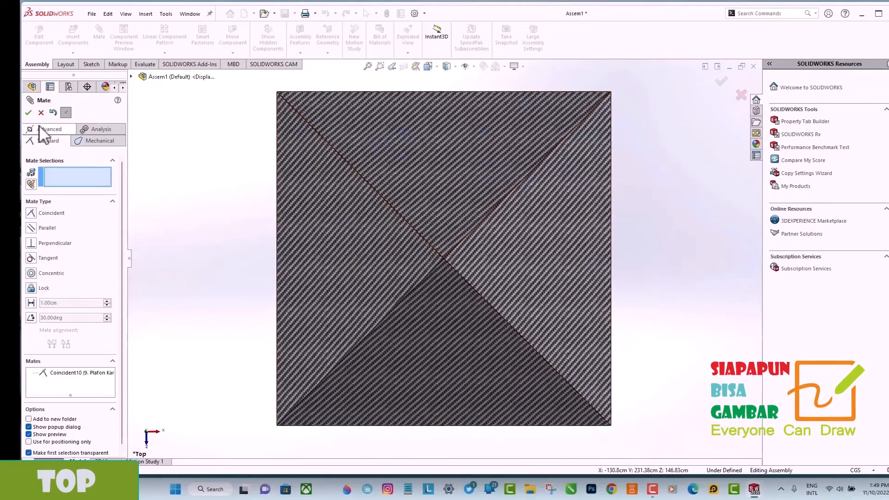
{"action": "left_click", "coordinate": [29, 113]}
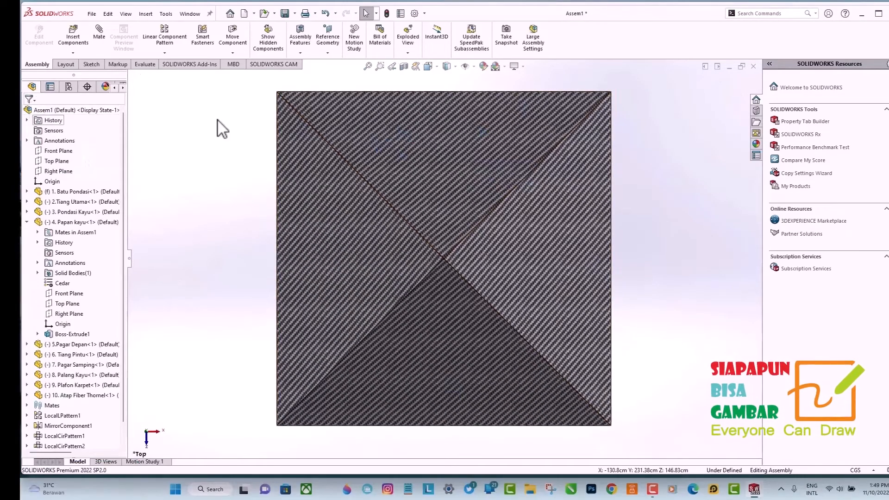
- Examine the gazebo assembly from the dimetric view and from underneath, ending in the dimetric view
{"action": "left_click", "coordinate": [438, 67]}
{"action": "left_click", "coordinate": [480, 91]}
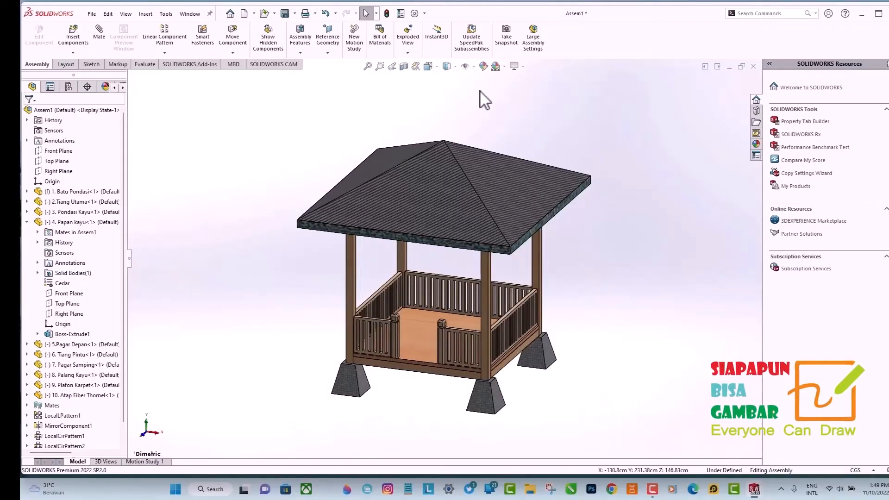
{"action": "middle_click_drag", "start_coordinate": [481, 93], "coordinate": [147, 174]}
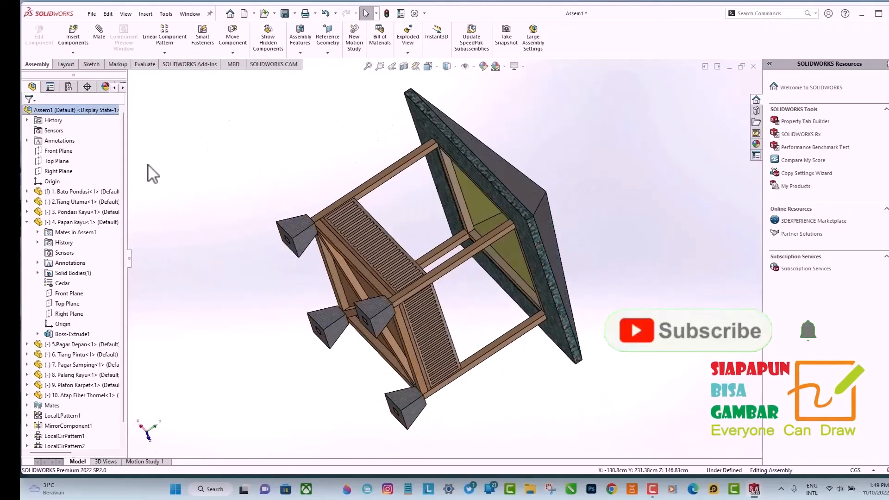
{"action": "scroll", "coordinate": [522, 372], "scroll_direction": "down", "scroll_amount": 3}
{"action": "scroll", "coordinate": [569, 363], "scroll_direction": "up", "scroll_amount": 3}
{"action": "middle_click_drag", "start_coordinate": [494, 355], "coordinate": [445, 65]}
{"action": "left_click", "coordinate": [447, 66]}
{"action": "left_click", "coordinate": [483, 99]}
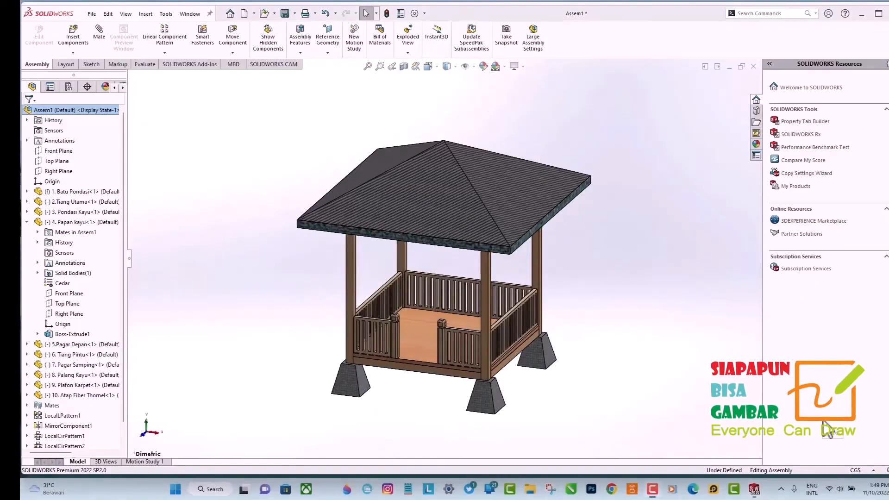
- Open the assembly's custom properties and add a Digambar text property holding the drafter's name
{"action": "left_click", "coordinate": [92, 15]}
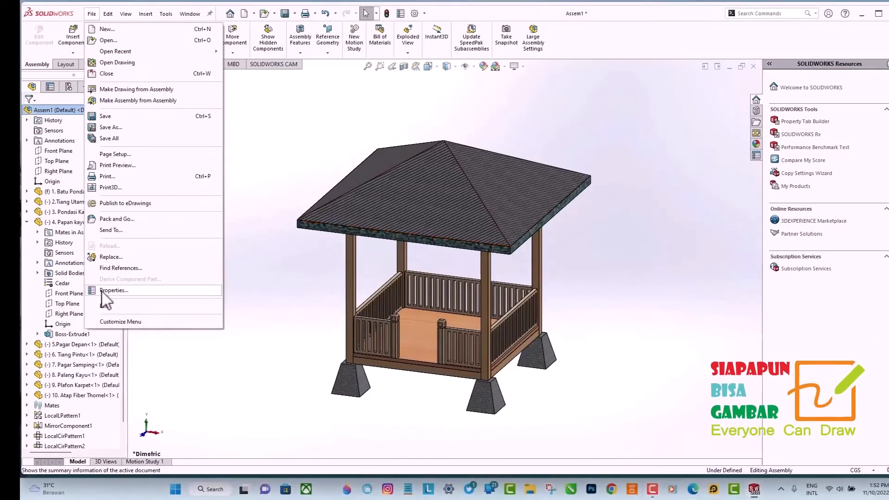
{"action": "left_click", "coordinate": [106, 292]}
{"action": "left_click", "coordinate": [175, 174]}
{"action": "type", "text": "Digambar"}
{"action": "left_click", "coordinate": [208, 174]}
{"action": "left_click", "coordinate": [199, 182]}
{"action": "left_click", "coordinate": [225, 175]}
{"action": "type", "text": "Dian"}
- Add Diperiksa and Disetujui text properties holding the checker's name and the approver's name
{"action": "left_click", "coordinate": [153, 183]}
{"action": "type", "text": "Diperiksa"}
{"action": "left_click", "coordinate": [222, 185]}
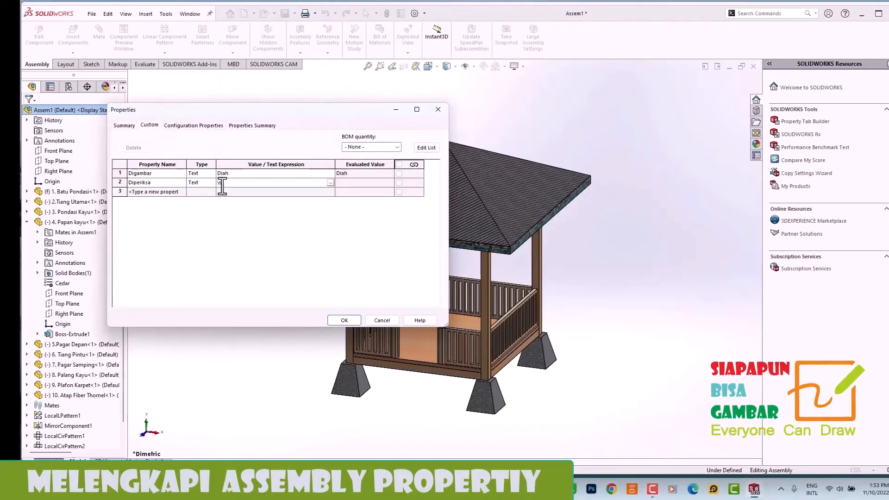
{"action": "type", "text": "Wildan"}
{"action": "left_click", "coordinate": [148, 194]}
{"action": "type", "text": "Disetujui"}
{"action": "left_click", "coordinate": [233, 193]}
{"action": "type", "text": "Iip"}
- Add a Material property with the value "Kayu, Batu, Fiber"
{"action": "left_click", "coordinate": [135, 200]}
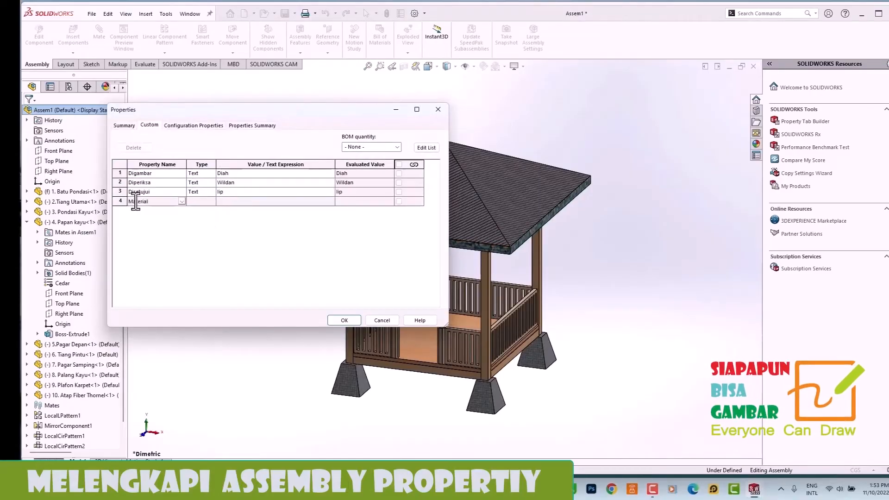
{"action": "left_click", "coordinate": [264, 202]}
{"action": "left_click", "coordinate": [330, 201]}
{"action": "left_click", "coordinate": [261, 210]}
{"action": "left_click_drag", "start_coordinate": [298, 202], "coordinate": [218, 202]}
{"action": "type", "text": "Kayu, Batu, da"}
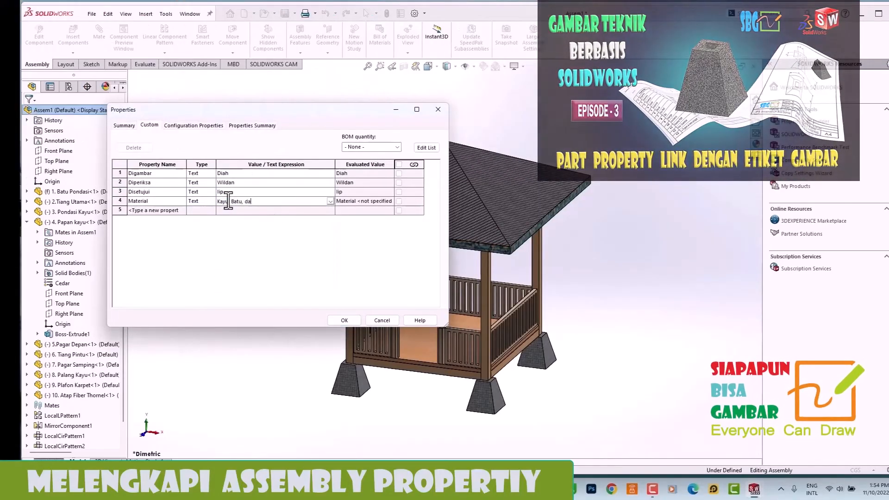
{"action": "key", "text": "BackSpace"}
{"action": "key", "text": "BackSpace"}
{"action": "type", "text": "Fiber"}
{"action": "left_click", "coordinate": [143, 211]}
{"action": "type", "text": "Berat"}
{"action": "left_click", "coordinate": [330, 211]}
{"action": "left_click", "coordinate": [228, 228]}
- Add a Nama Part property with the value "Gazebo Main Assy"
{"action": "left_click", "coordinate": [133, 220]}
{"action": "type", "text": "N"}
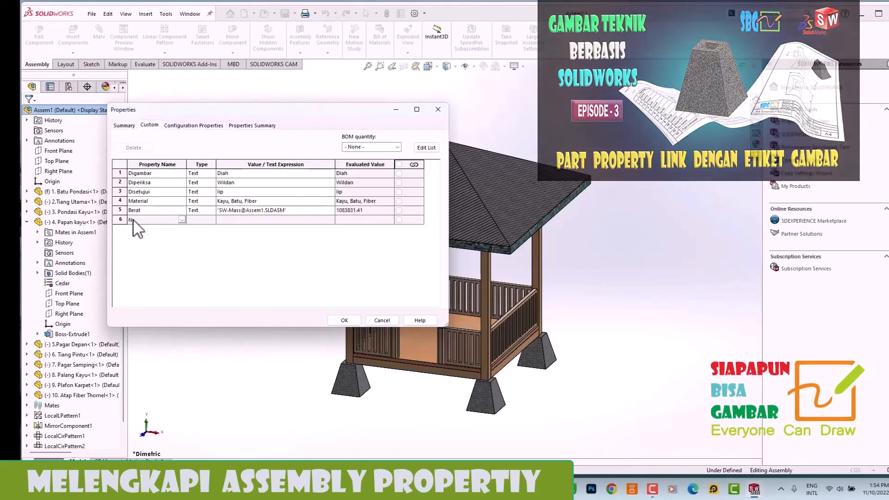
{"action": "key", "text": "BackSpace"}
{"action": "type", "text": "Nama Part"}
{"action": "left_click", "coordinate": [227, 220]}
{"action": "type", "text": "Gazebo Main Assy"}
- Add a No Drawing property with the value "11/GZB/11/22"
{"action": "left_click", "coordinate": [147, 228]}
{"action": "type", "text": "No"}
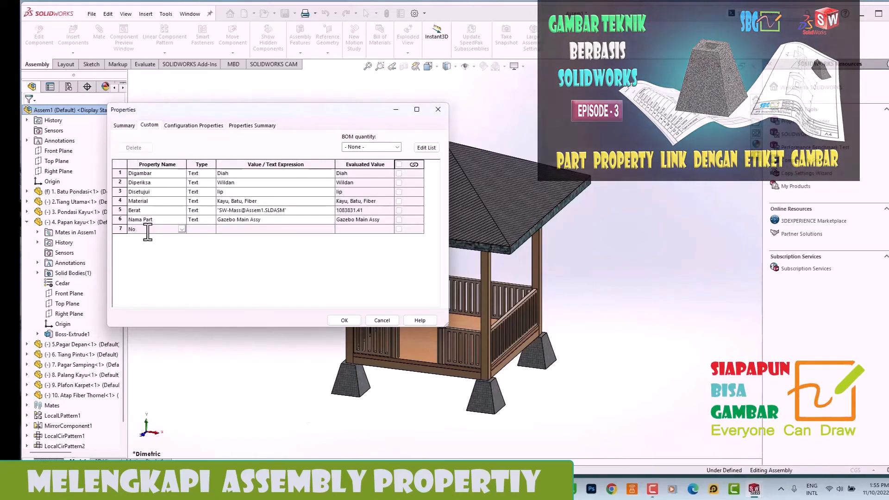
{"action": "type", "text": " Drawing"}
{"action": "left_click", "coordinate": [205, 229]}
{"action": "left_click", "coordinate": [228, 229]}
{"action": "type", "text": "11/GTB/11/22"}
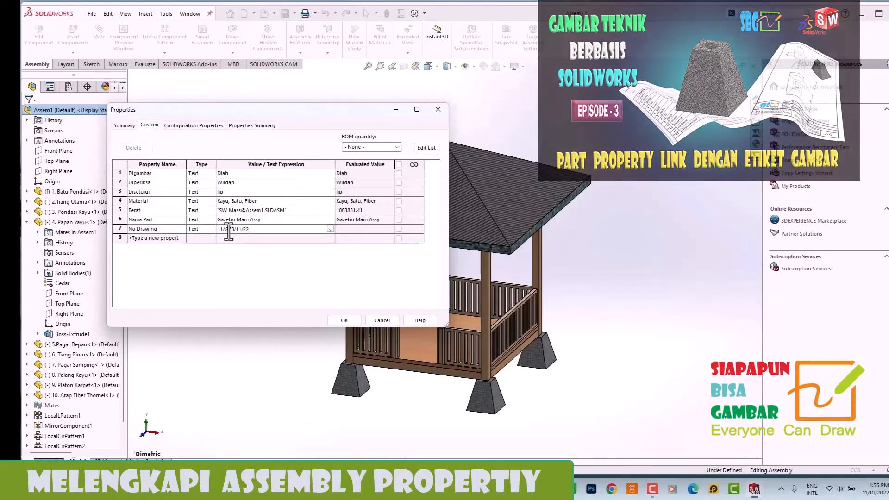
- Add a Nama Instansi property with the value "PT Siapaun Bisa Gambar" and accept the assembly properties
{"action": "left_click", "coordinate": [148, 238]}
{"action": "type", "text": "Nama Instansi"}
{"action": "left_click", "coordinate": [227, 238]}
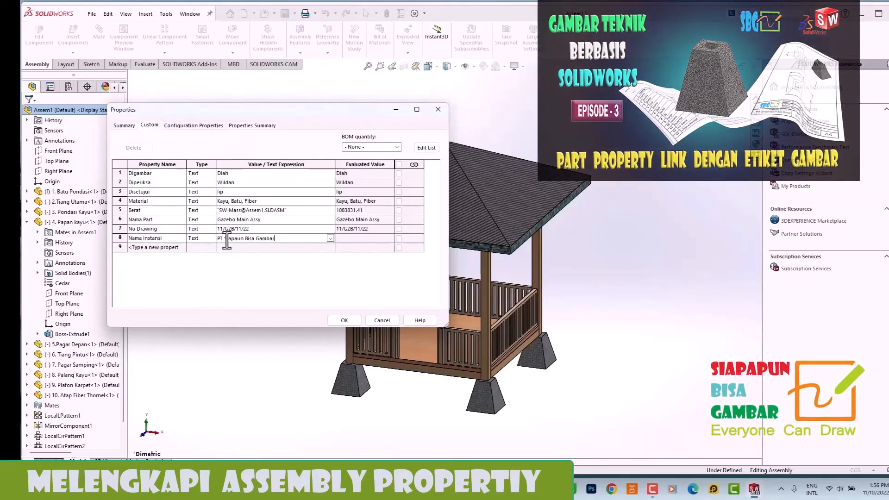
{"action": "left_click", "coordinate": [343, 320]}
- Save the assembly as Gazebo Main Assy, a SOLIDWORKS Assembly file, in the part2 folder
{"action": "left_click", "coordinate": [285, 14]}
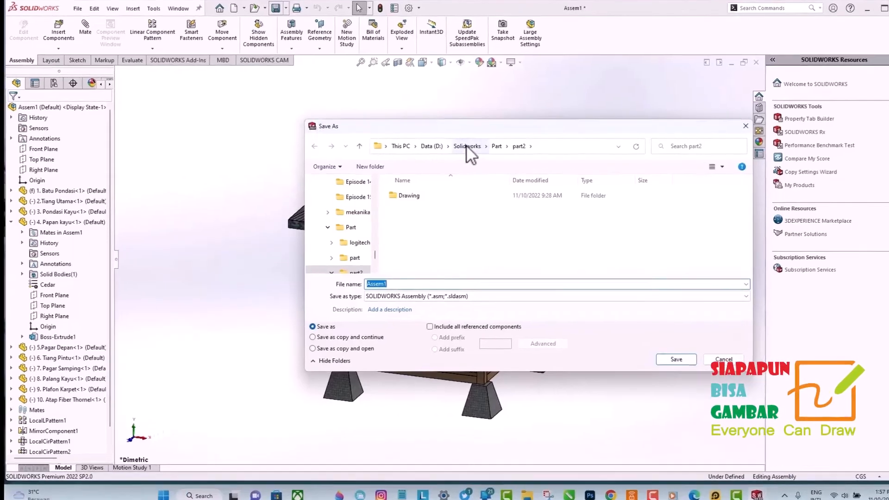
{"action": "left_click", "coordinate": [471, 148]}
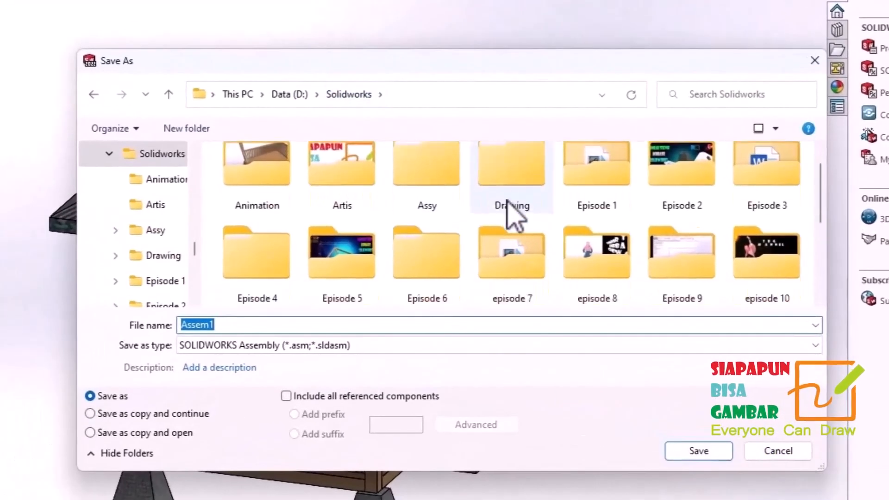
{"action": "scroll", "coordinate": [508, 217], "scroll_direction": "down", "scroll_amount": 4}
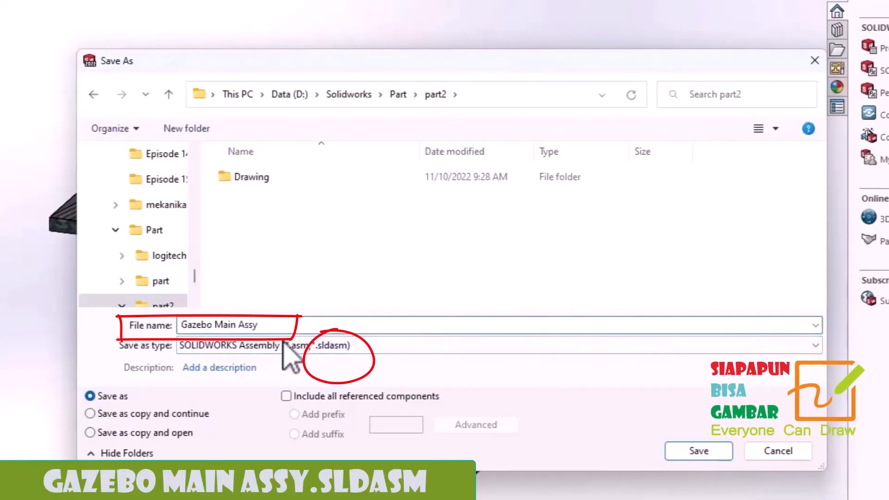
{"action": "left_click", "coordinate": [697, 452]}
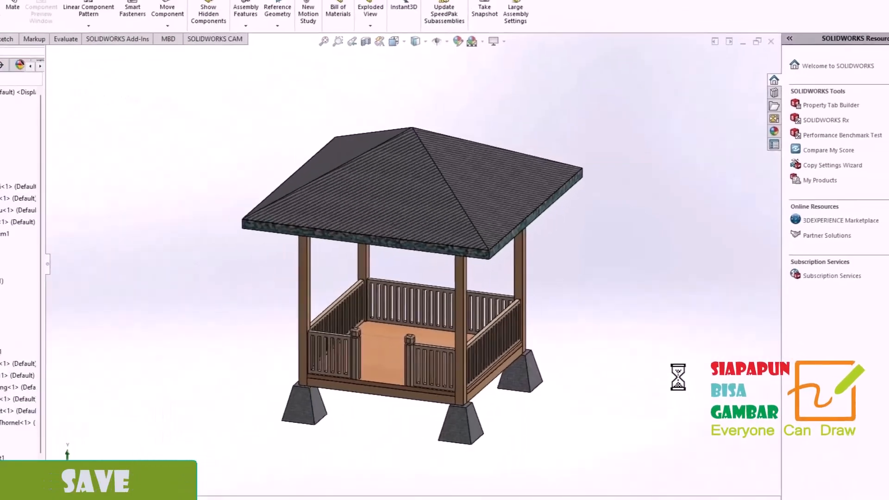